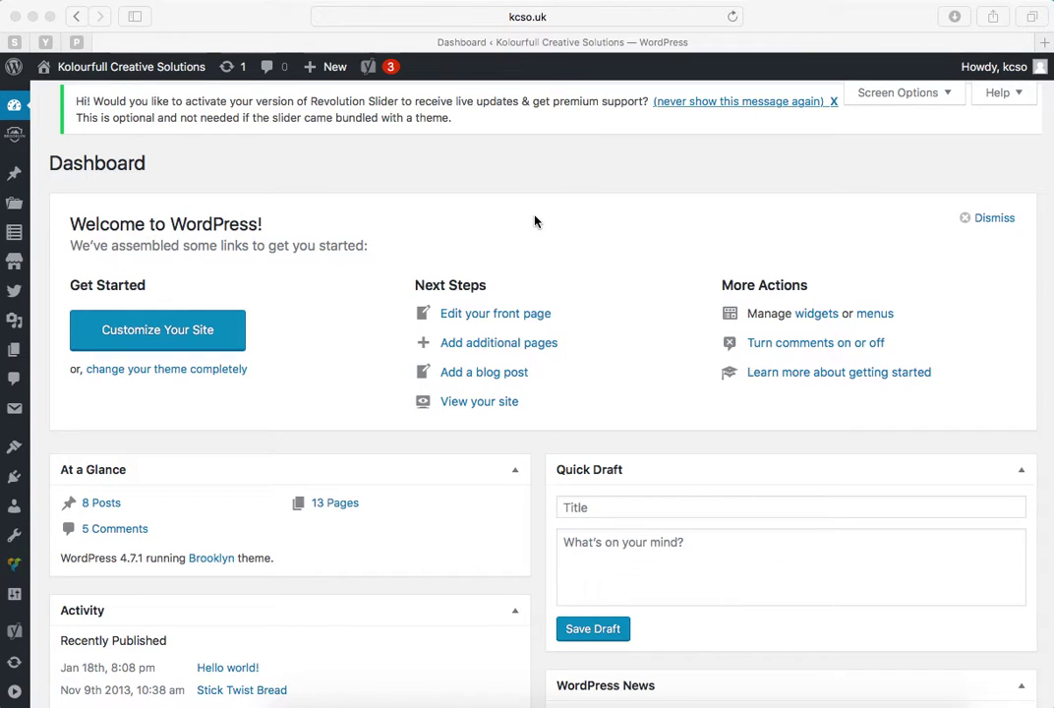
left_click(565, 17)
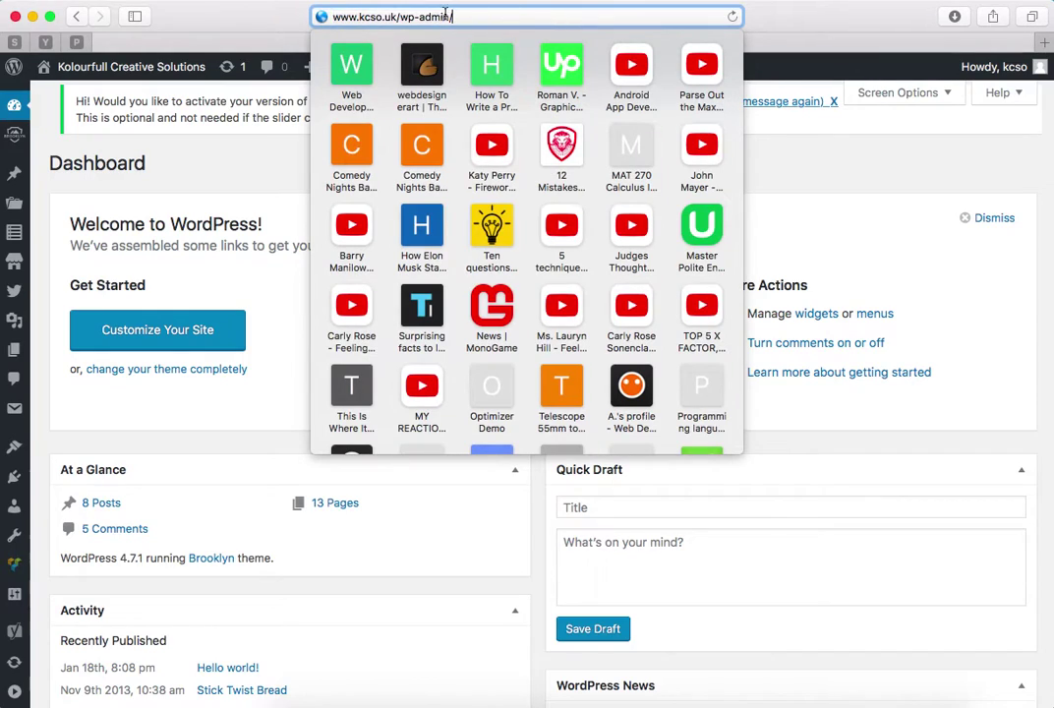
double_click(431, 17)
left_click(248, 184)
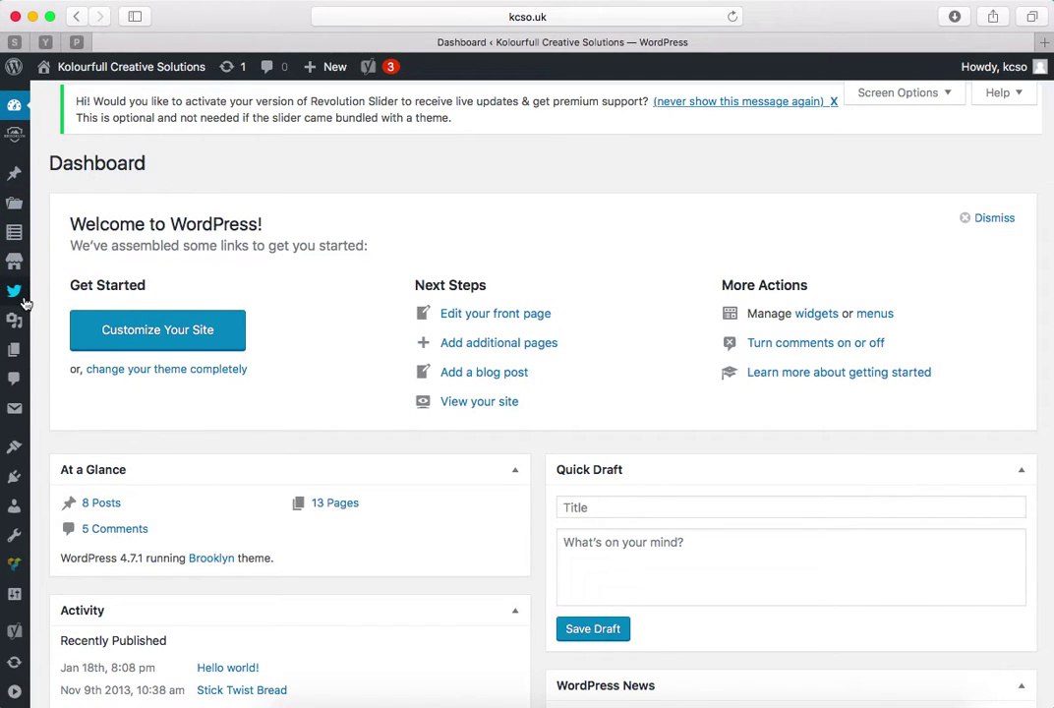
Step: Open the Slider Revolution overview from the WordPress dashboard
scroll(25, 302, "down", 4)
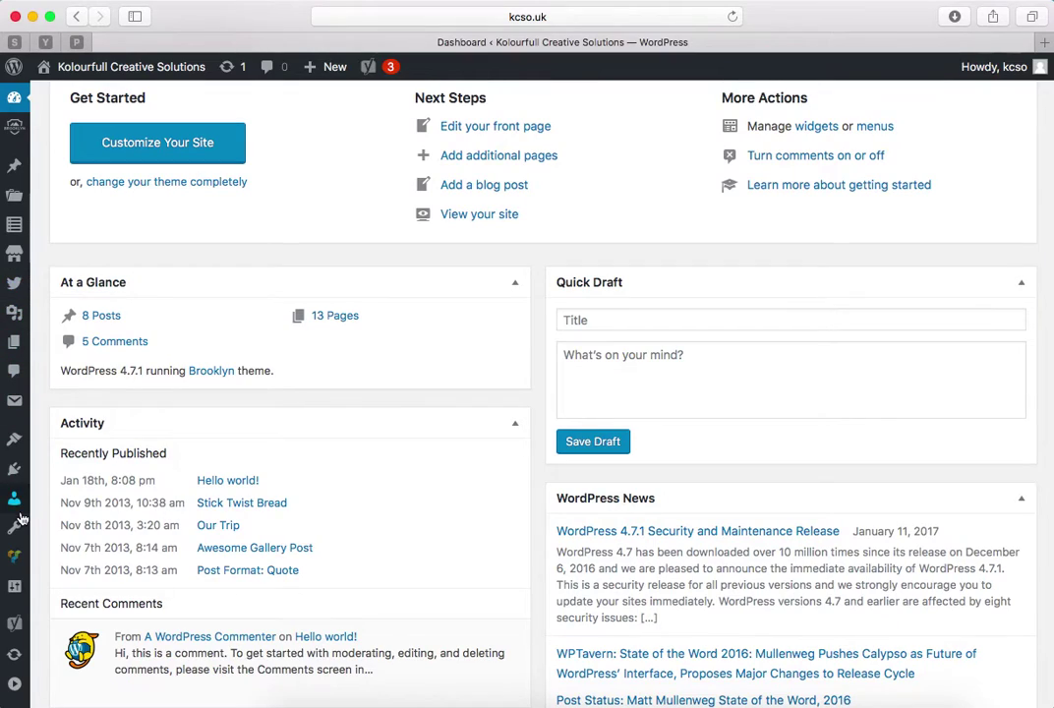
mouse_move(17, 660)
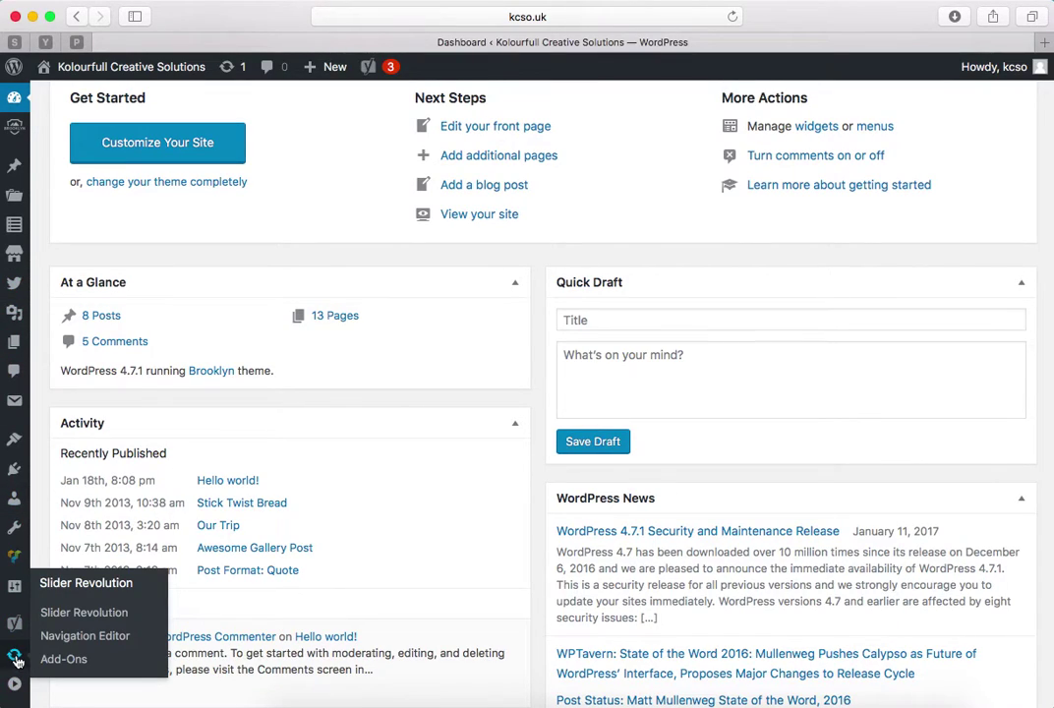
left_click(89, 584)
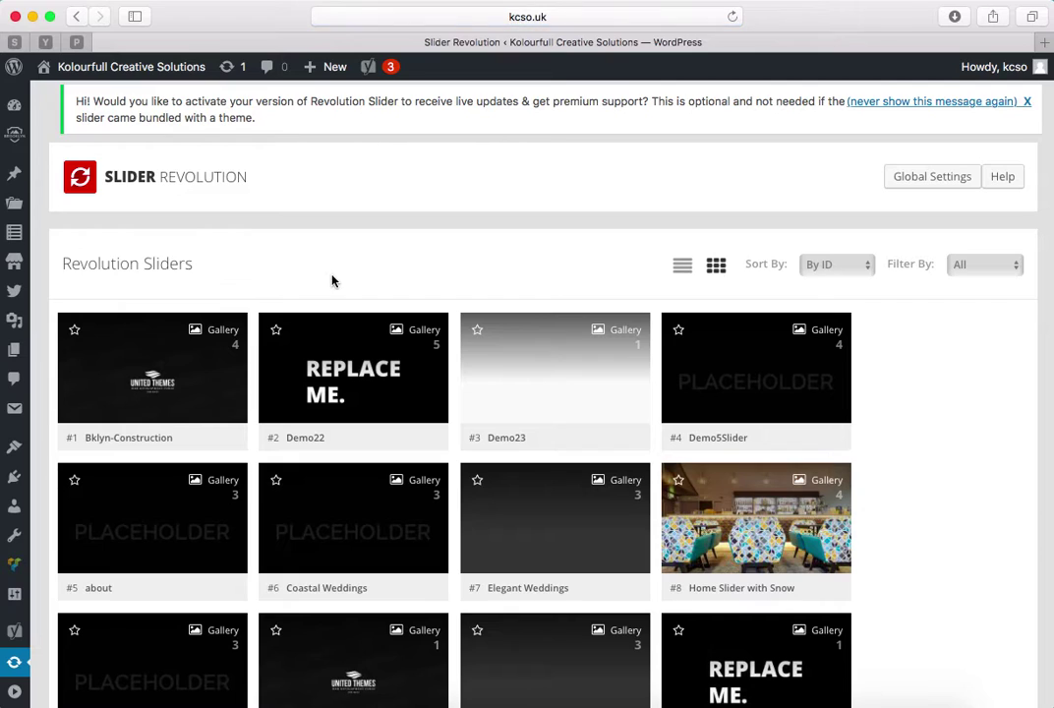
Step: Find the slider "Home Slider with Snow" among the Revolution Sliders and open it in the slide editor
scroll(332, 280, "down", 5)
scroll(332, 282, "down", 3)
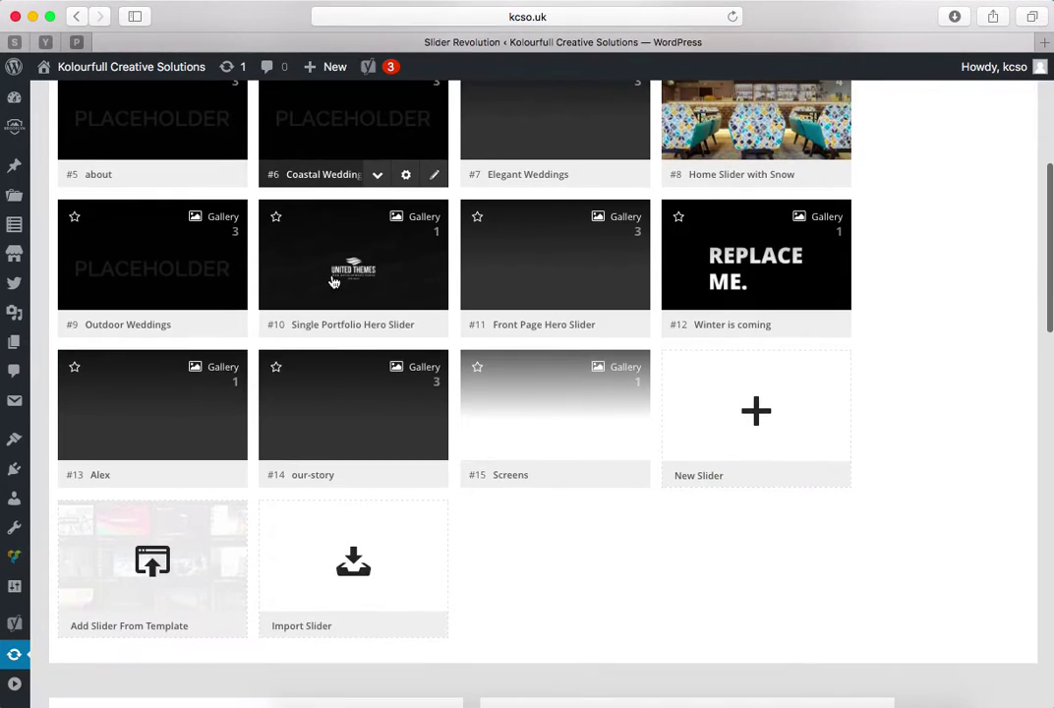
scroll(332, 281, "up", 1)
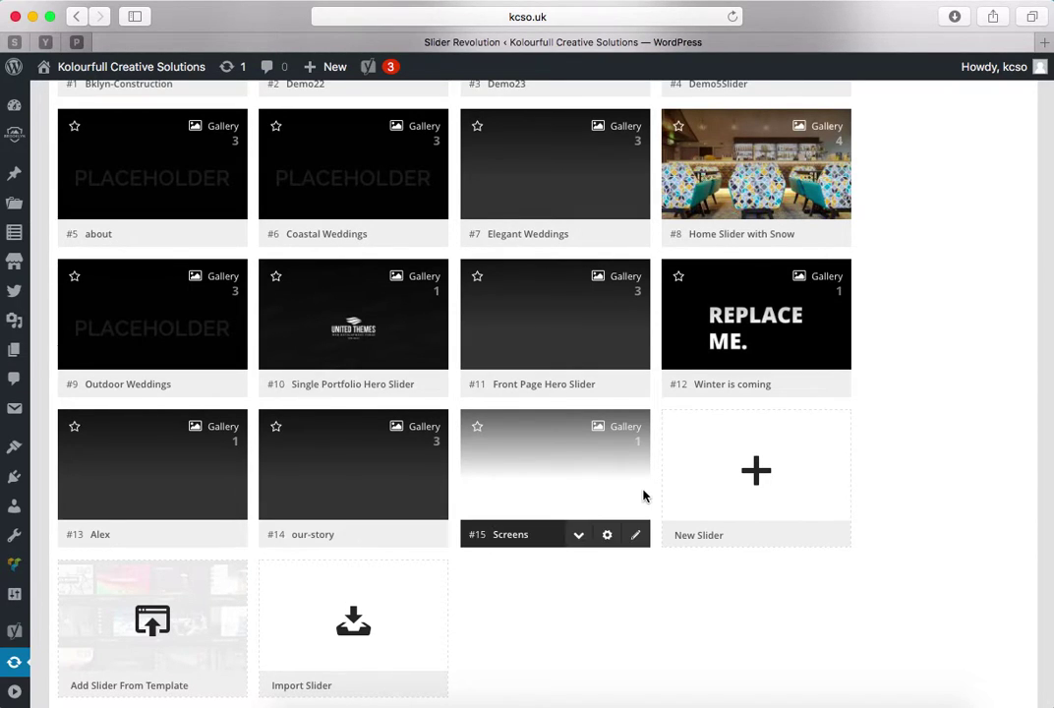
scroll(963, 410, "up", 3)
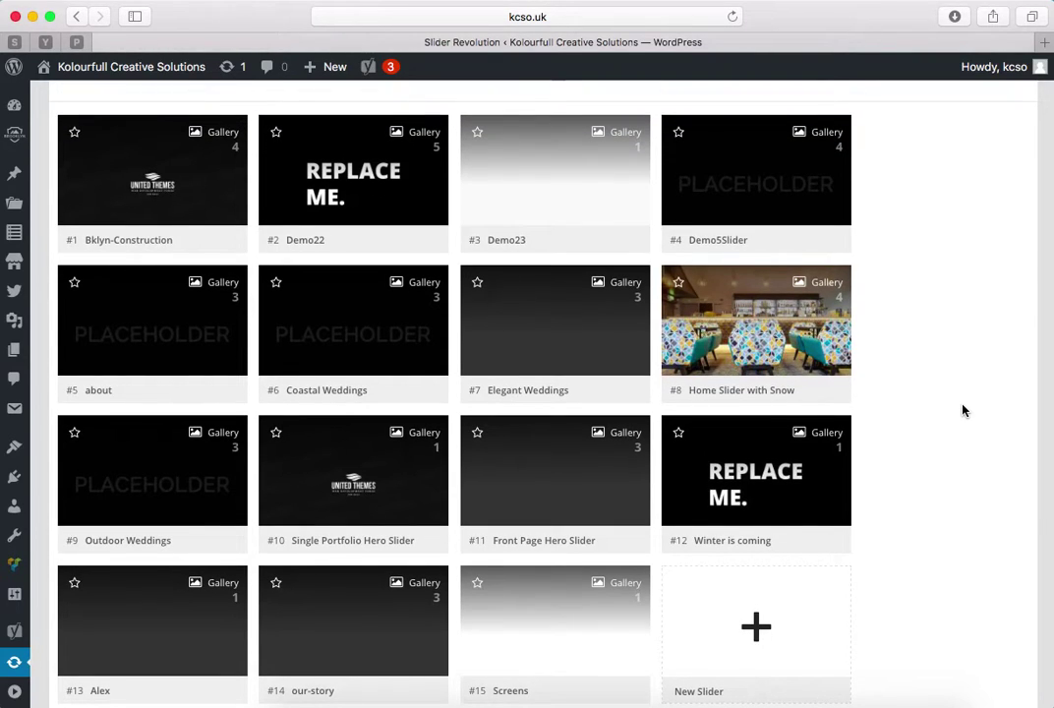
mouse_move(777, 323)
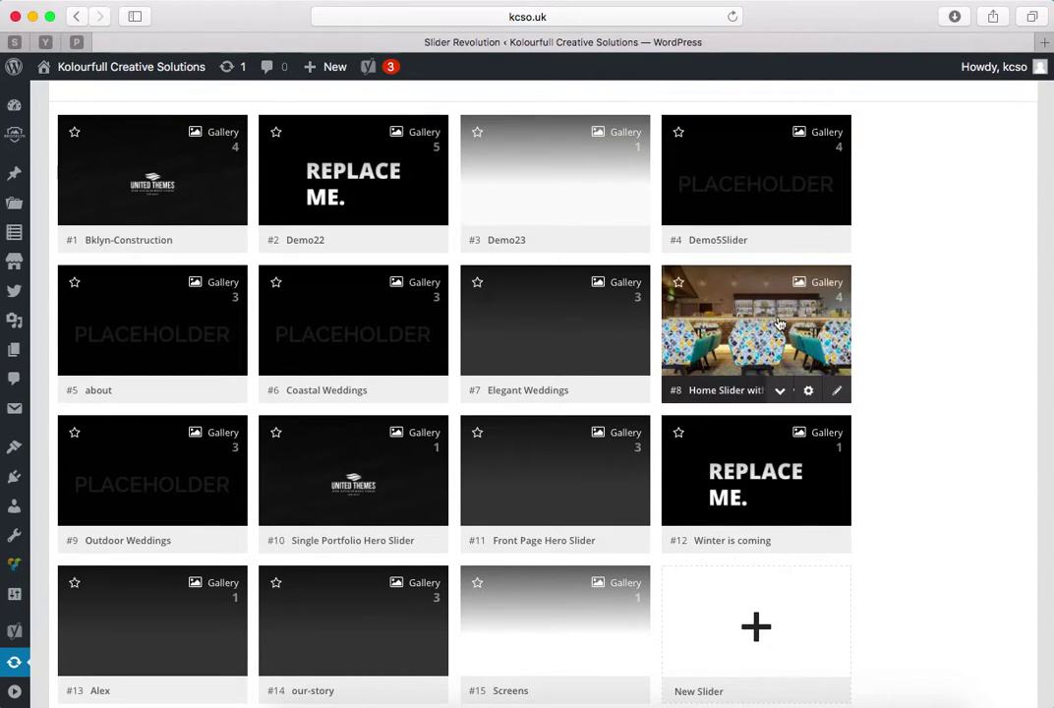
left_click(777, 320)
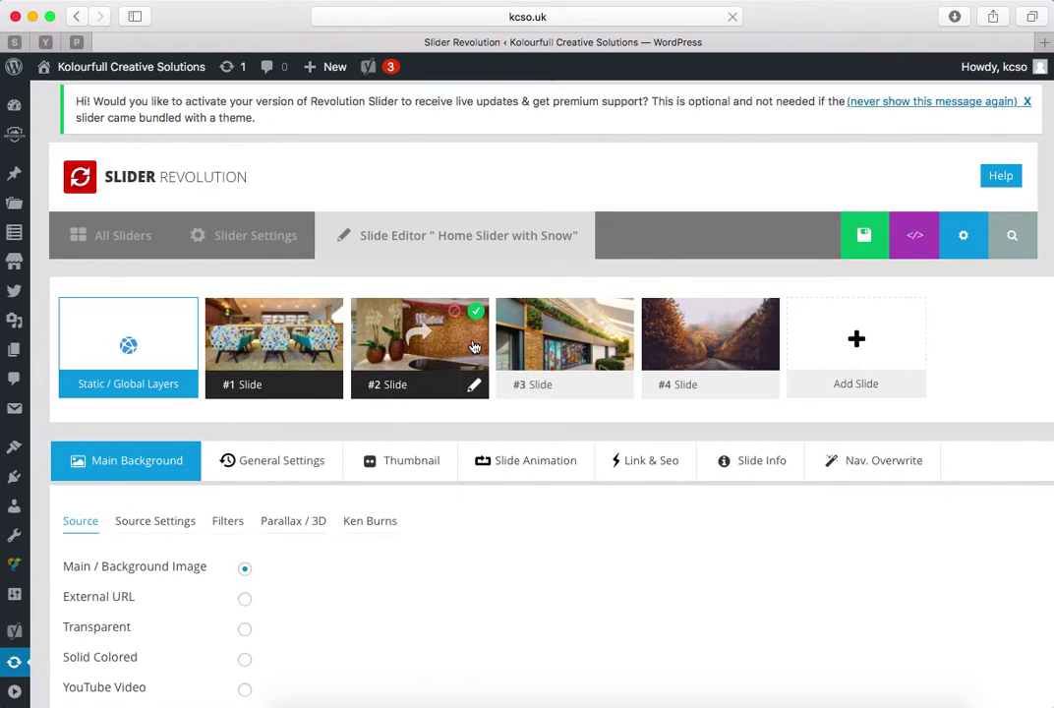
Step: Examine the slider's slides and the two text layers and timeline of slide #1
mouse_move(705, 336)
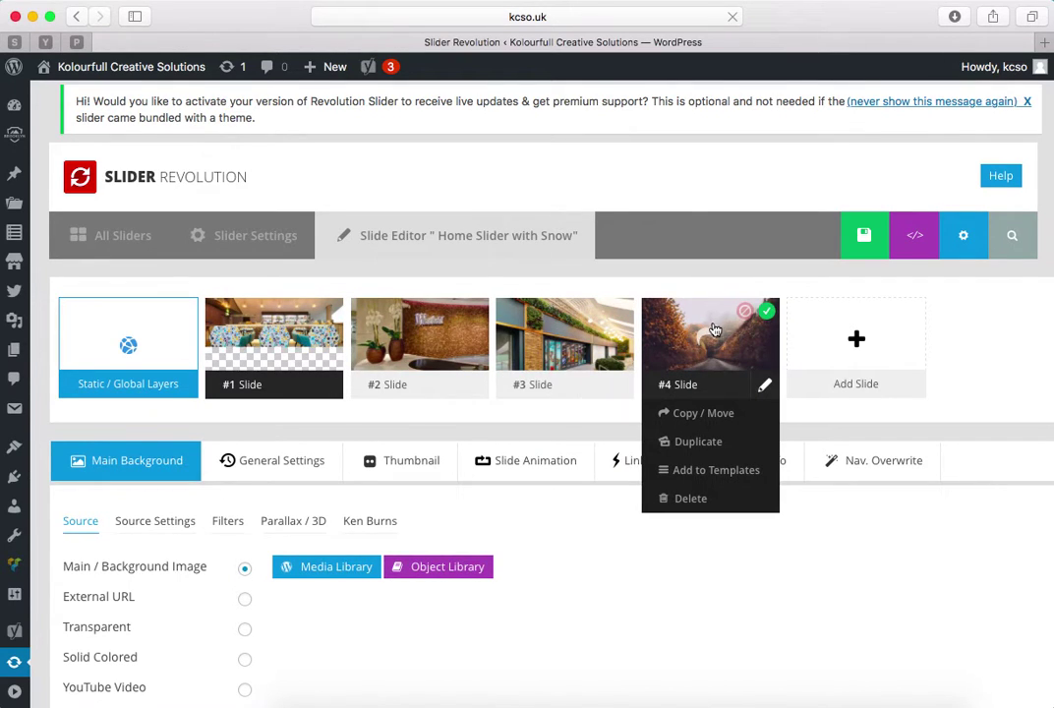
scroll(482, 434, "down", 8)
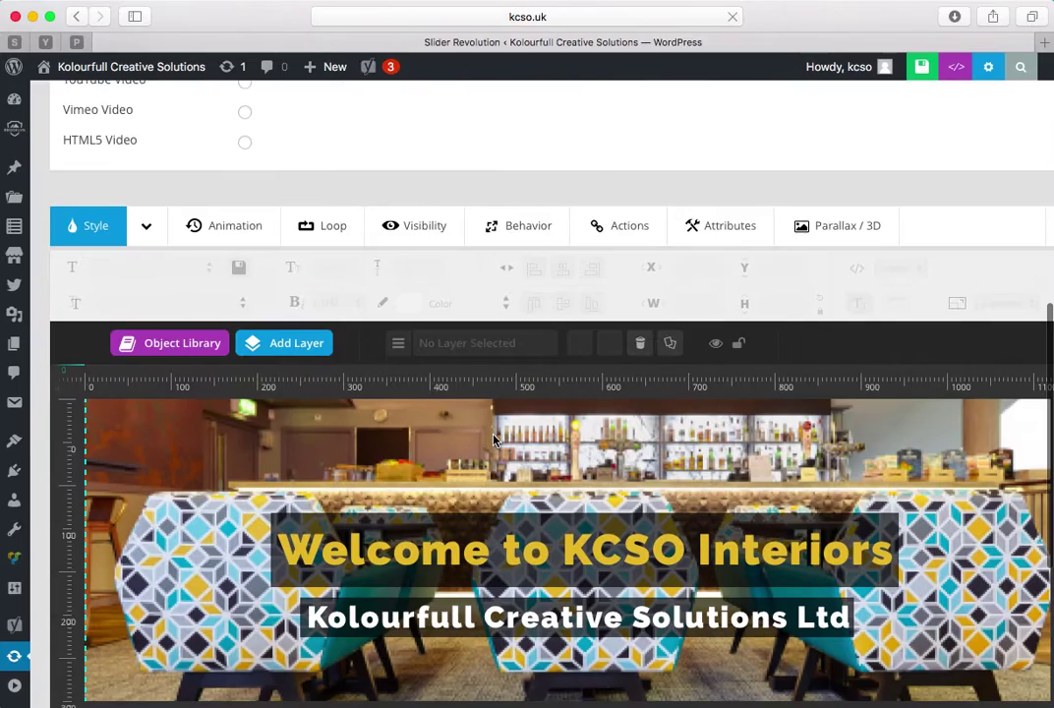
scroll(494, 440, "down", 3)
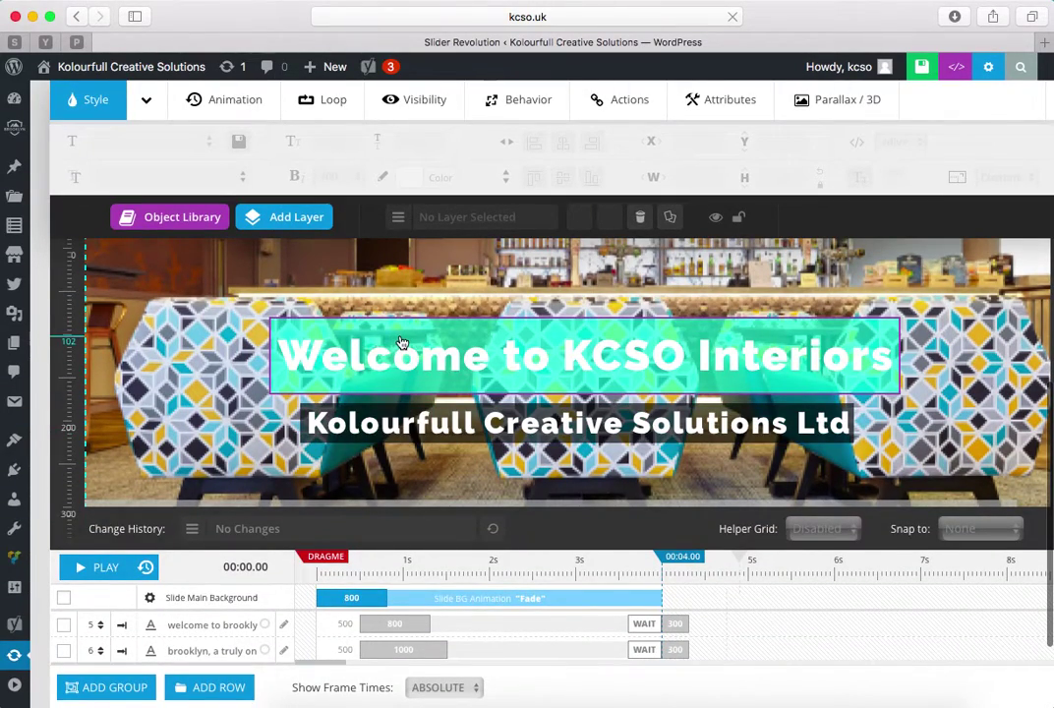
left_click(401, 342)
left_click(413, 423)
scroll(413, 423, "down", 3)
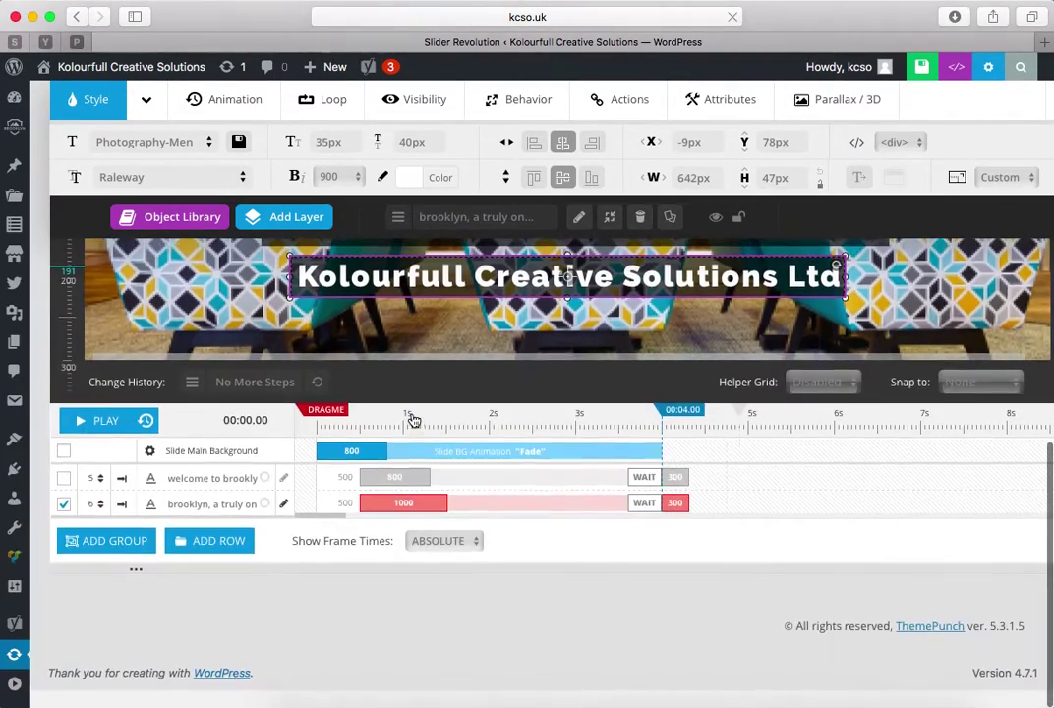
scroll(413, 420, "up", 15)
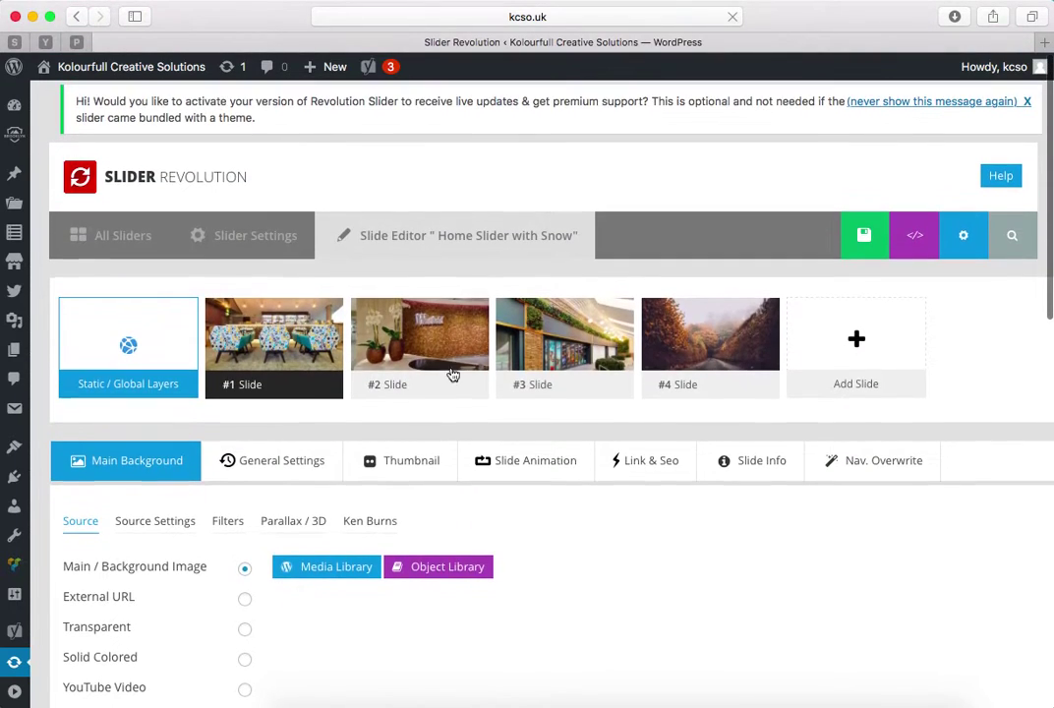
Step: Open slide #4 of the slider and select its heading layer and red subtitle layer in turn
left_click(739, 343)
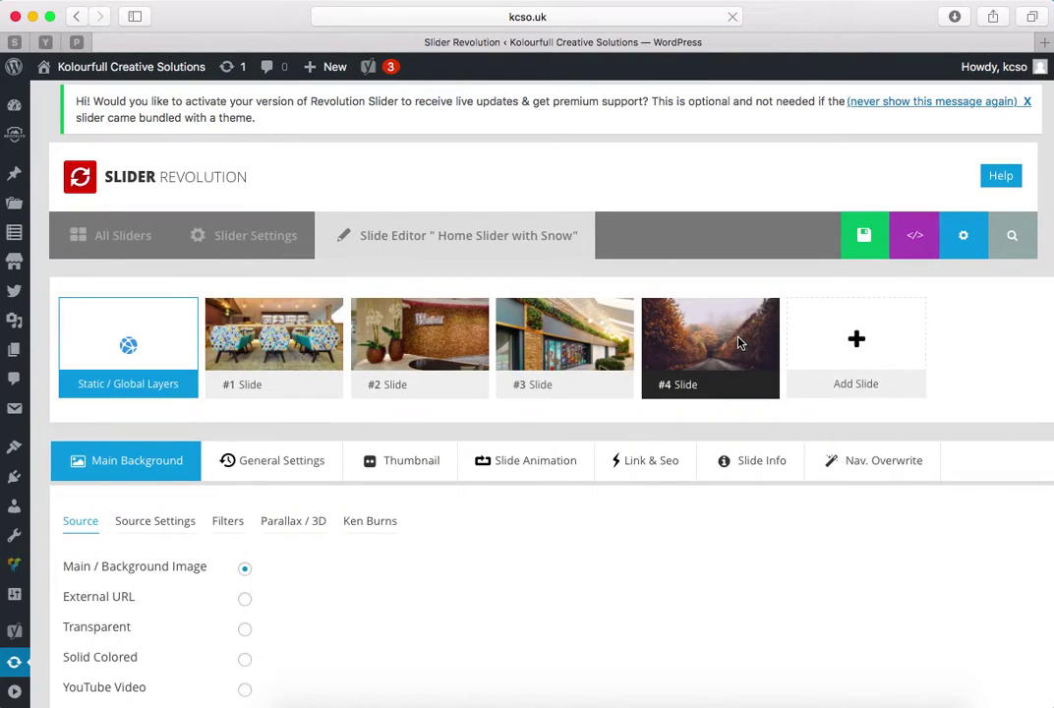
scroll(739, 344, "down", 10)
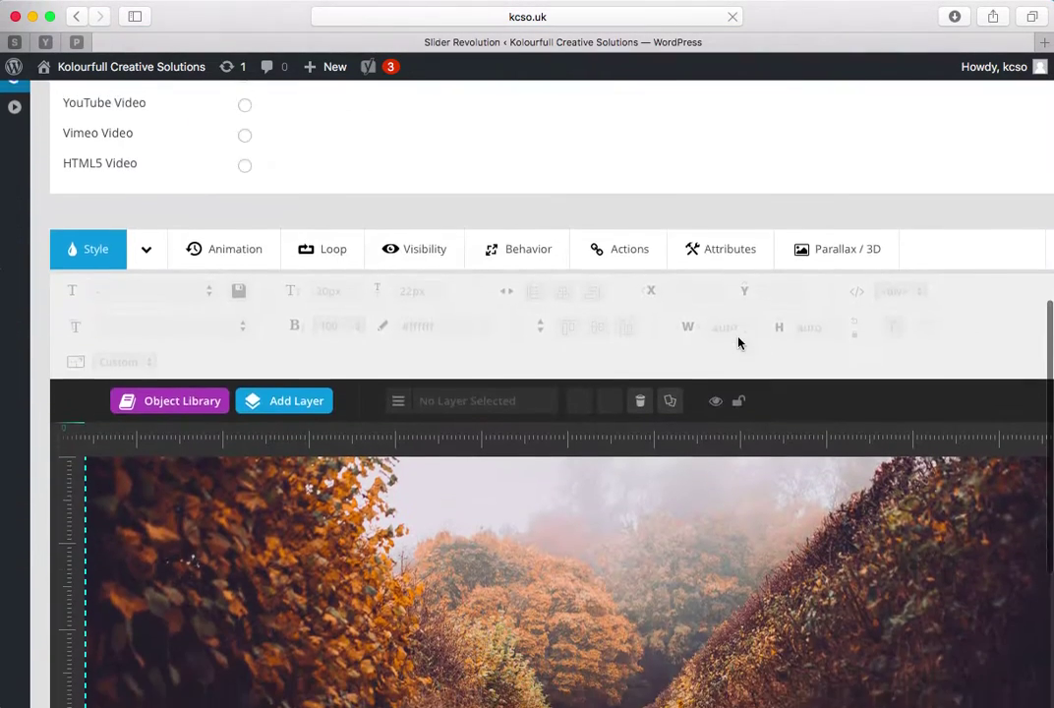
scroll(633, 365, "up", 4)
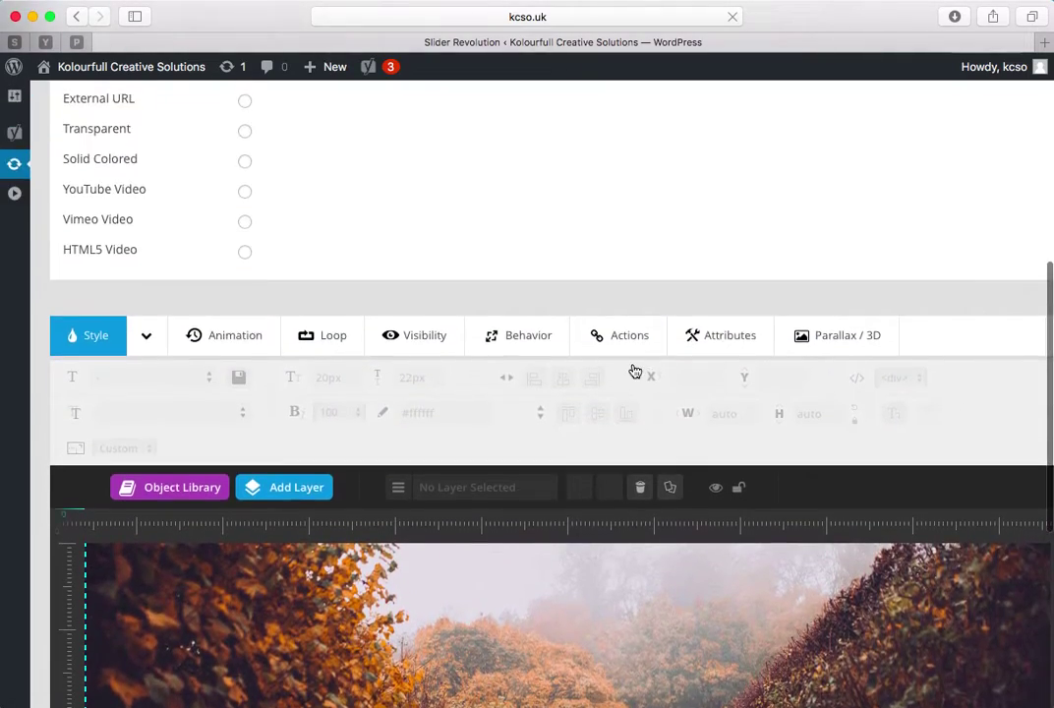
scroll(632, 365, "down", 5)
scroll(546, 311, "up", 10)
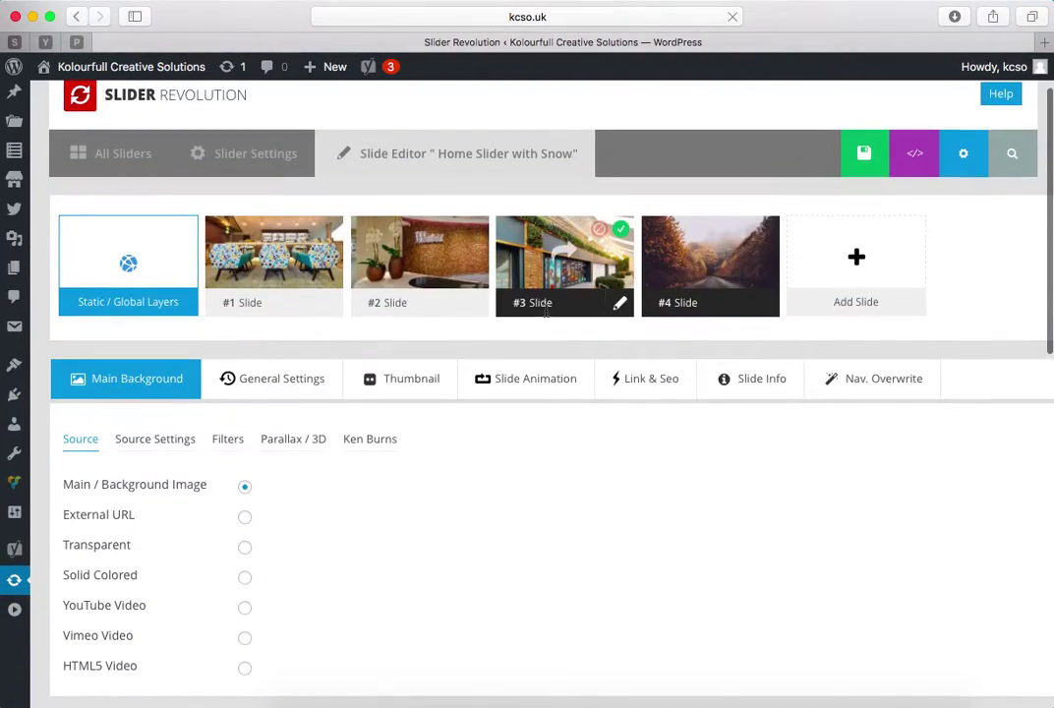
scroll(546, 310, "down", 6)
scroll(546, 310, "down", 7)
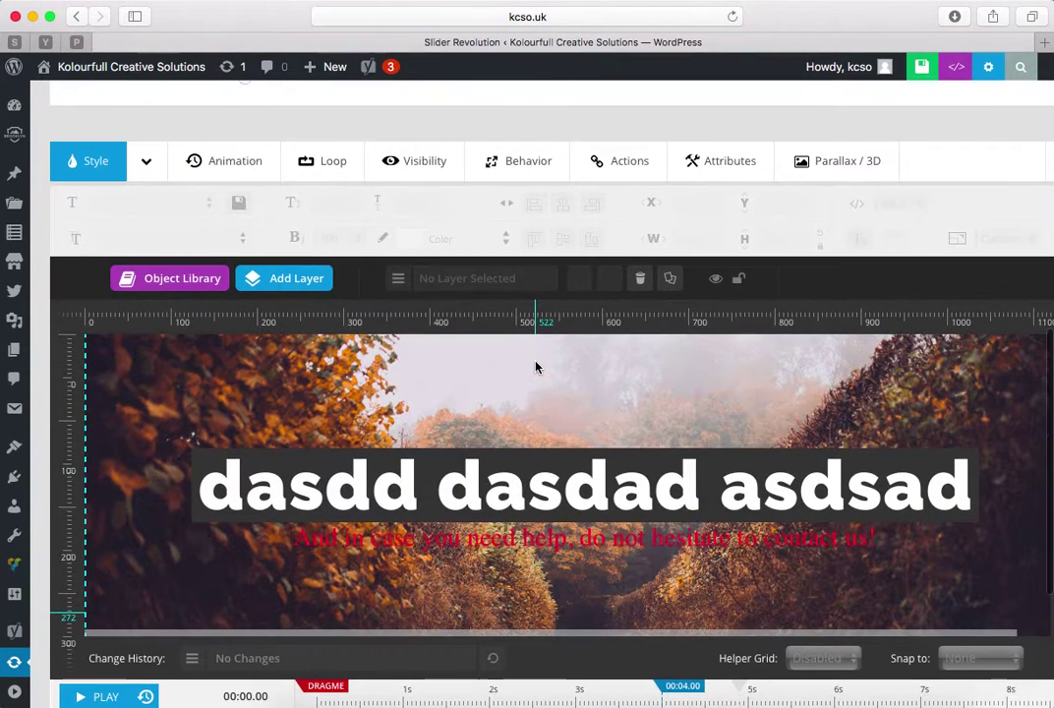
left_click(497, 491)
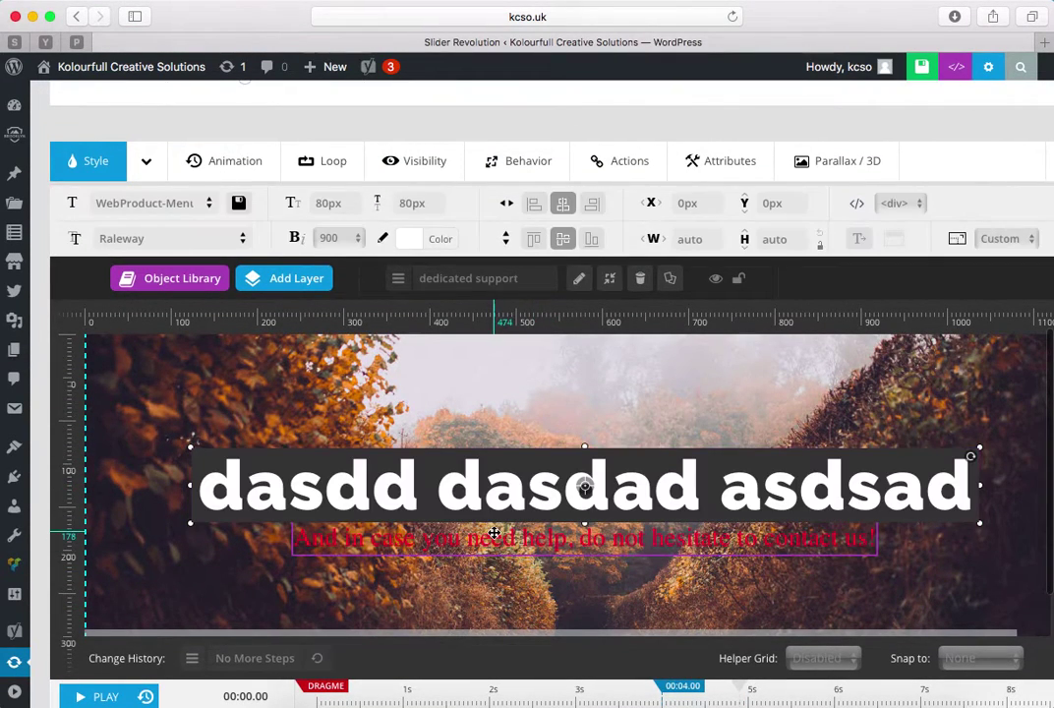
left_click(494, 537)
Step: Set slide #4's background source to Main / Background Image after trying External URL, and open the Media Library image picker
scroll(556, 443, "up", 10)
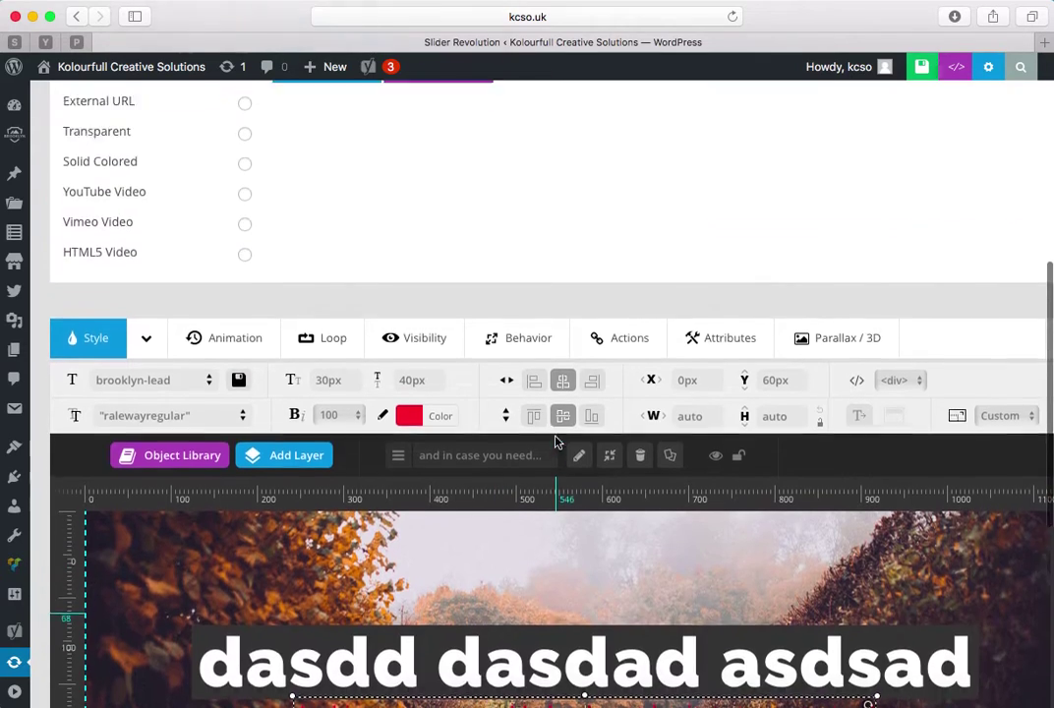
scroll(555, 443, "down", 2)
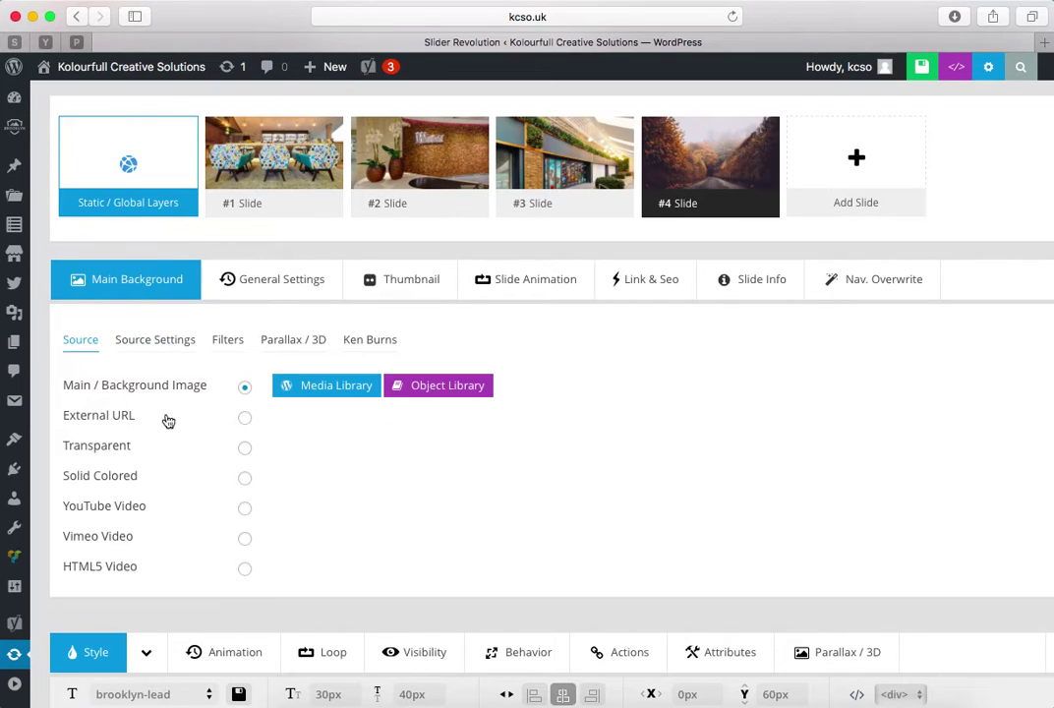
left_click(245, 419)
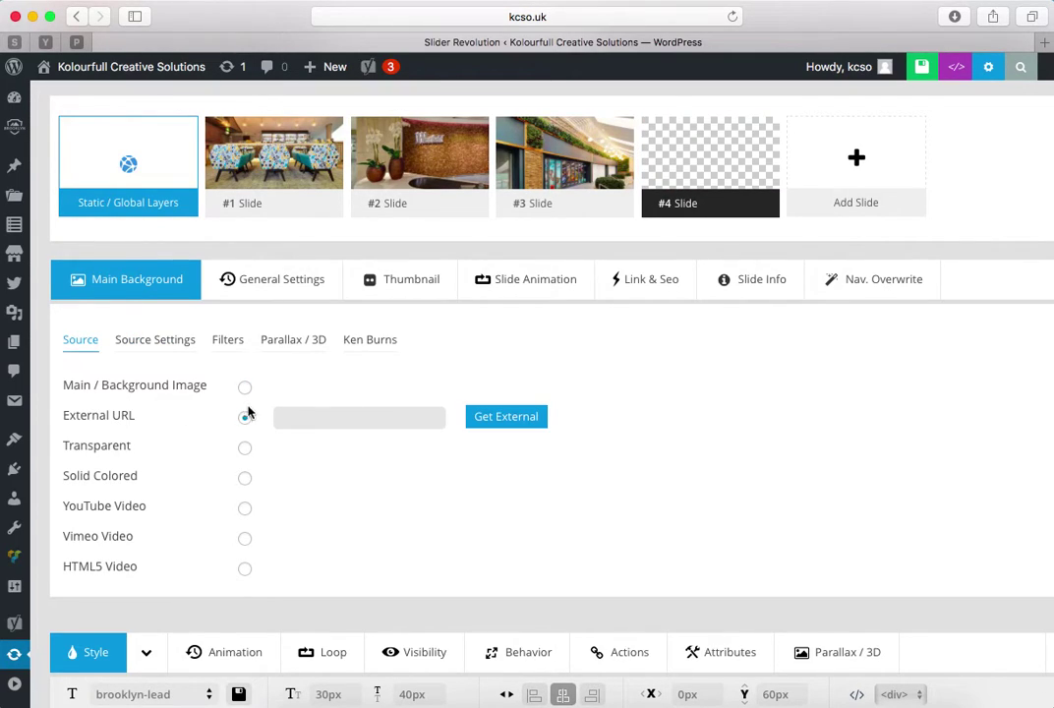
left_click(245, 388)
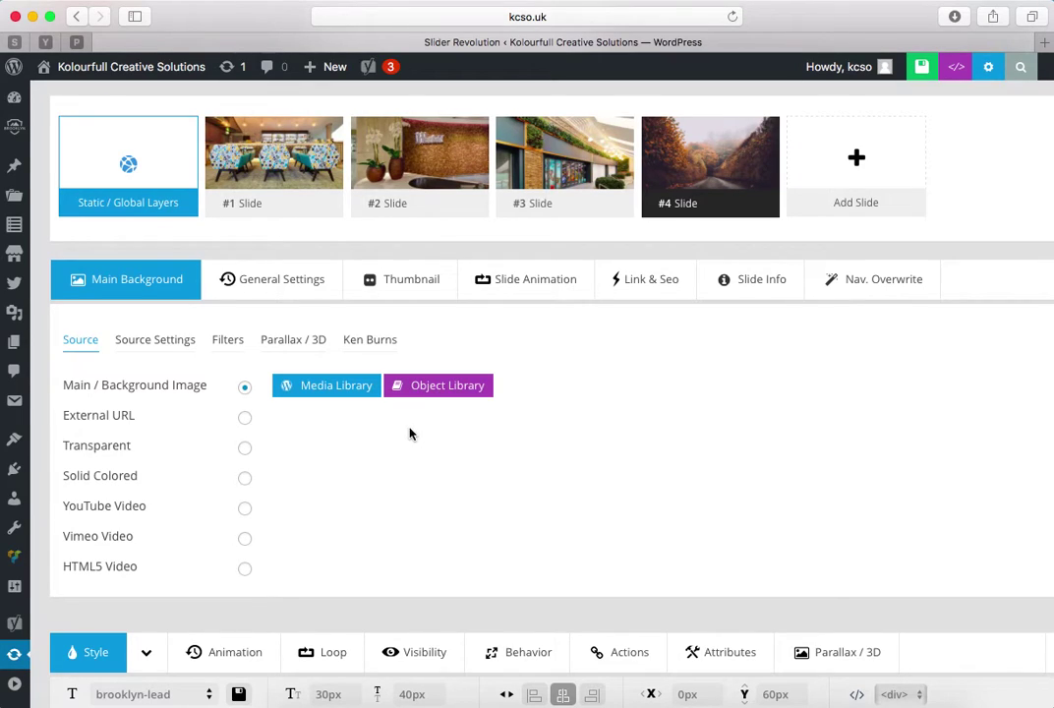
left_click(341, 391)
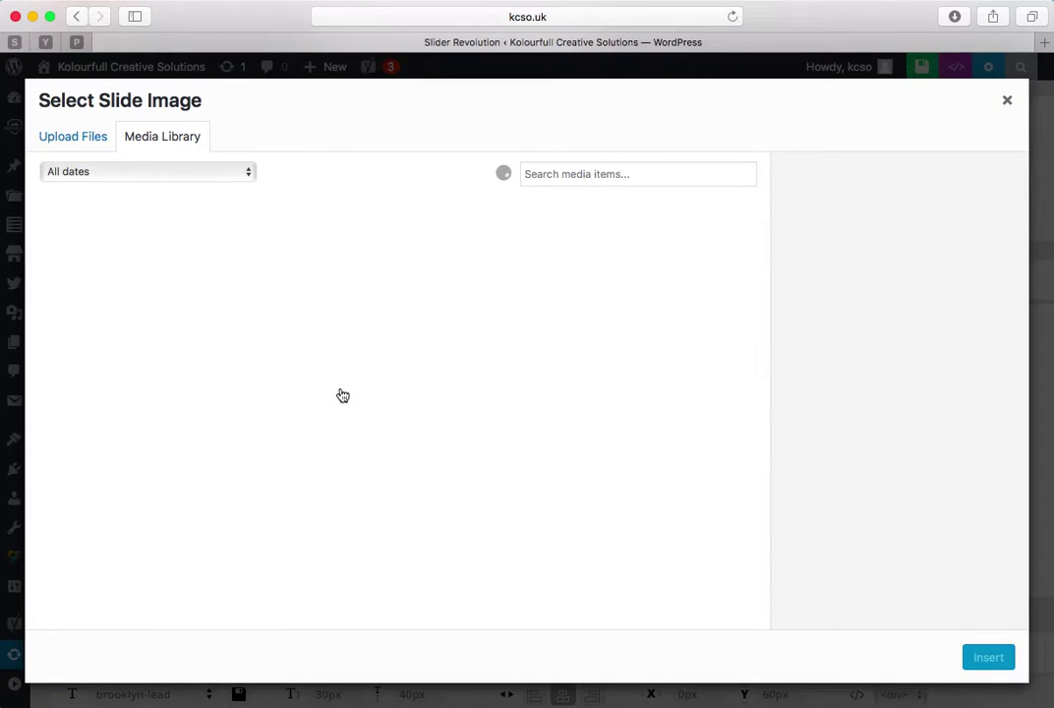
left_click(87, 141)
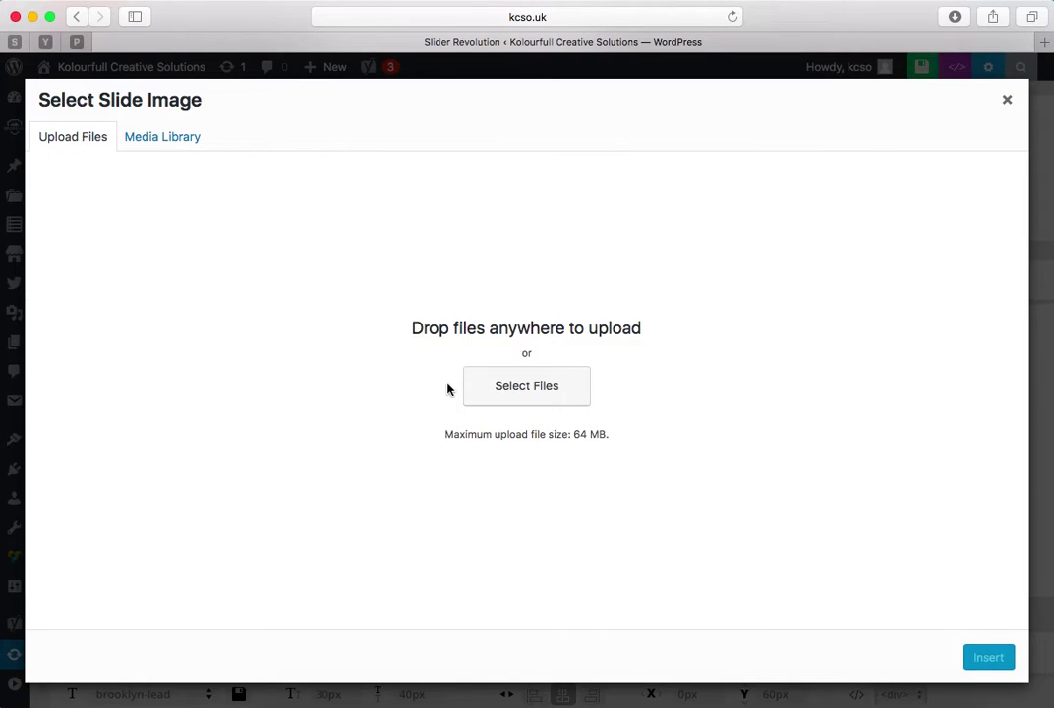
left_click(568, 398)
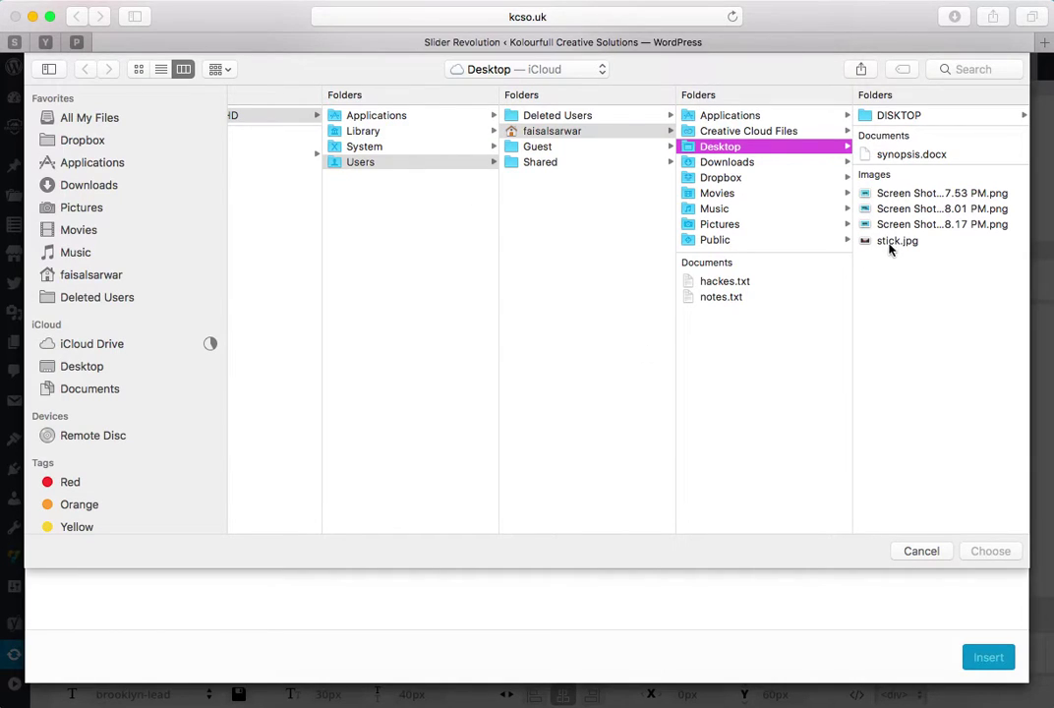
left_click(892, 239)
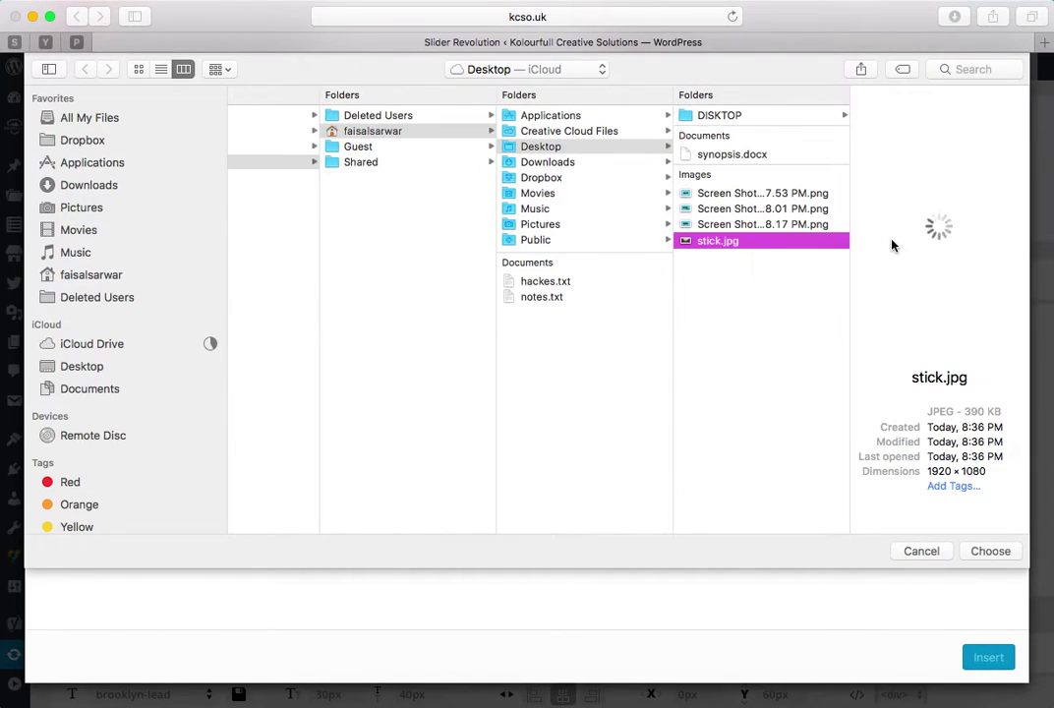
left_click(777, 226)
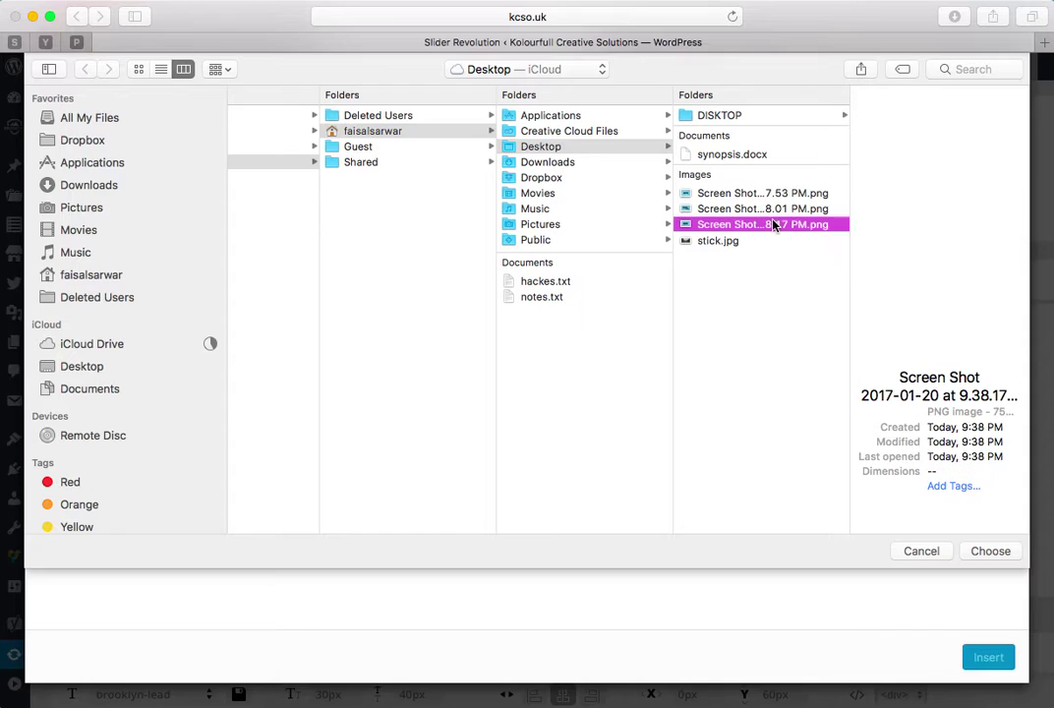
left_click(744, 245)
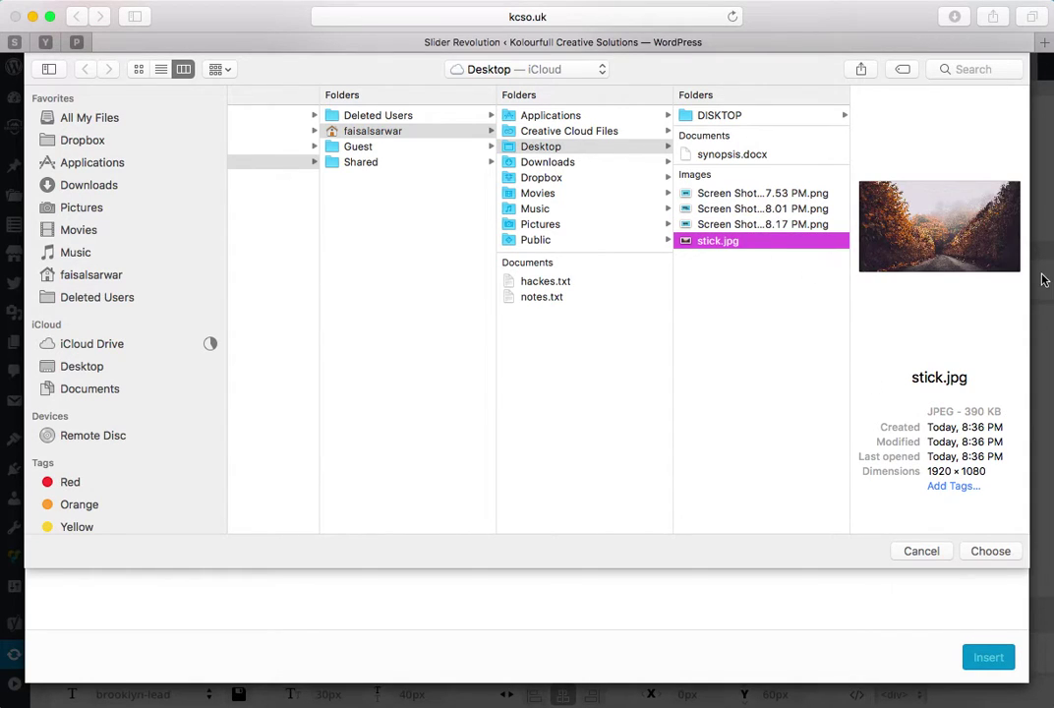
left_click(921, 557)
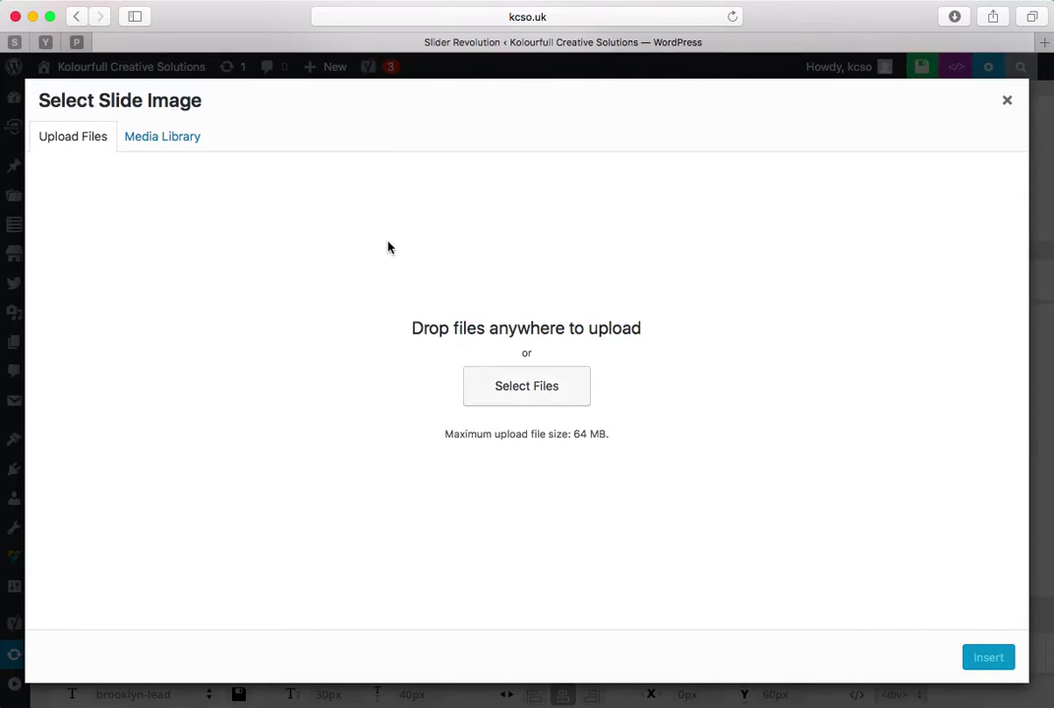
Step: Insert the log-pile image vimeo.jpg from the Media Library as slide #4's background
left_click(161, 143)
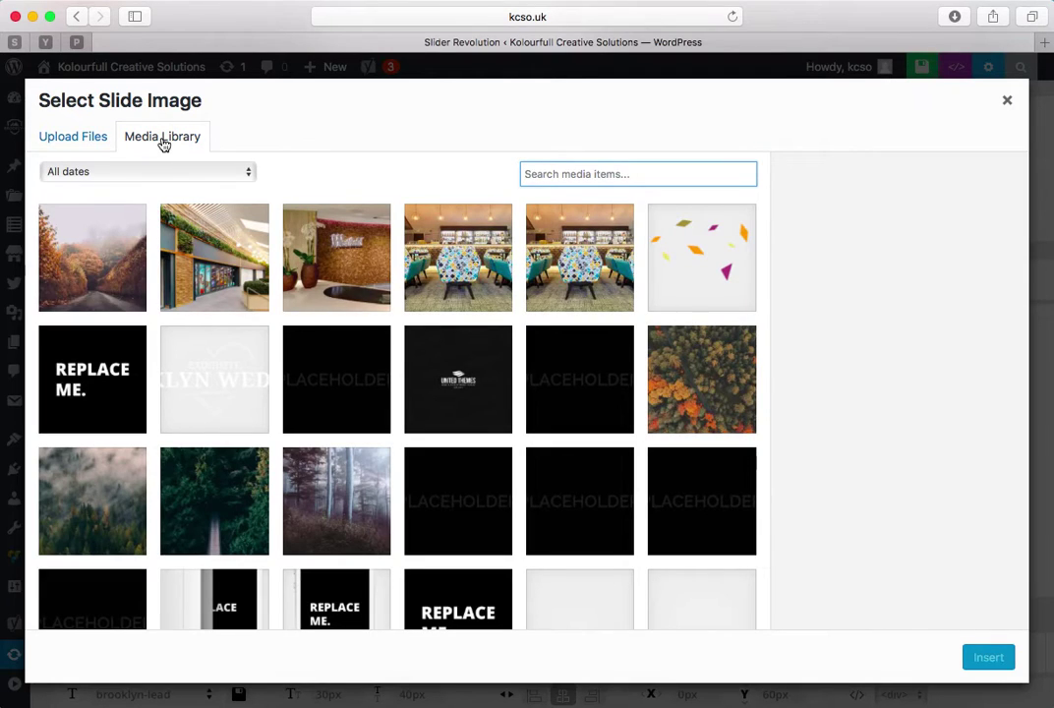
scroll(337, 369, "down", 10)
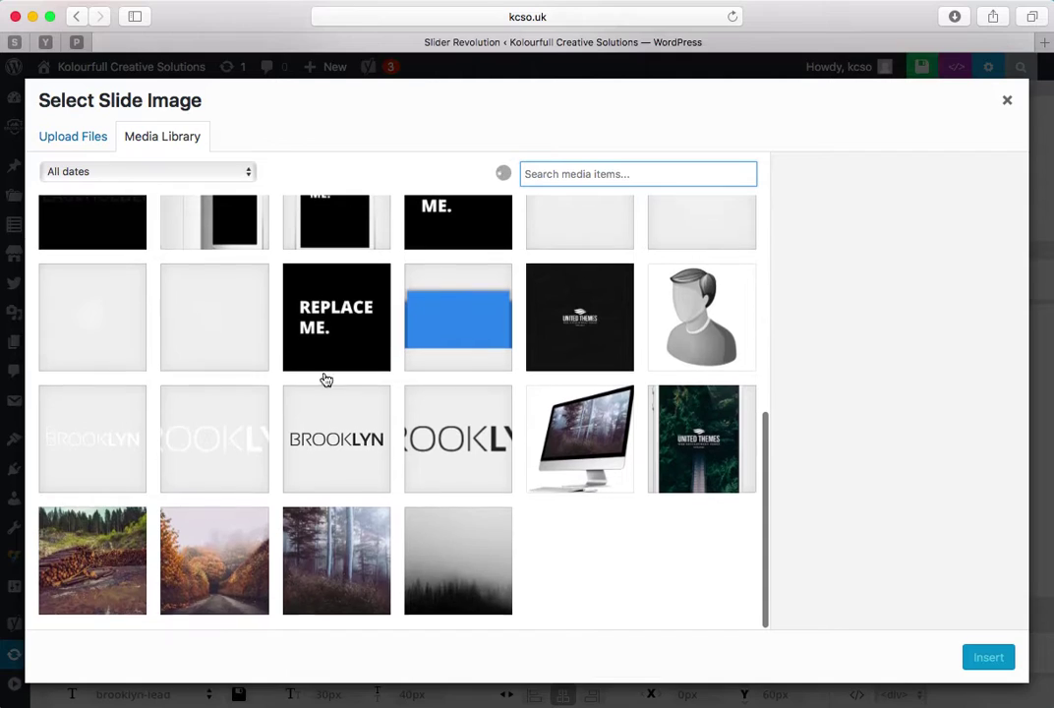
left_click(100, 587)
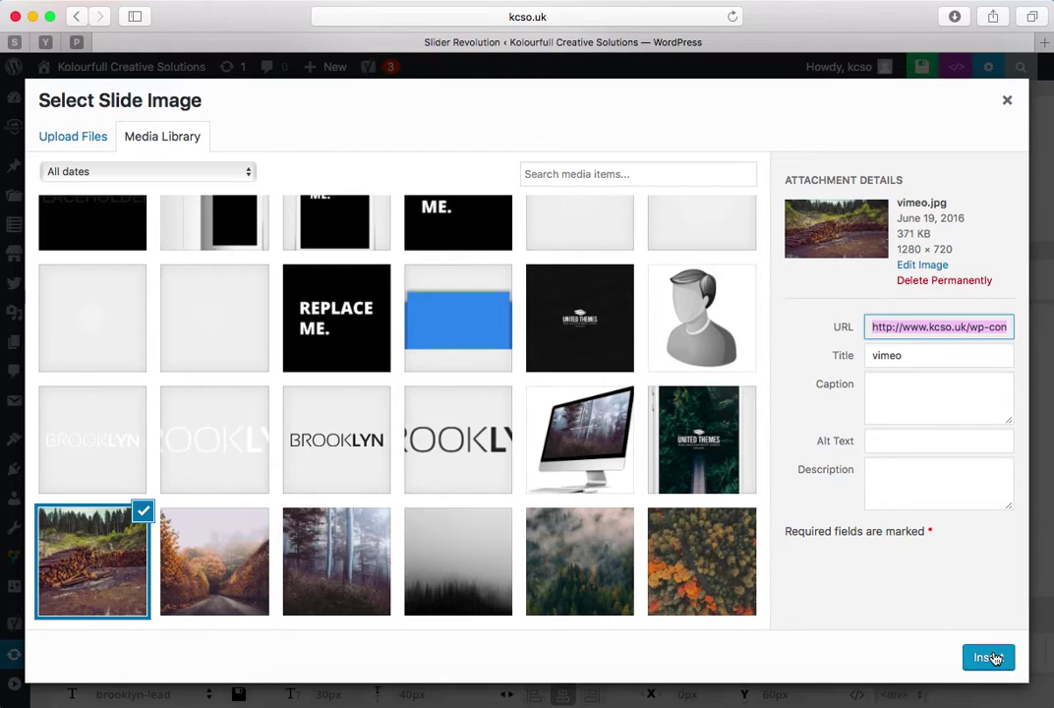
left_click(106, 558)
left_click(104, 559)
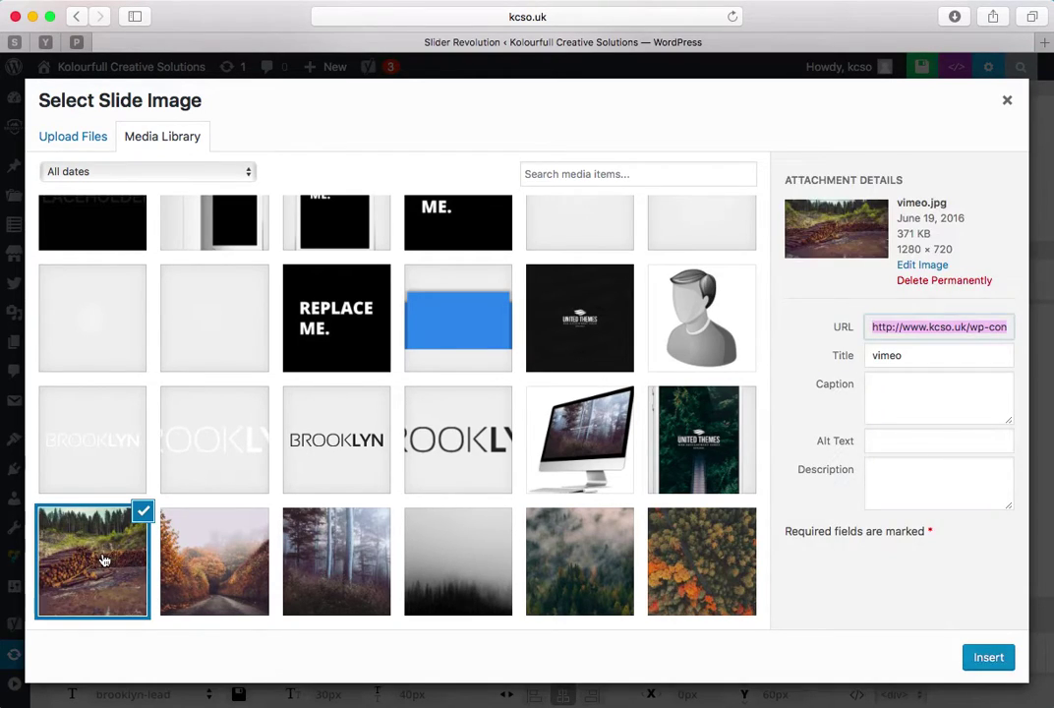
left_click(106, 559)
left_click(105, 559)
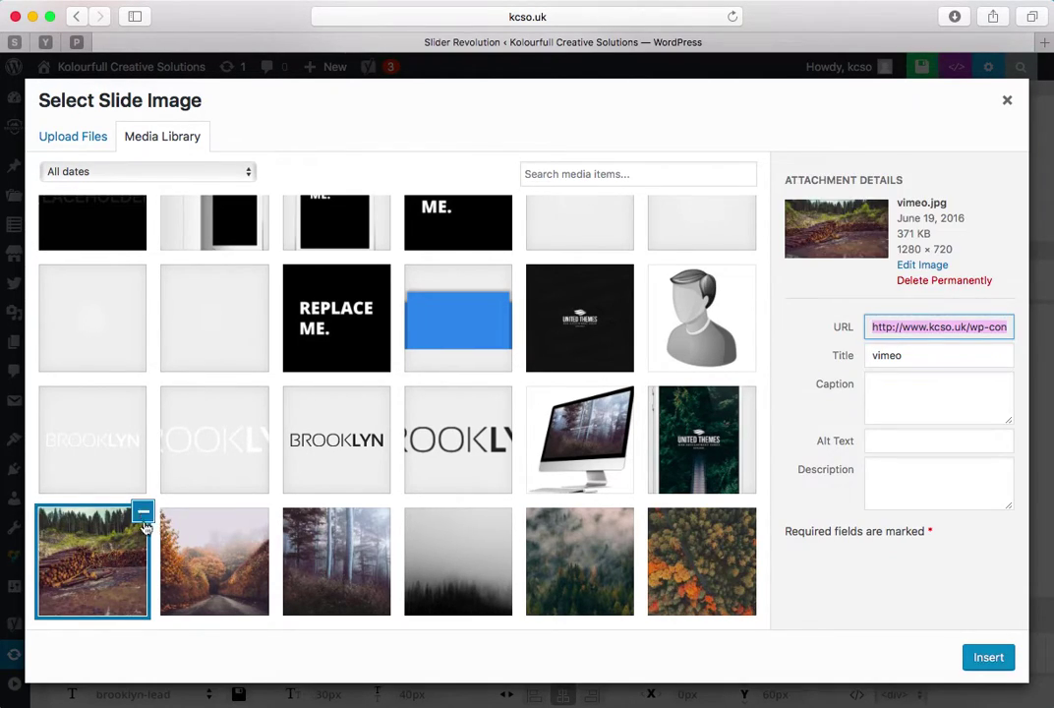
left_click(988, 659)
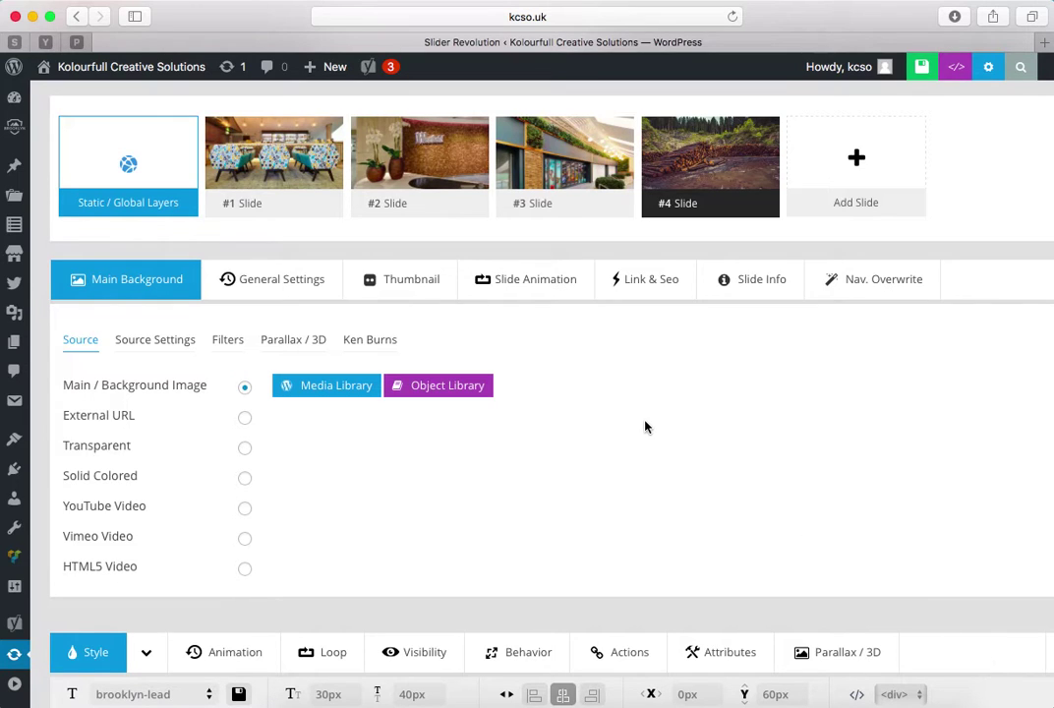
Step: Replace the text of slide #4's large heading layer with "Welcome to kcso.uk" and confirm the edit
scroll(645, 427, "down", 10)
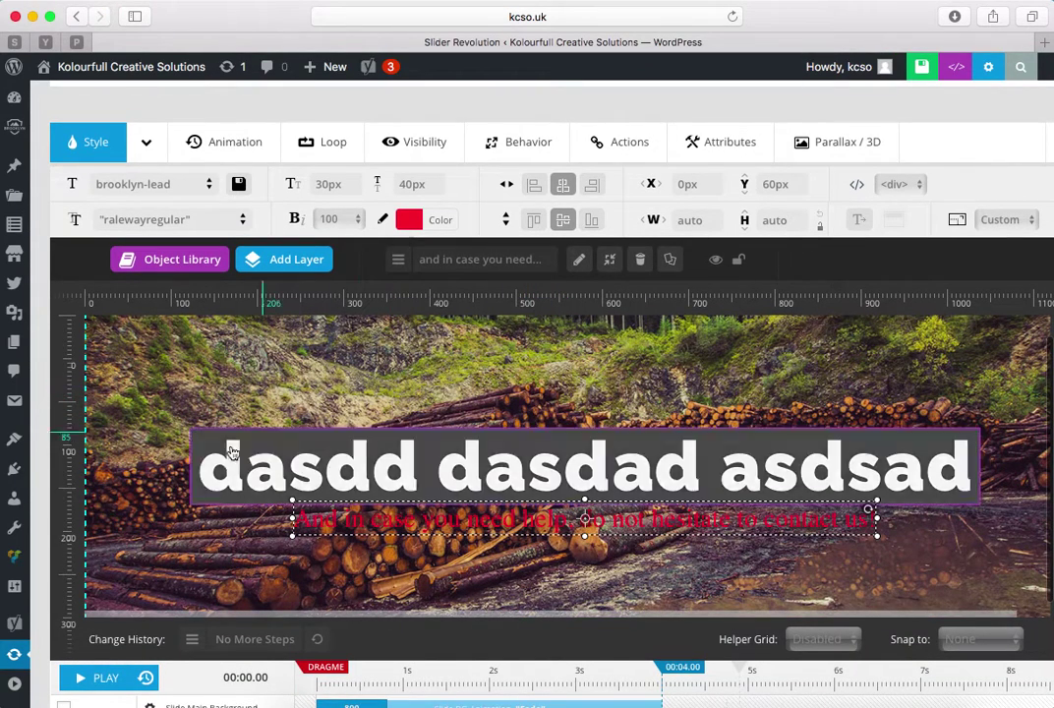
scroll(394, 388, "up", 10)
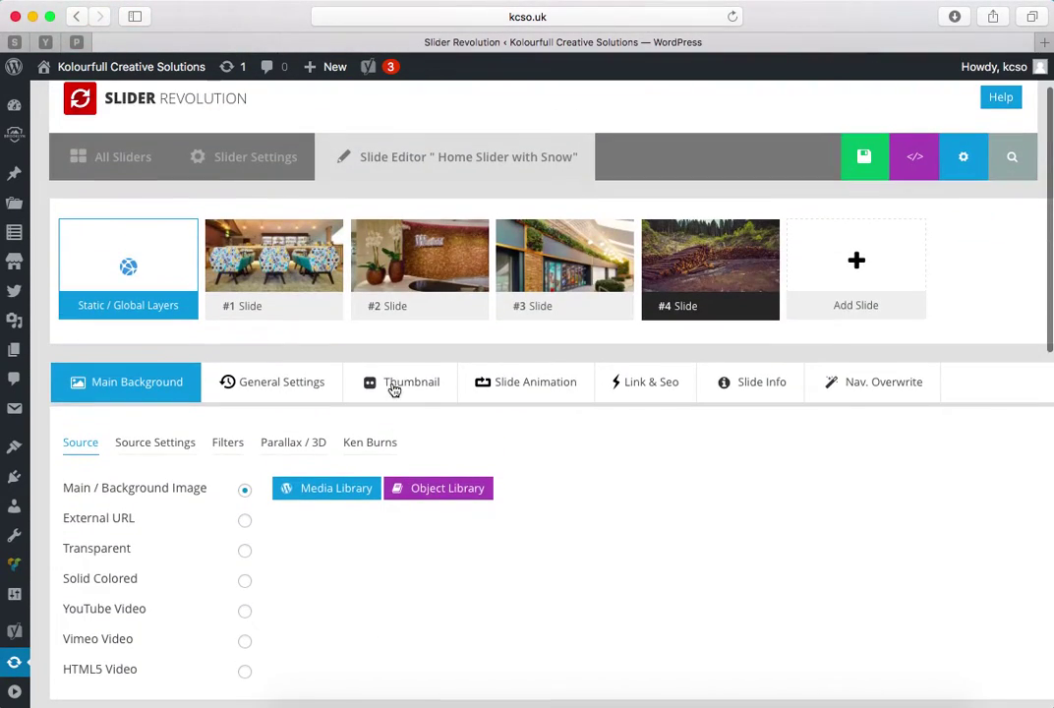
mouse_move(677, 273)
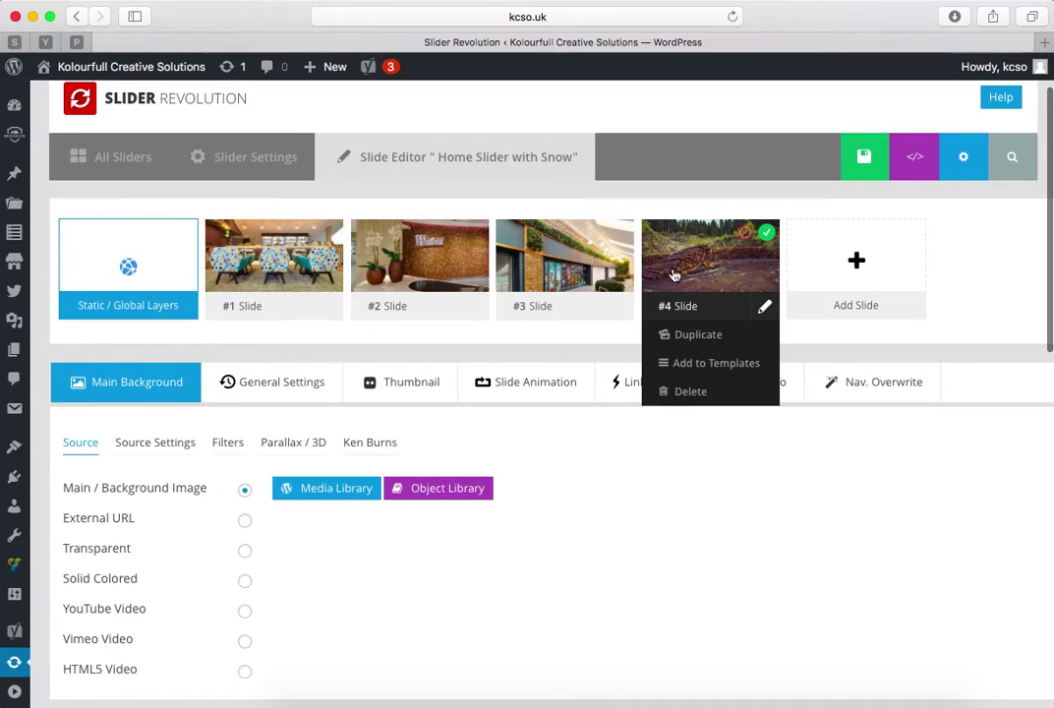
scroll(683, 626, "down", 10)
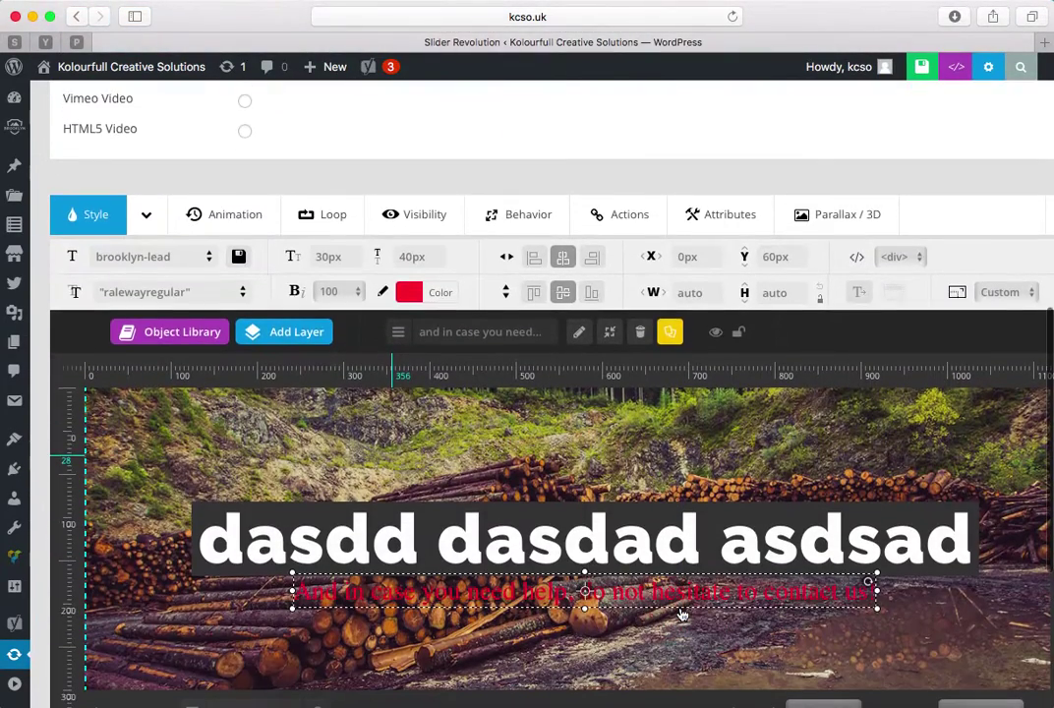
scroll(683, 616, "down", 3)
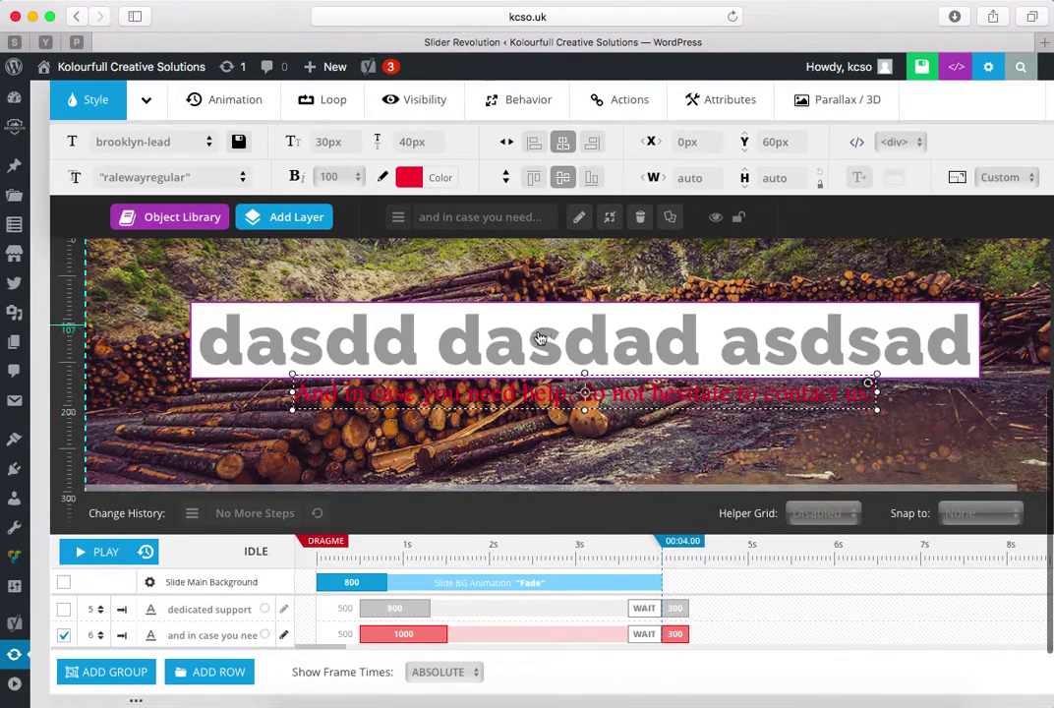
double_click(537, 335)
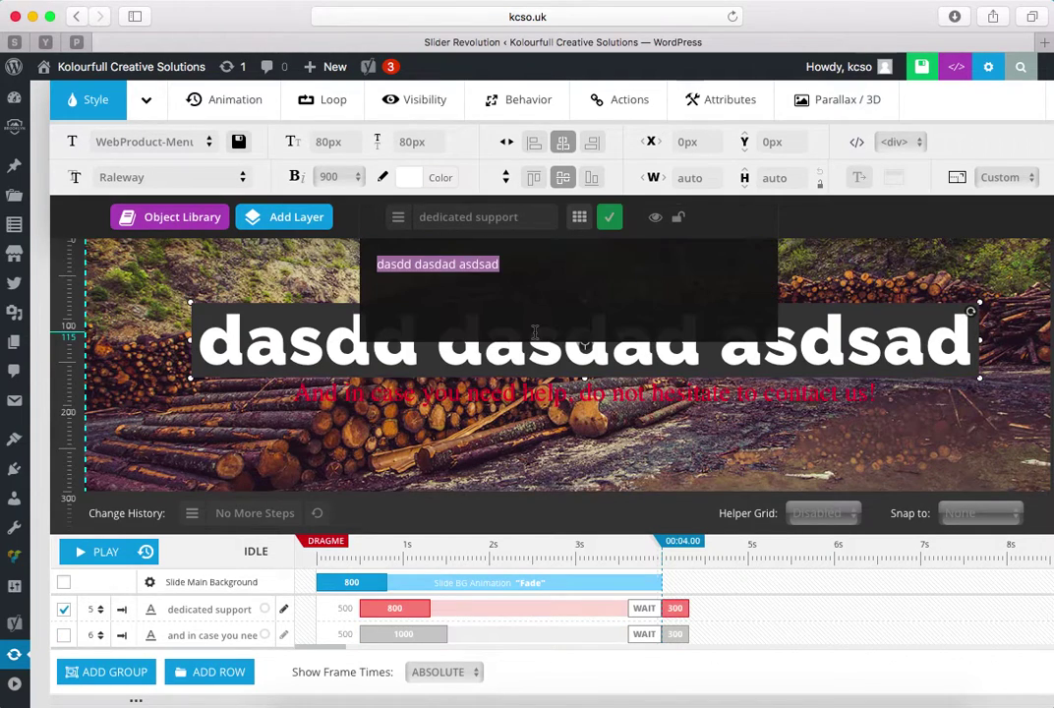
key("BackSpace")
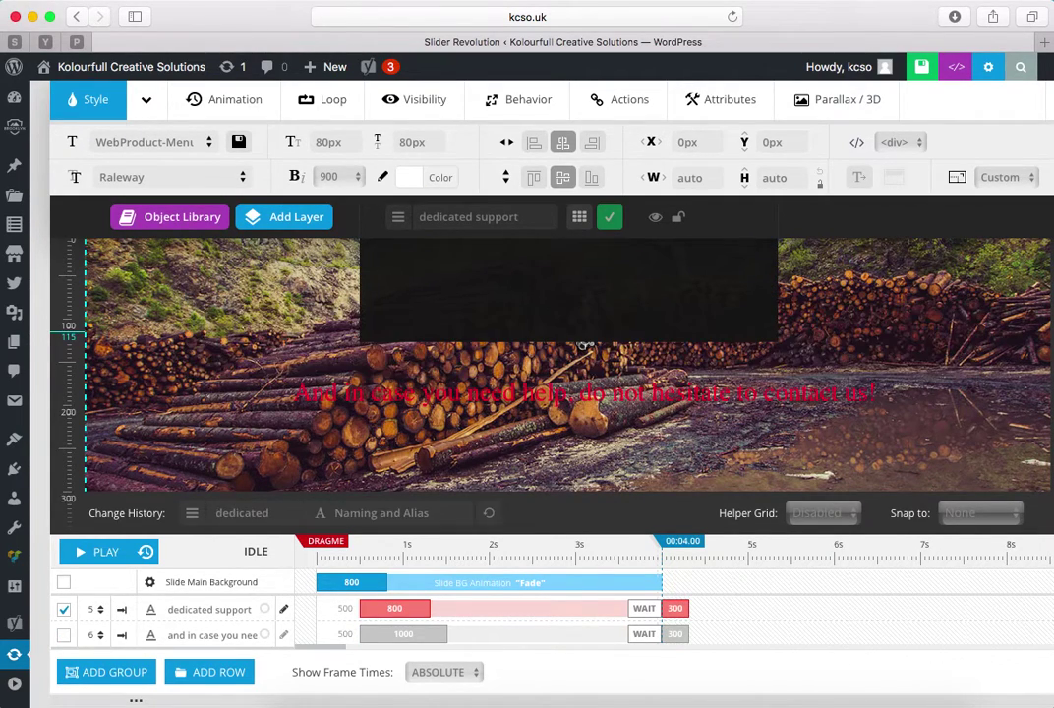
type("Welcome to")
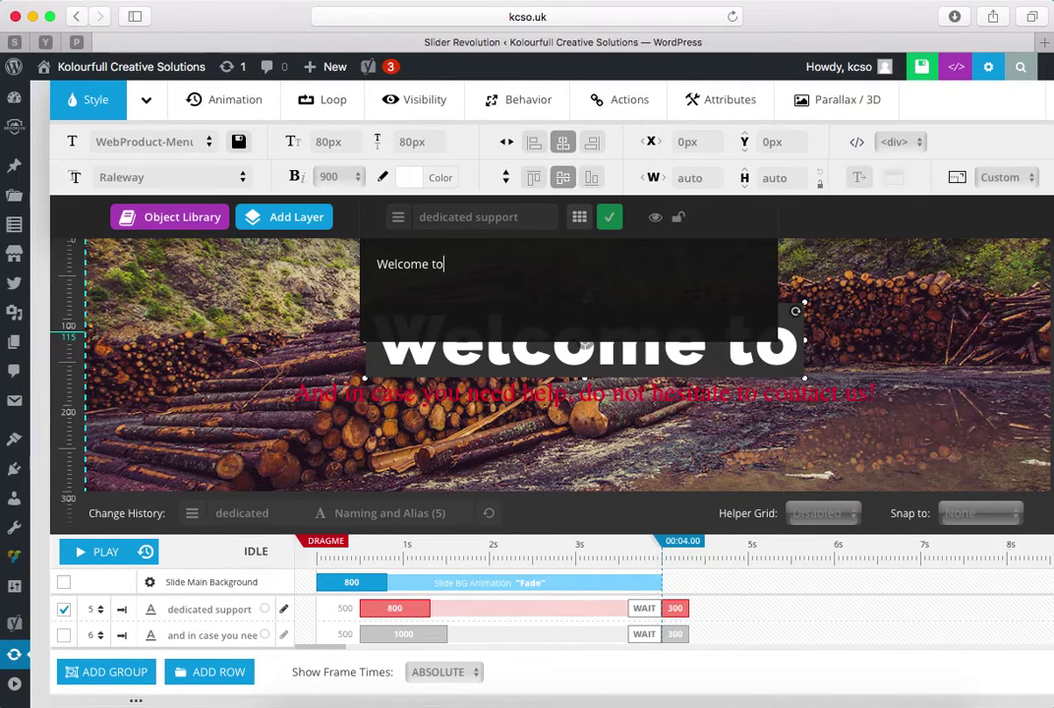
type(" ksc")
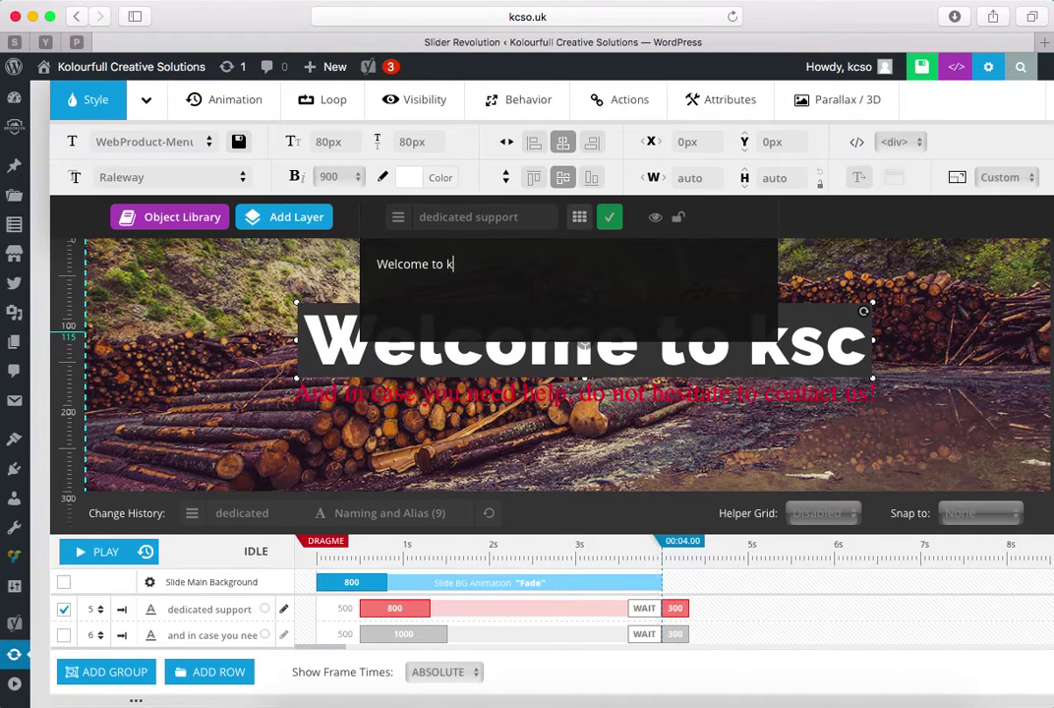
type("cso")
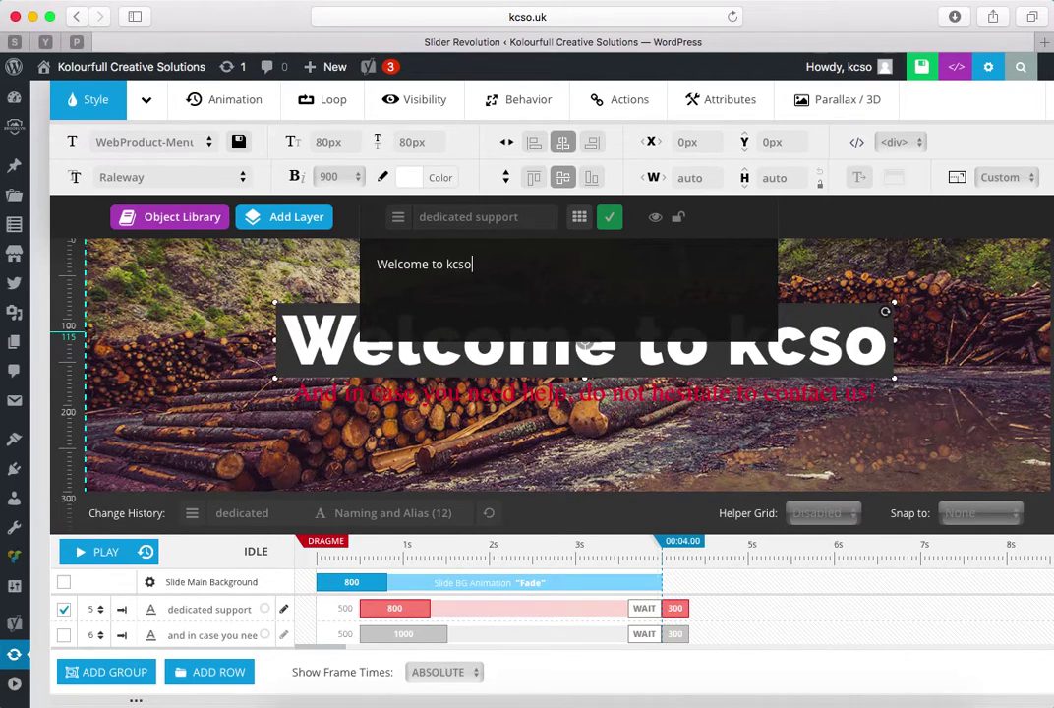
type(".uk")
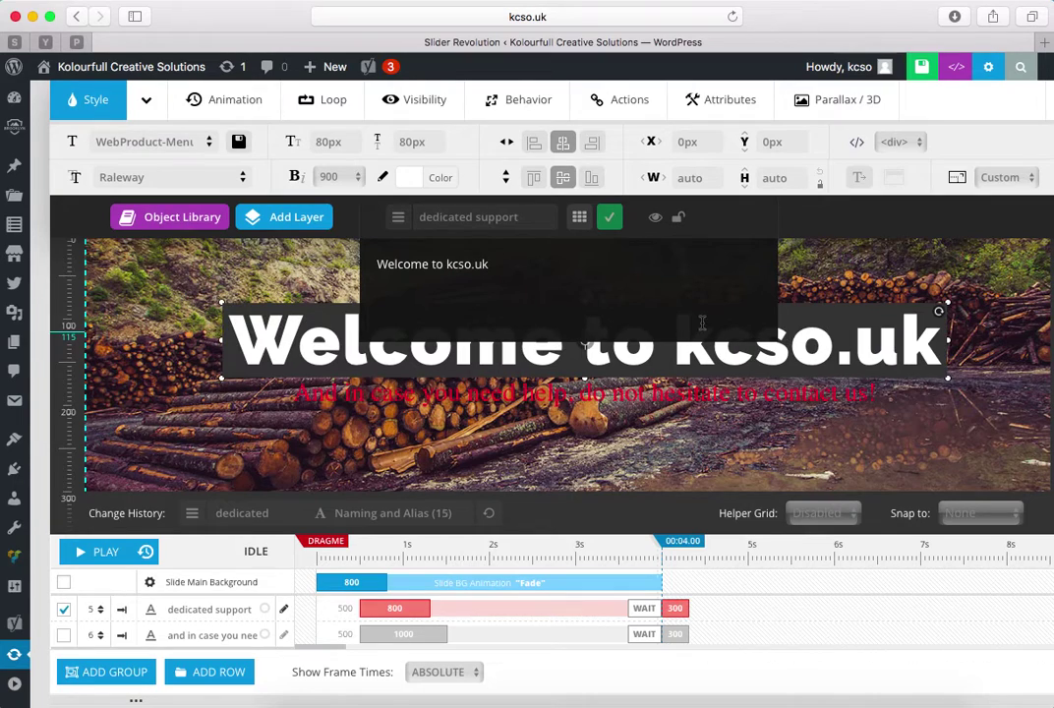
left_click(610, 218)
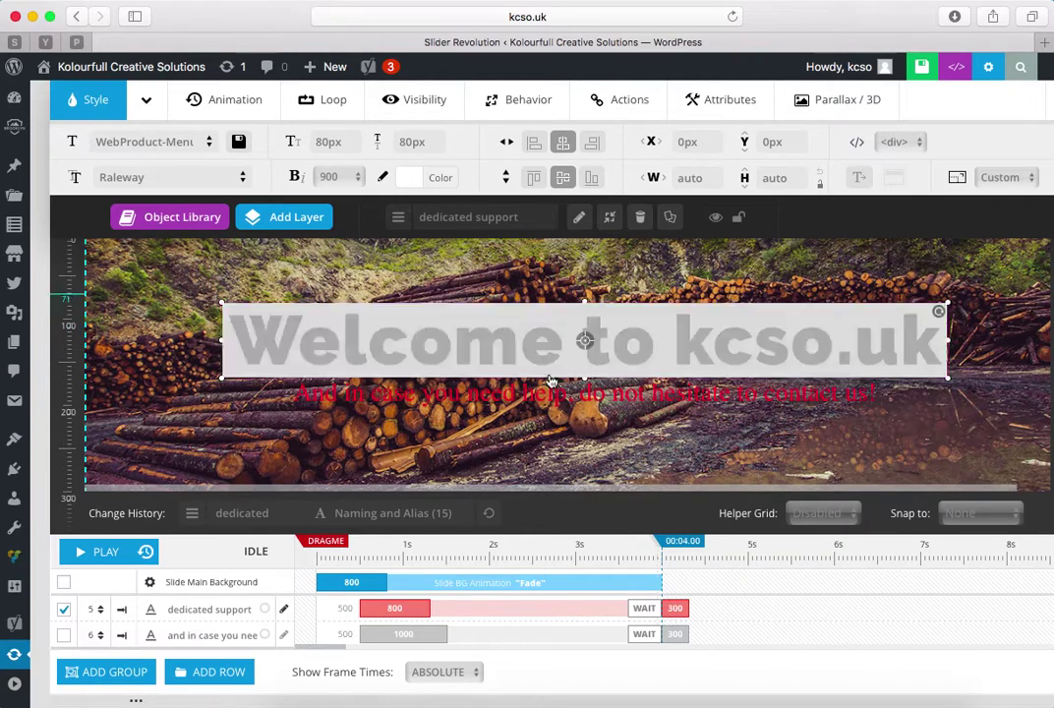
Step: Apply the Fashion-BigDisplay style template to slide #4's heading layer
scroll(465, 280, "up", 2)
scroll(465, 280, "up", 1)
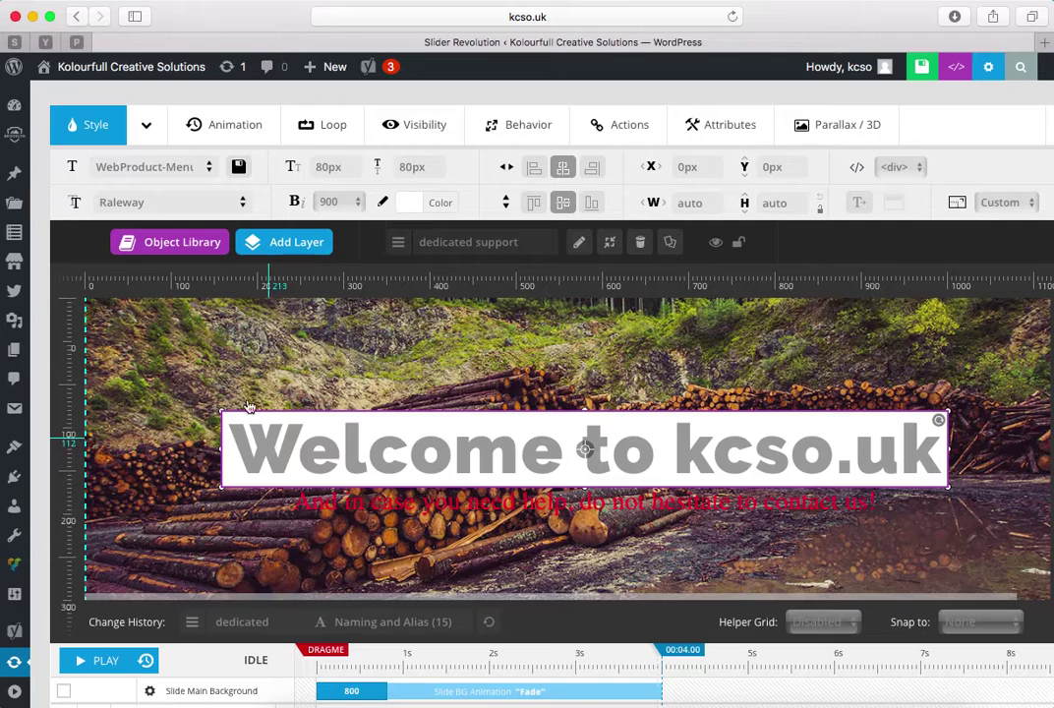
left_click(203, 169)
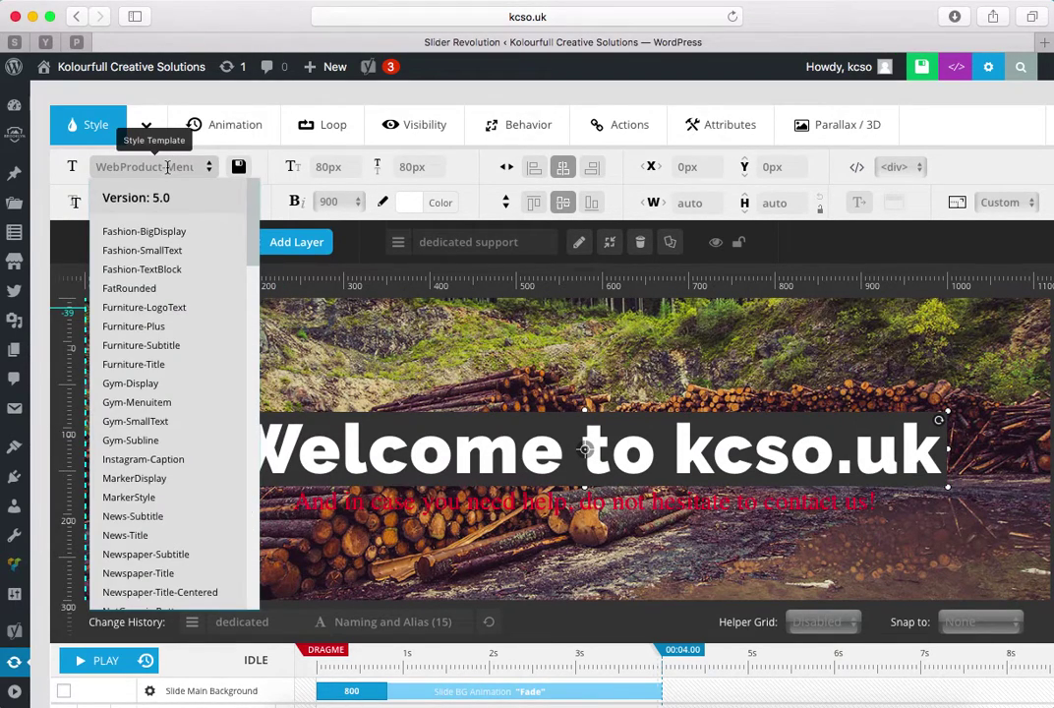
left_click(163, 236)
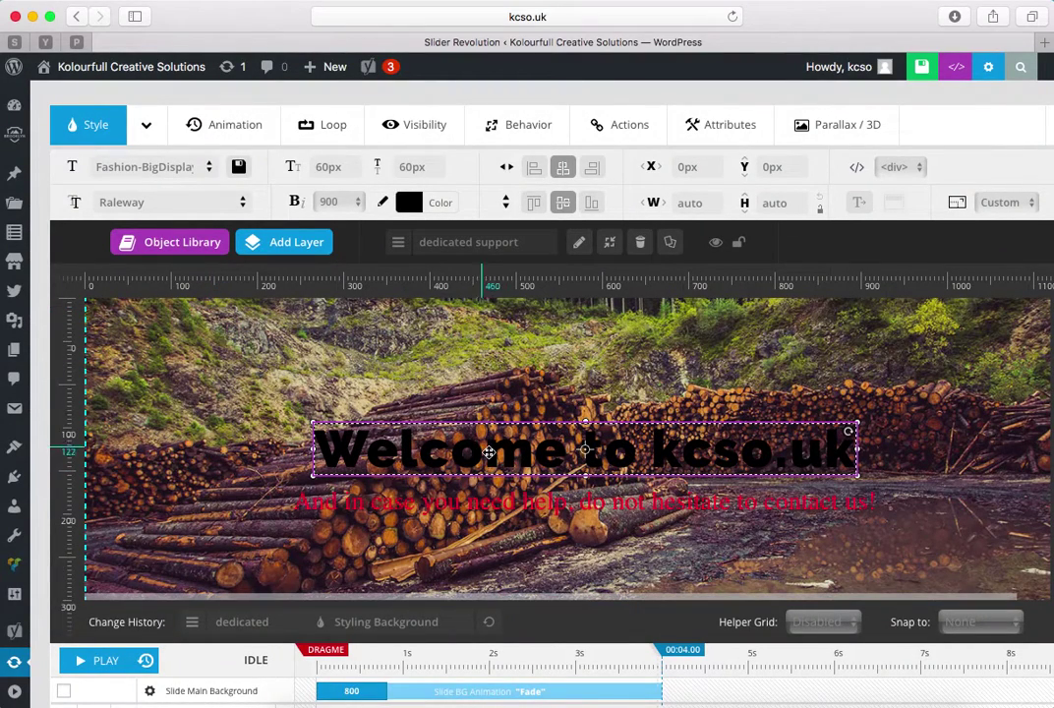
Step: Browse the style templates and apply the Version 4 template very_big_white to the "Welcome to kcso.uk" heading
left_click(204, 169)
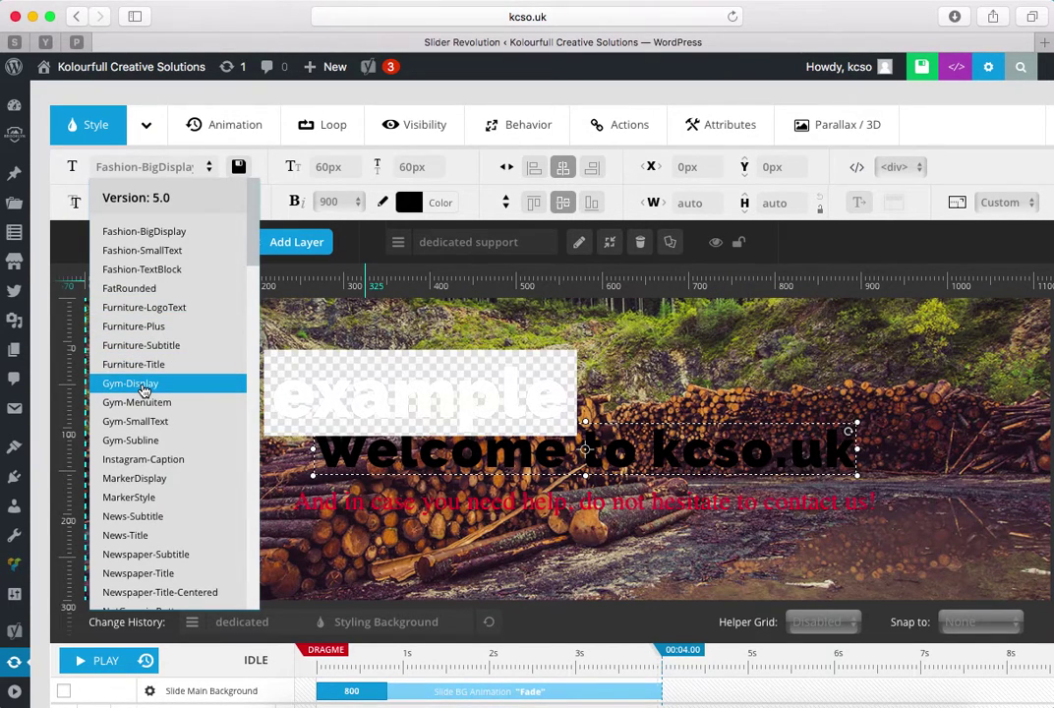
scroll(144, 388, "down", 4)
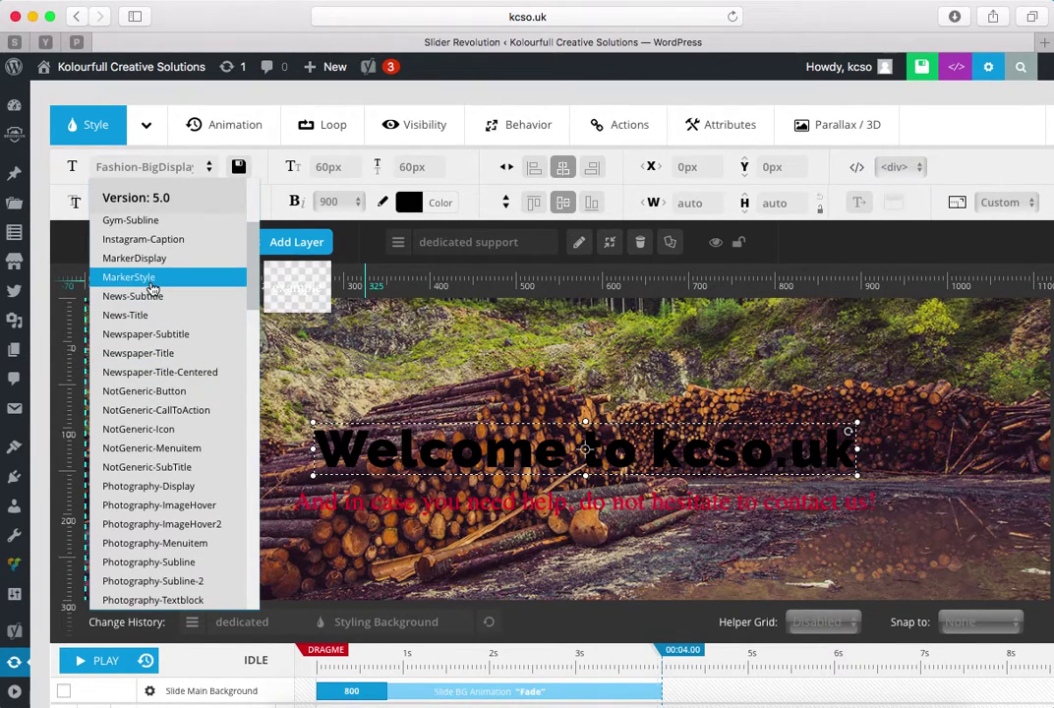
scroll(152, 287, "down", 3)
scroll(153, 287, "down", 8)
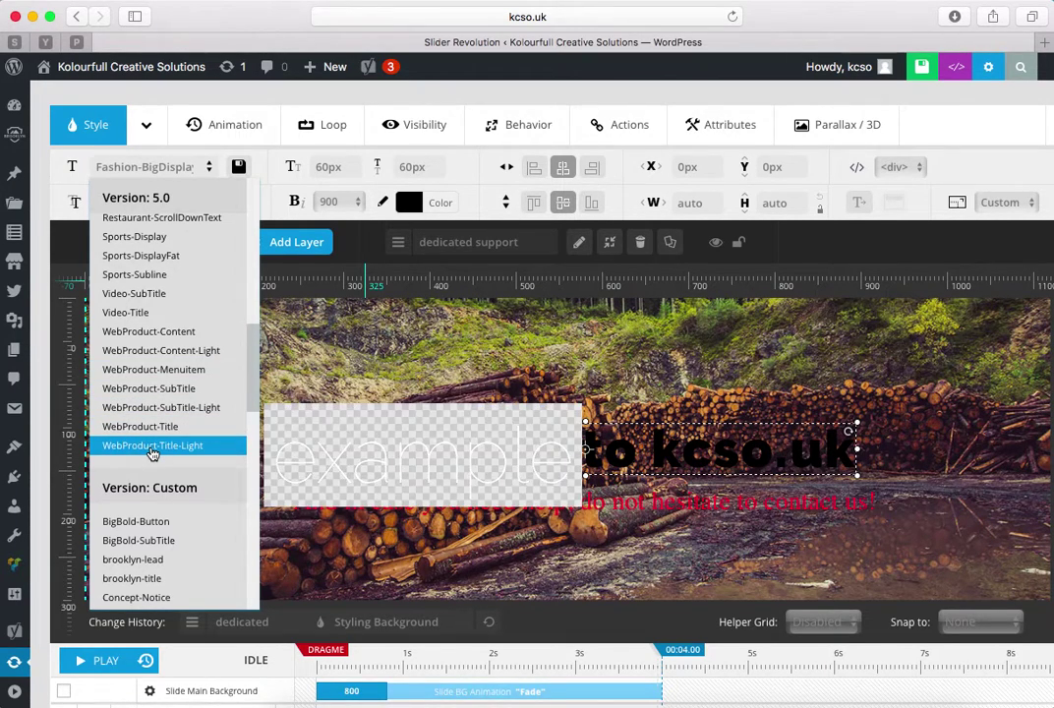
scroll(153, 447, "down", 5)
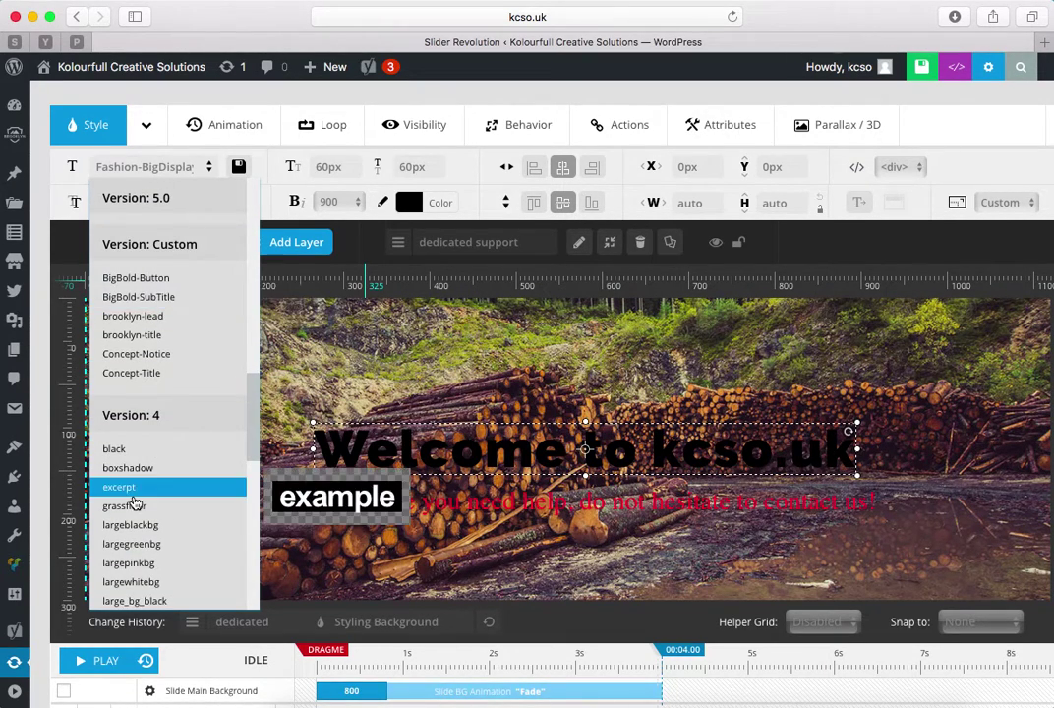
scroll(136, 452, "down", 3)
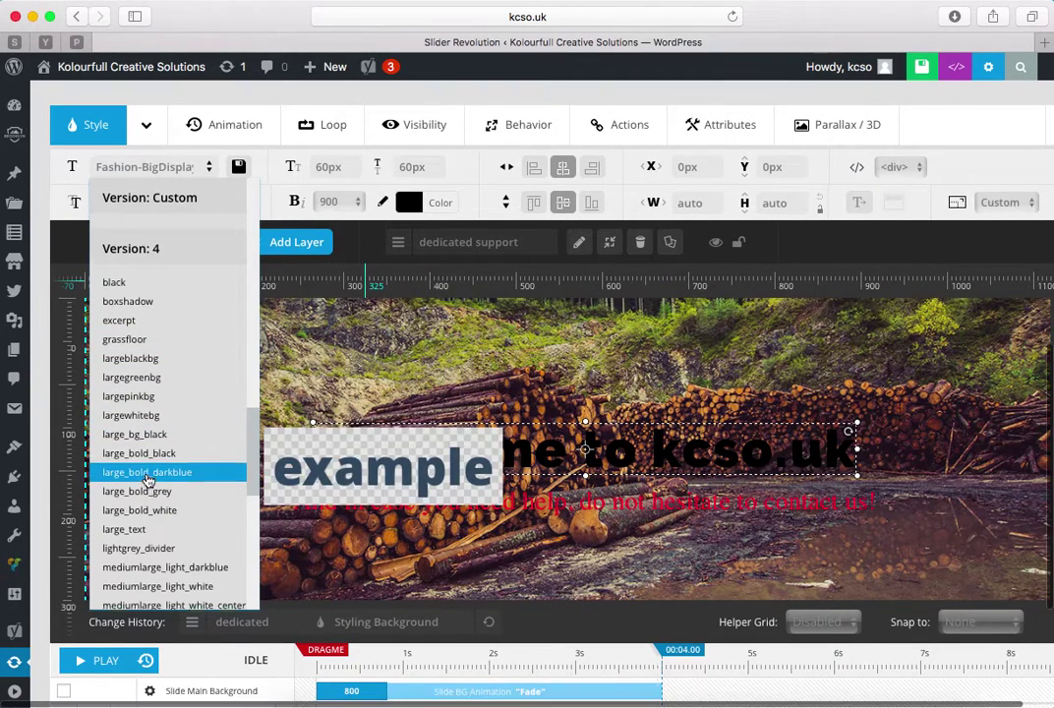
scroll(150, 512, "down", 5)
scroll(151, 509, "down", 2)
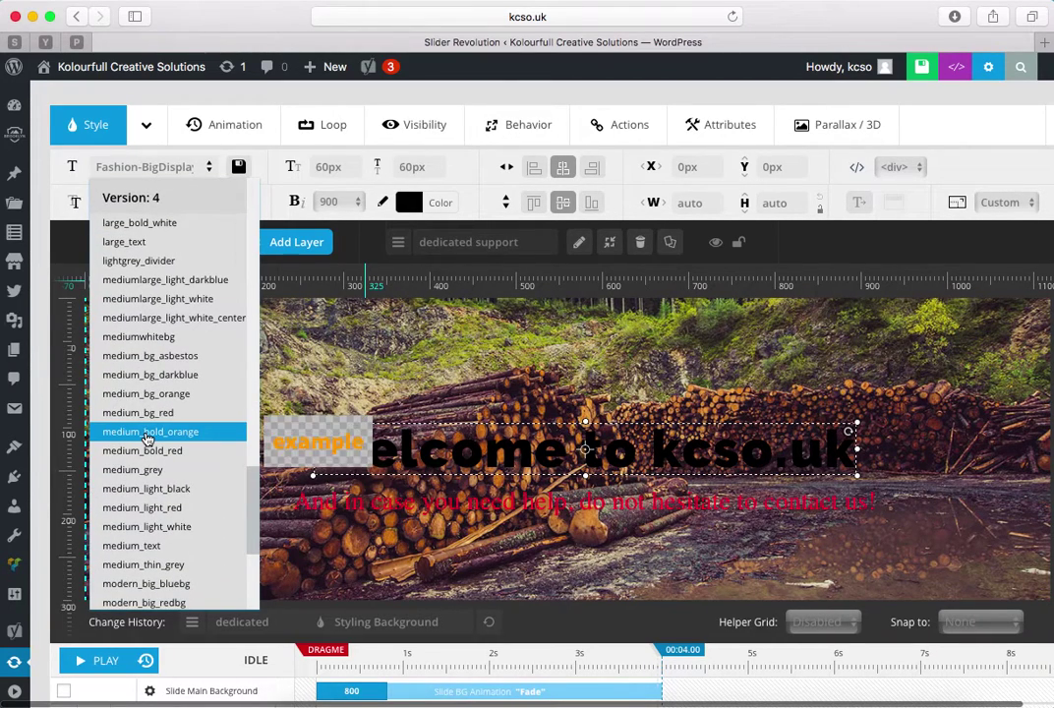
scroll(150, 528, "down", 4)
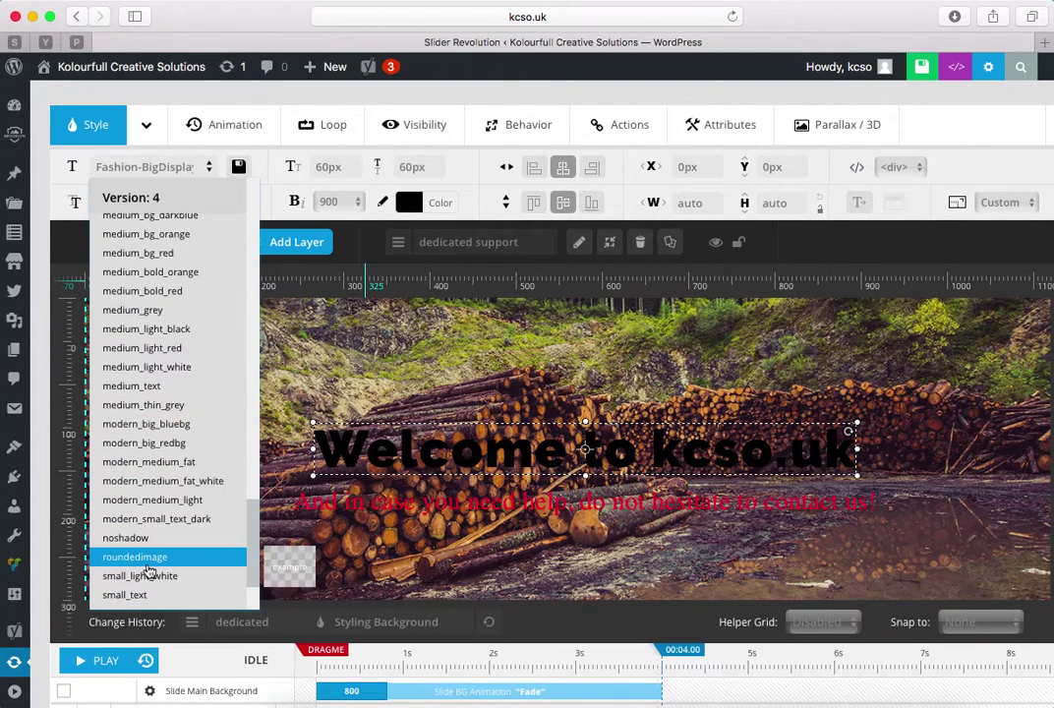
scroll(143, 542, "down", 3)
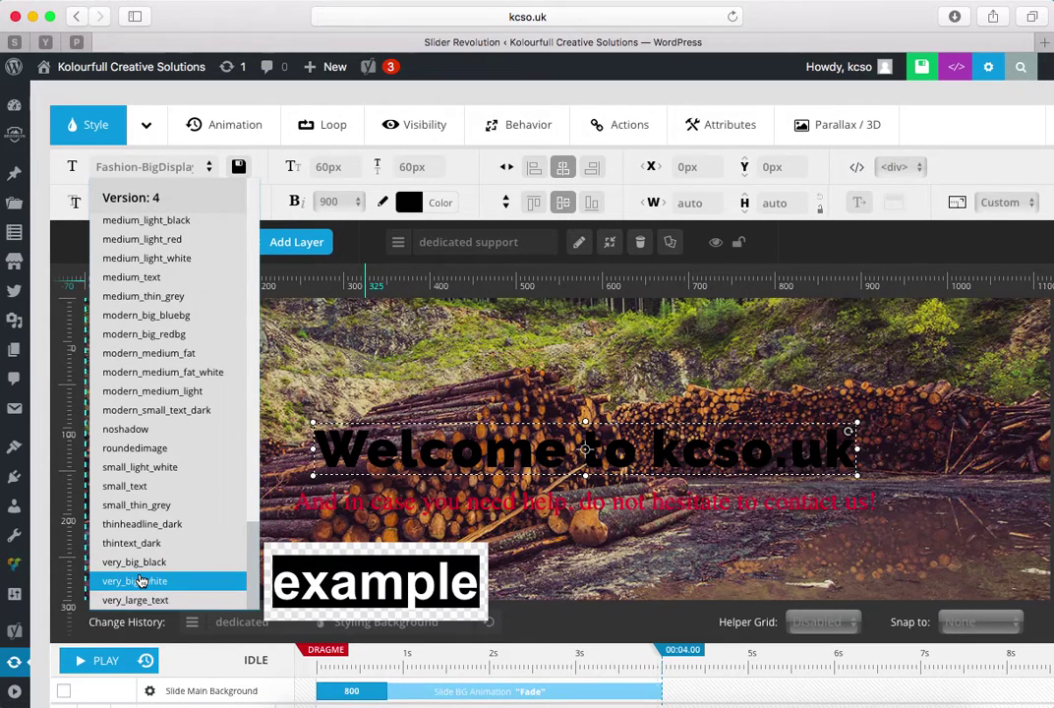
left_click(140, 581)
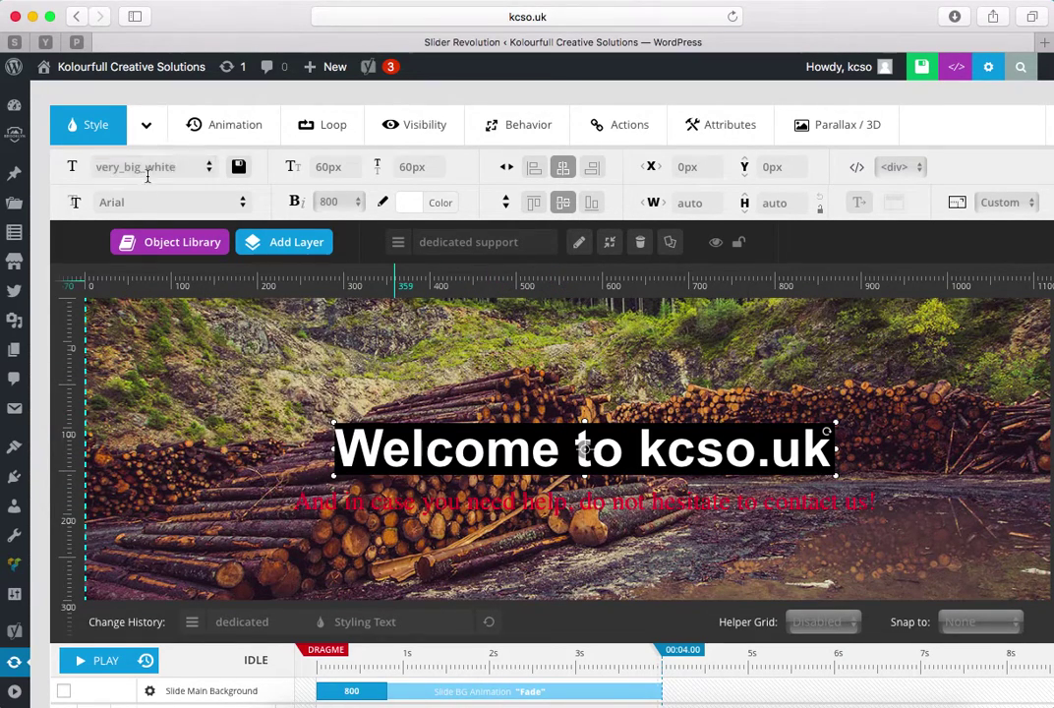
Step: Try Arial, Helvetica, sans-serif for the "Welcome to kcso.uk" heading, and settle on the Google font Bitter
left_click(241, 202)
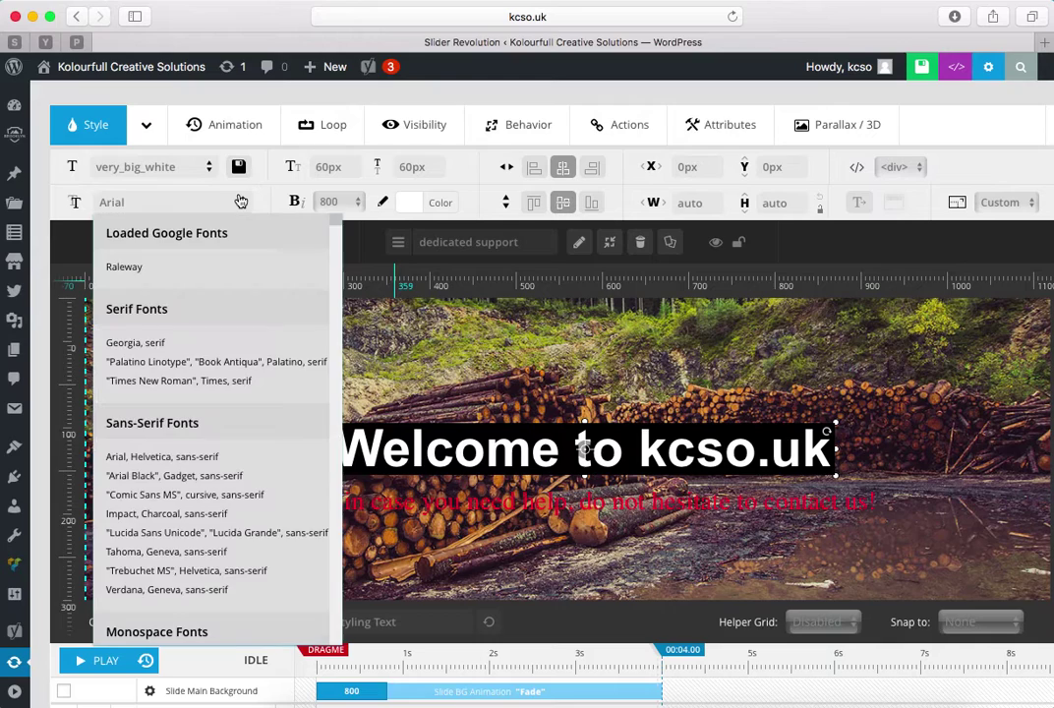
left_click(169, 462)
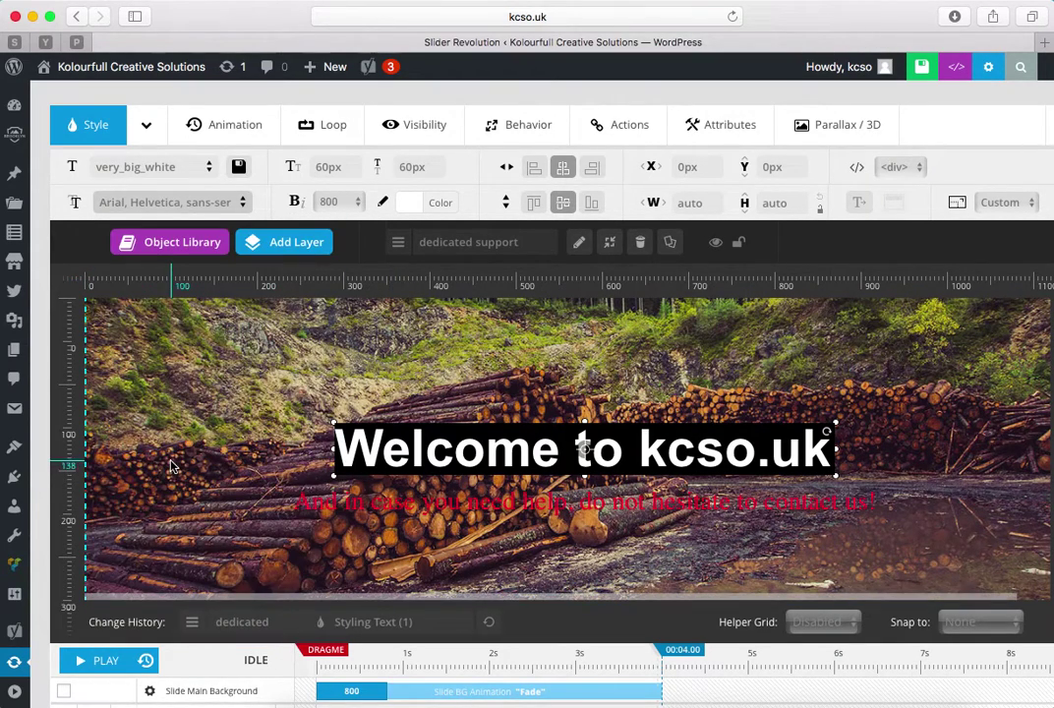
left_click(245, 213)
scroll(167, 543, "down", 3)
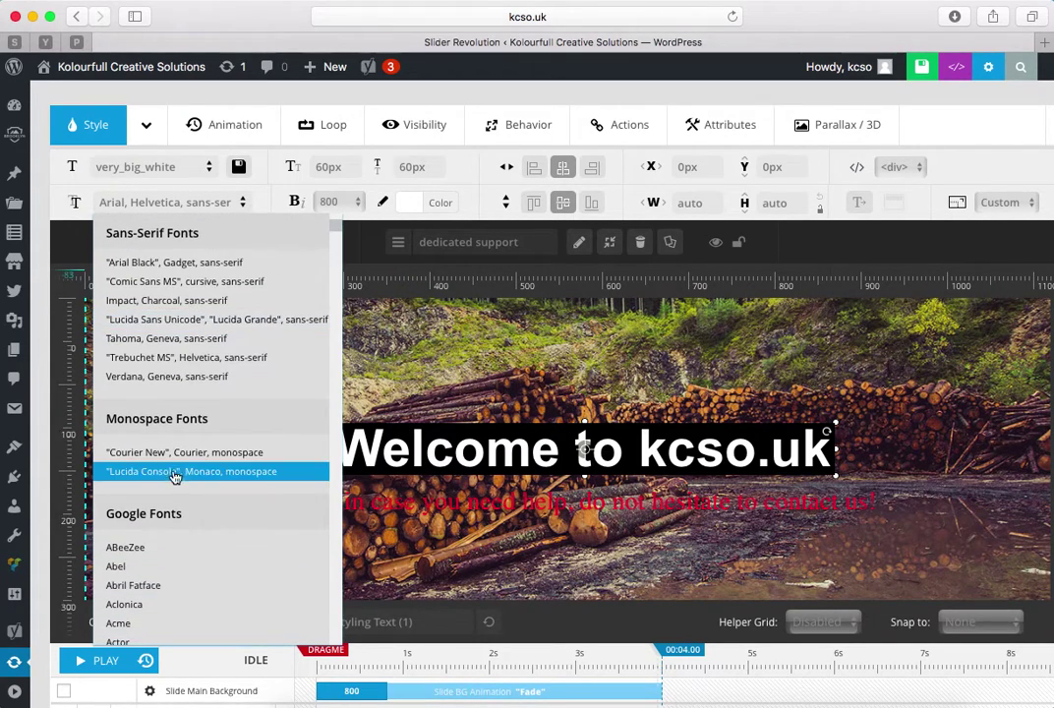
scroll(180, 629, "down", 10)
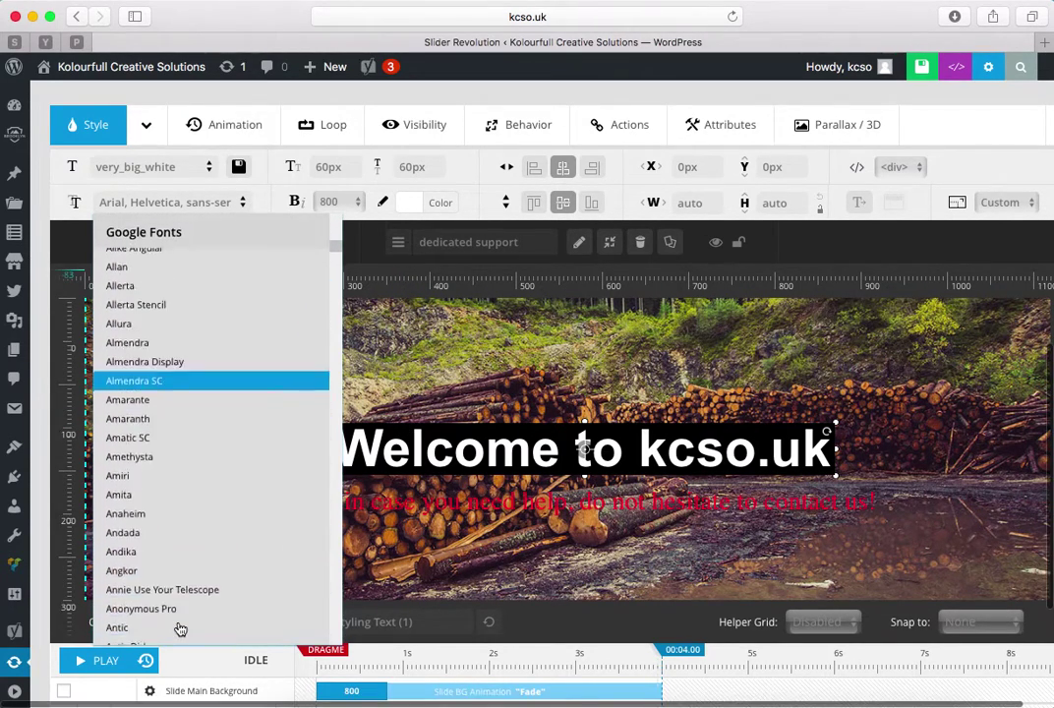
scroll(180, 629, "down", 5)
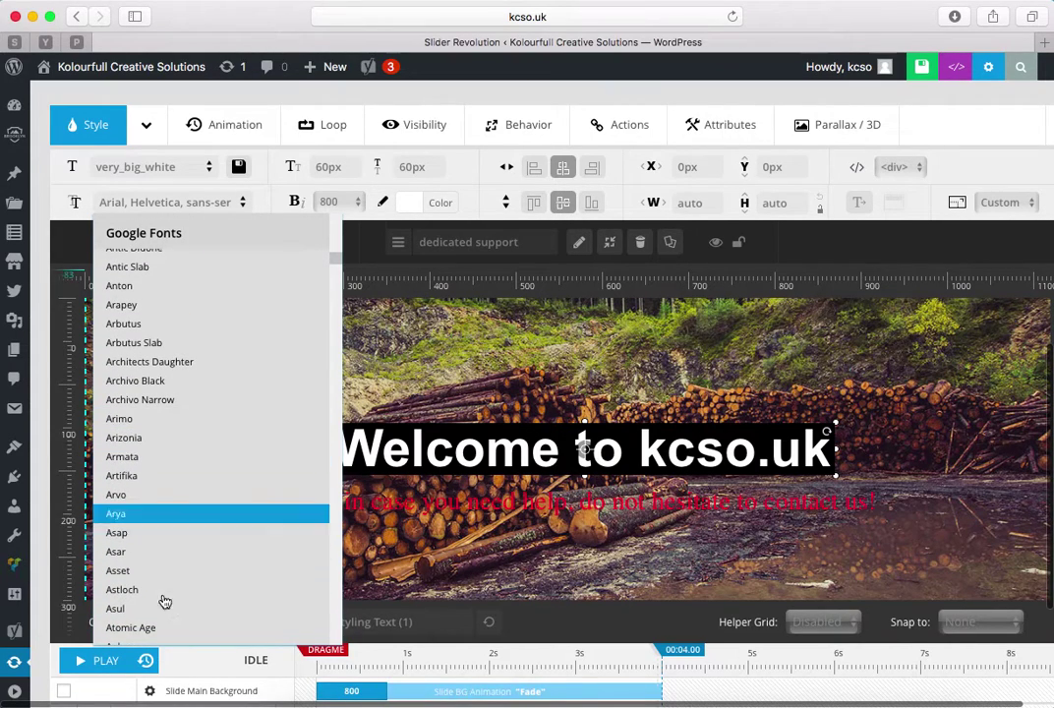
scroll(178, 656, "down", 1)
scroll(196, 511, "down", 5)
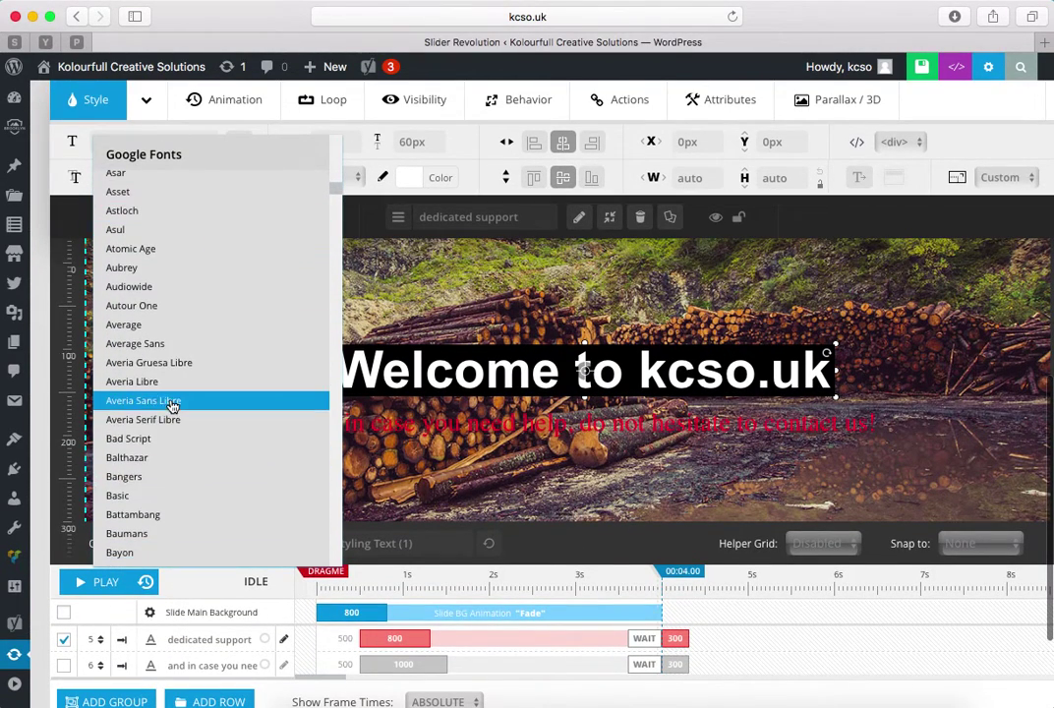
scroll(182, 506, "down", 5)
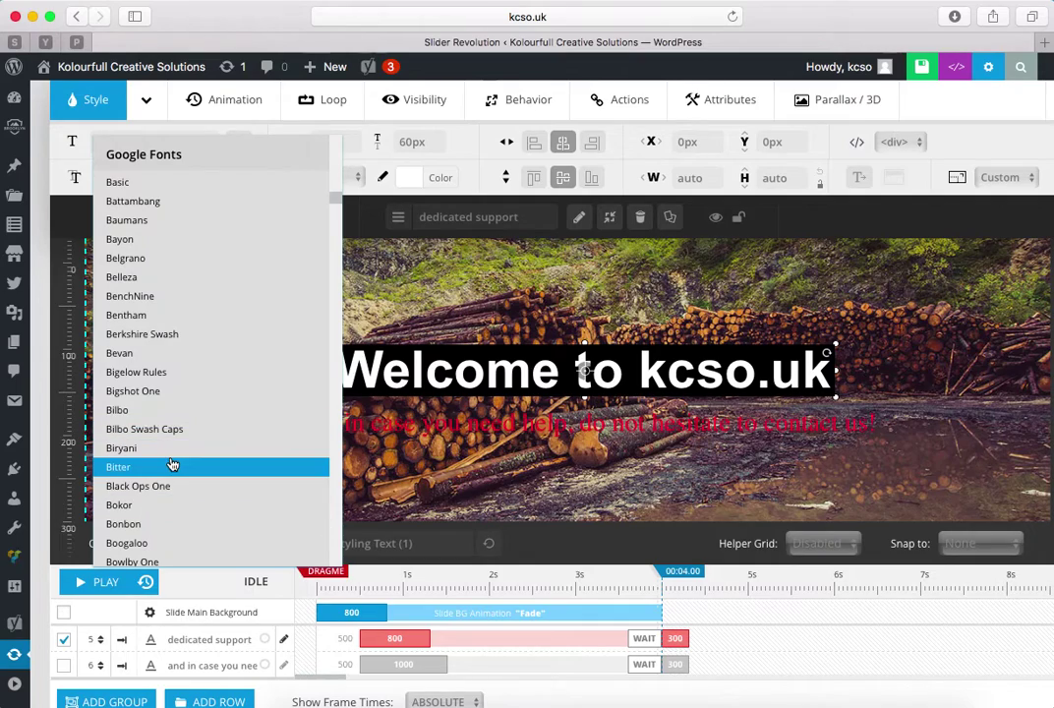
left_click(172, 464)
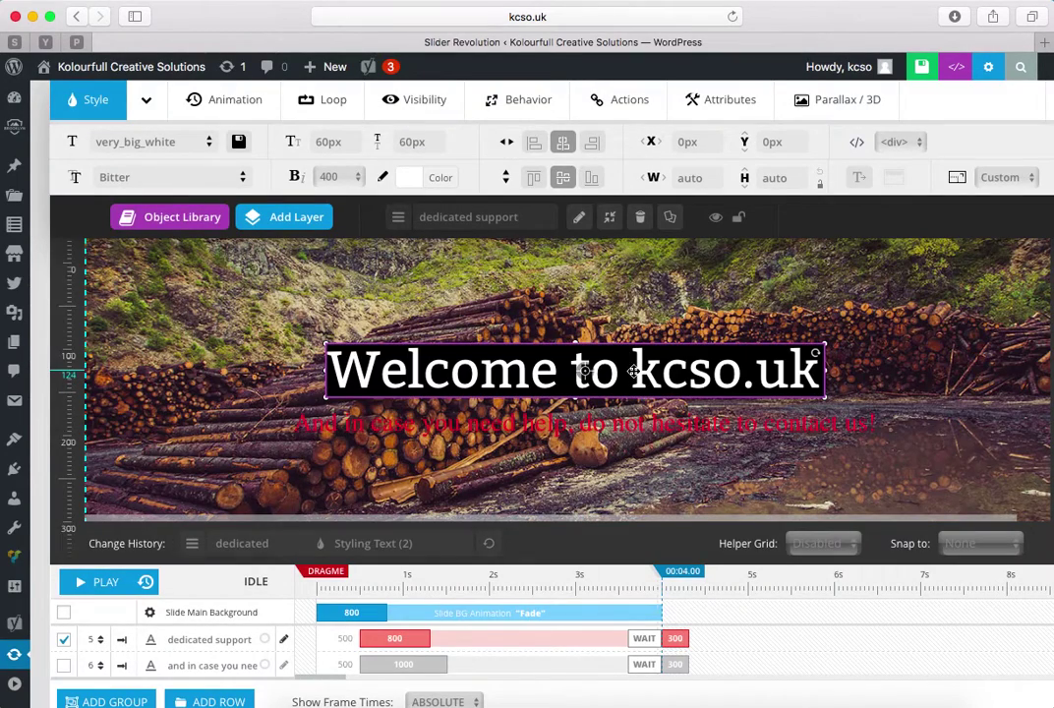
Step: Set the "Welcome to kcso.uk" heading's line height to 80px and its font weight to 700
left_click(480, 423)
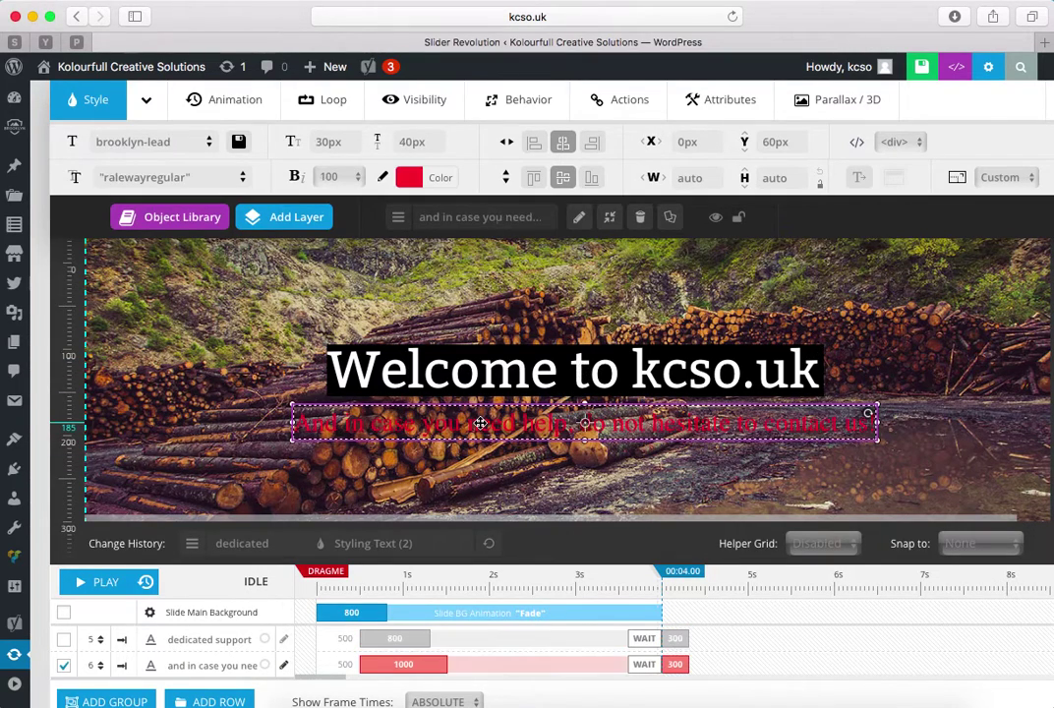
left_click(433, 370)
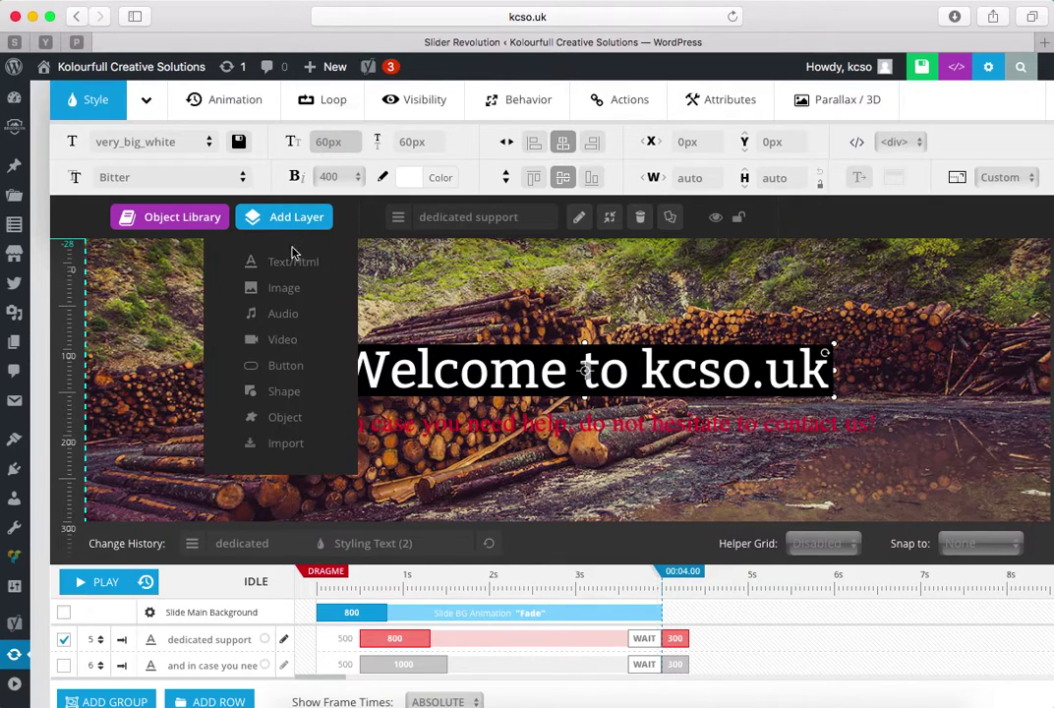
scroll(295, 256, "up", 3)
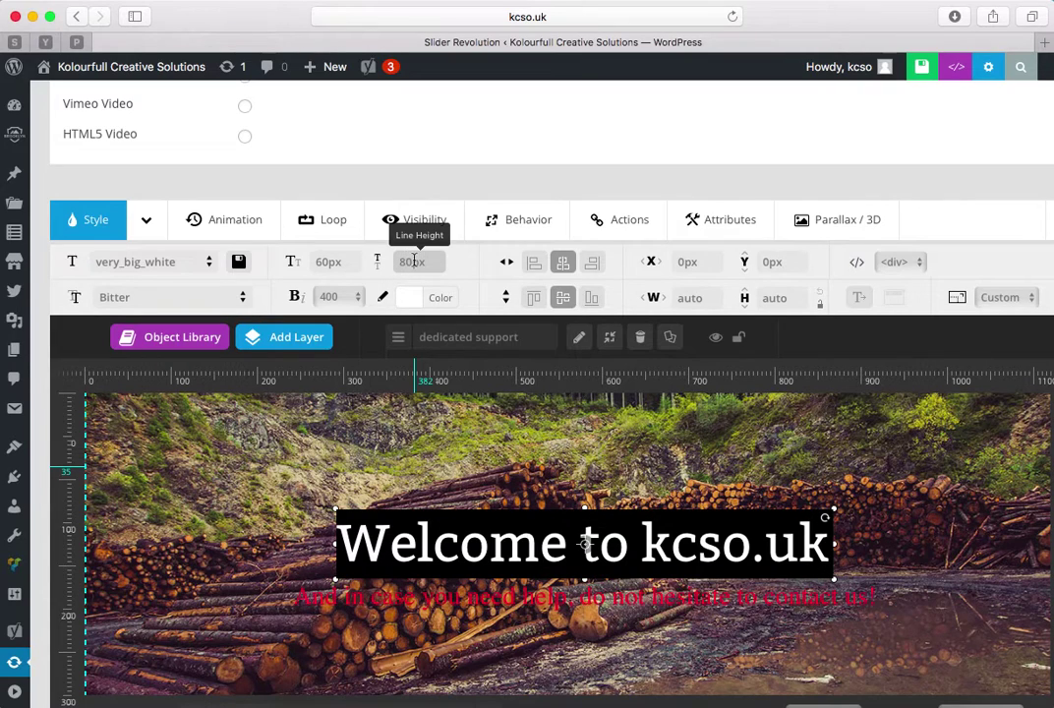
left_click(436, 528)
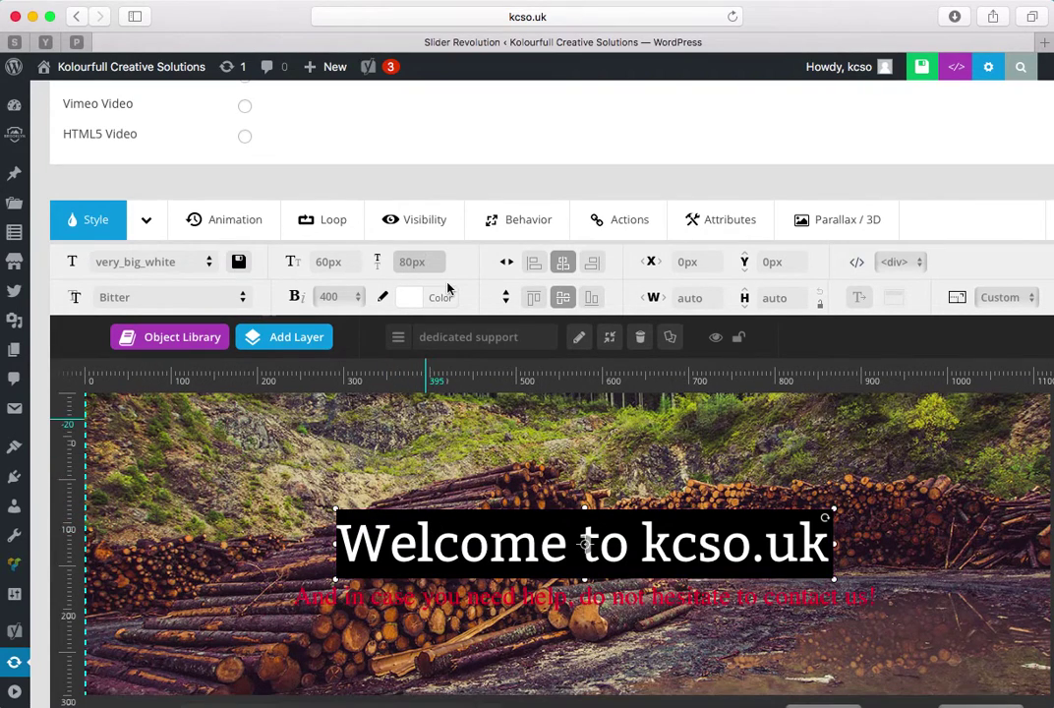
left_click(351, 297)
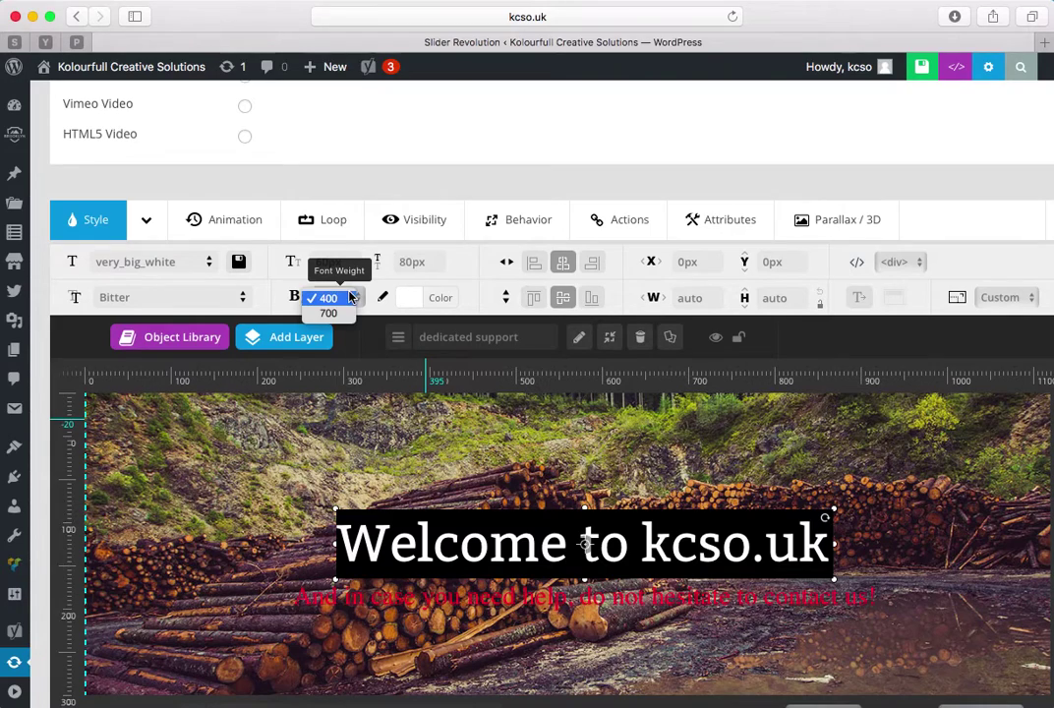
left_click(331, 314)
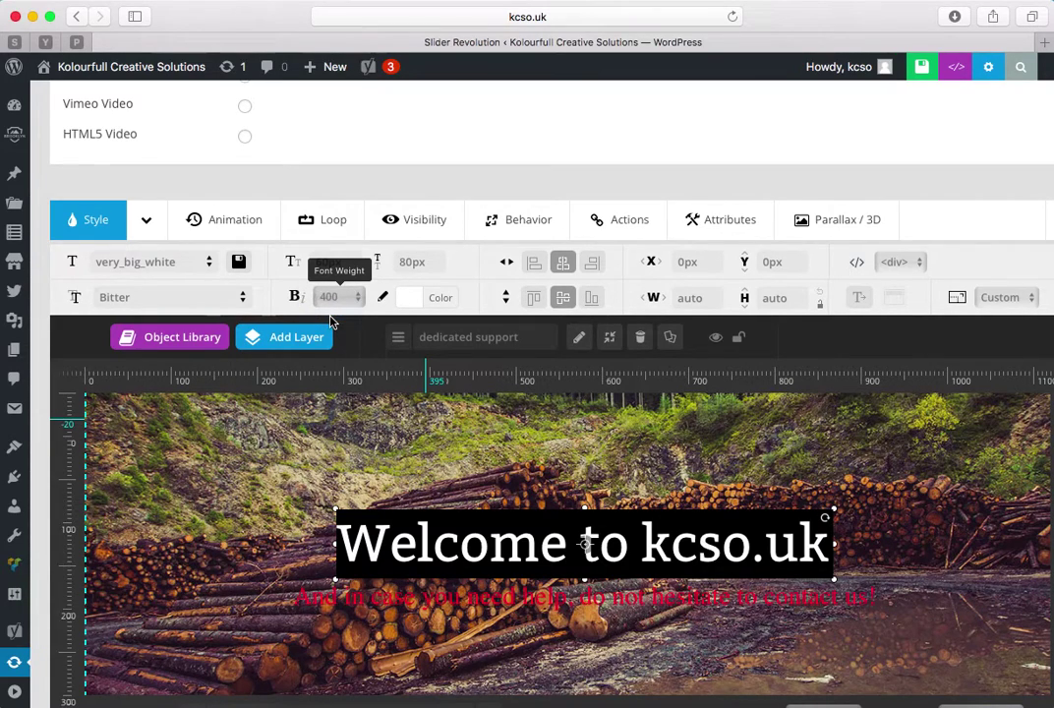
Step: Try several font colors on the heading and settle on yellow, #f7d200
left_click(417, 303)
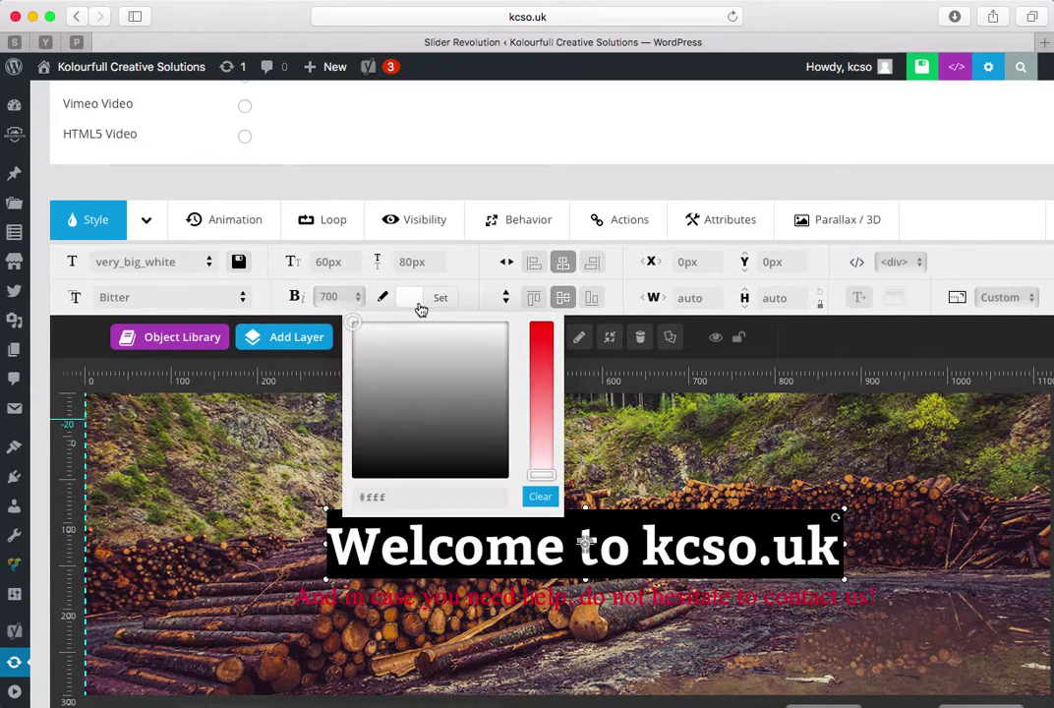
left_click(480, 343)
left_click(547, 332)
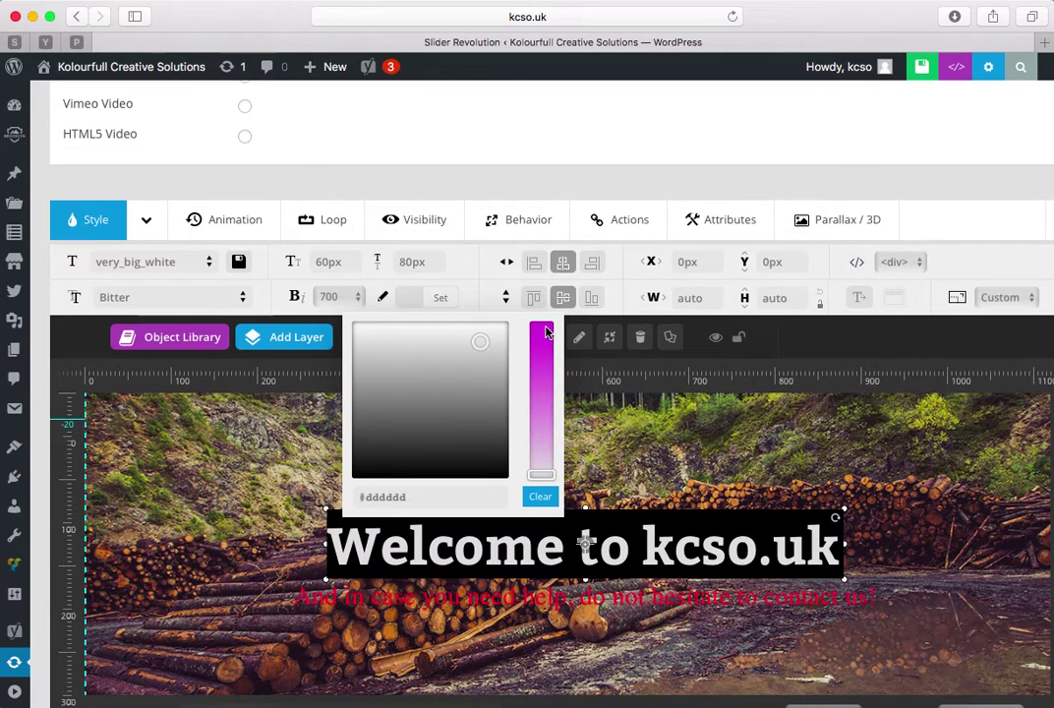
left_click(541, 373)
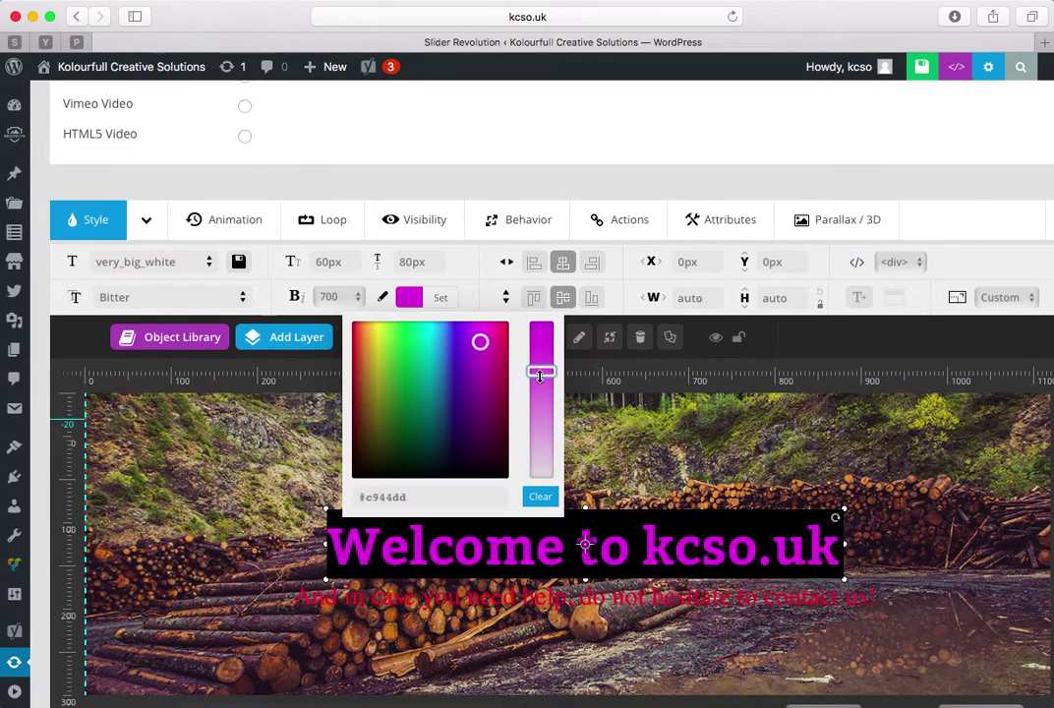
mouse_move(539, 367)
left_mouse_down()
mouse_move(518, 316)
mouse_move(536, 338)
mouse_move(430, 346)
mouse_move(421, 414)
mouse_move(403, 444)
mouse_move(361, 474)
left_mouse_up()
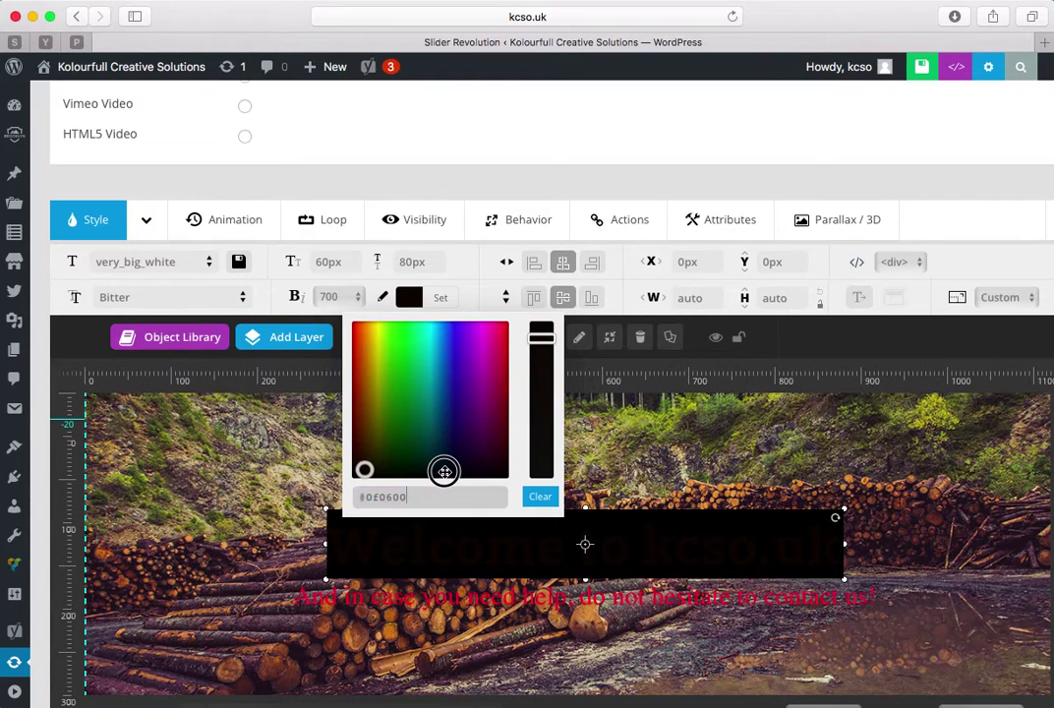
mouse_move(444, 468)
left_mouse_down()
mouse_move(407, 346)
mouse_move(373, 331)
left_mouse_up()
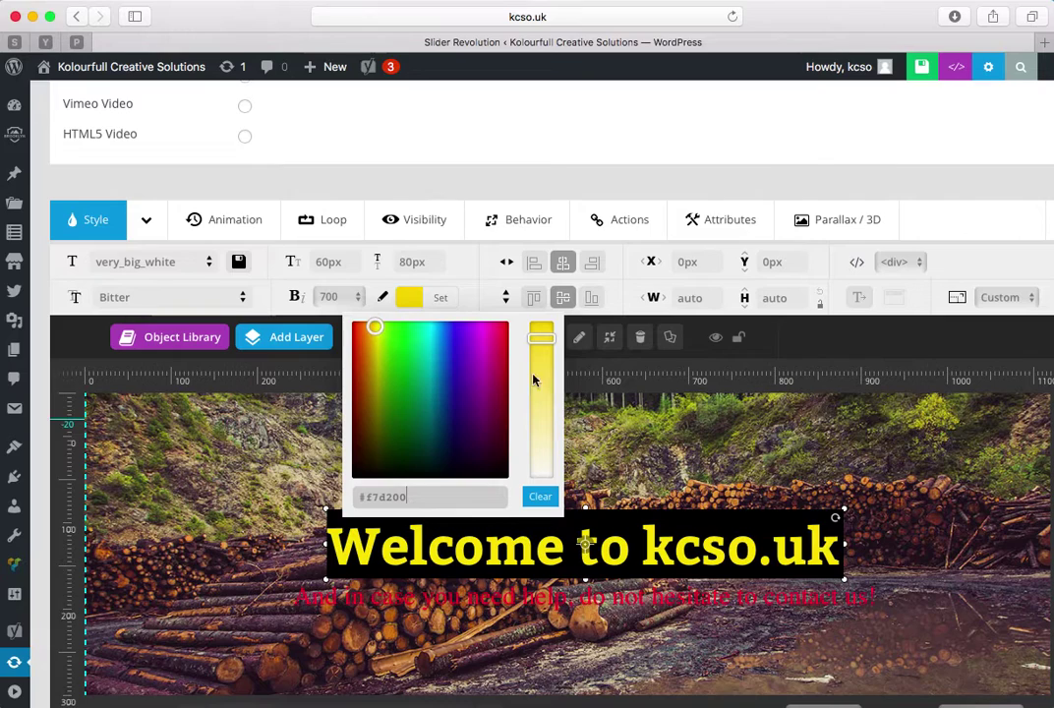
left_click(629, 463)
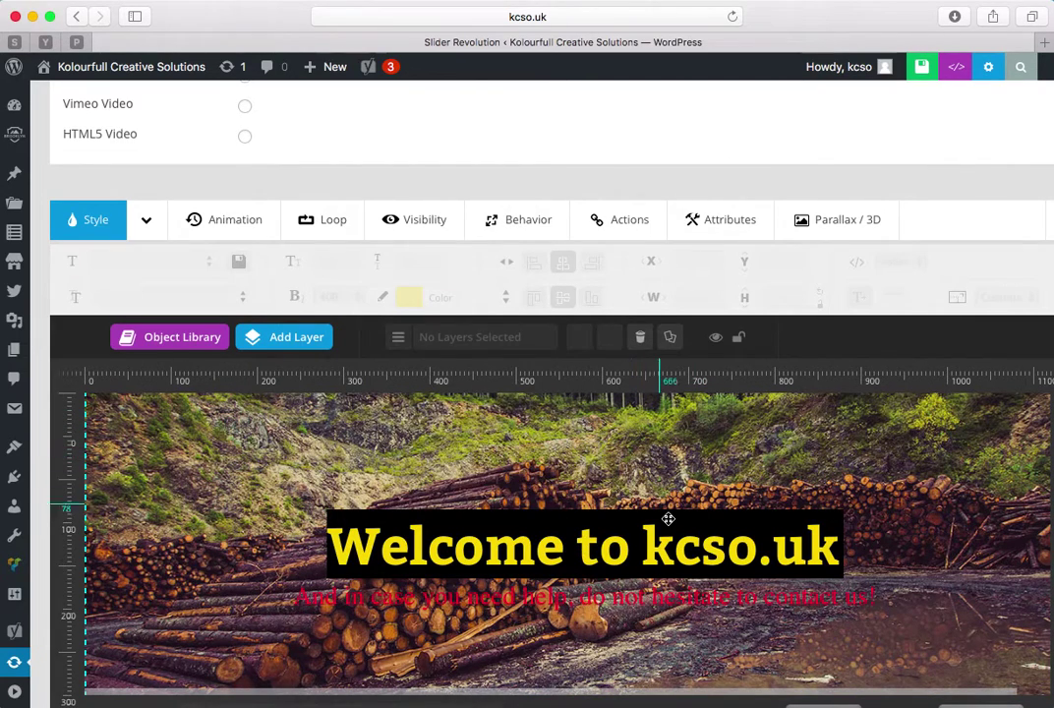
Step: Try left and right horizontal alignment on the heading layer, and return it to center alignment
scroll(667, 518, "down", 3)
left_click(560, 414)
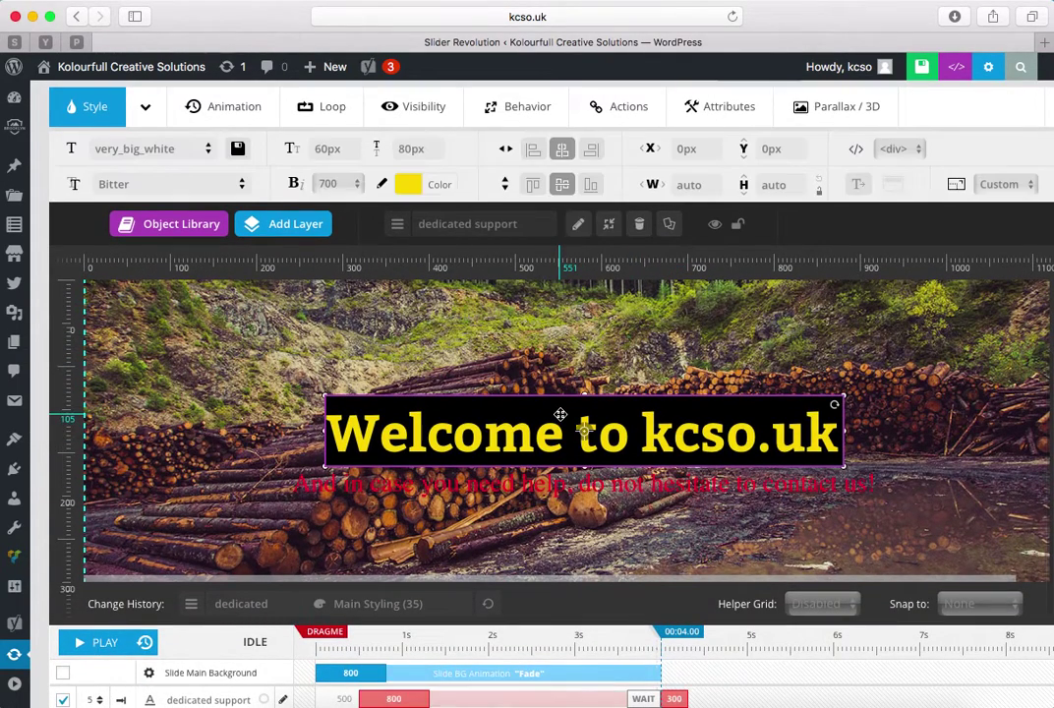
left_click(531, 151)
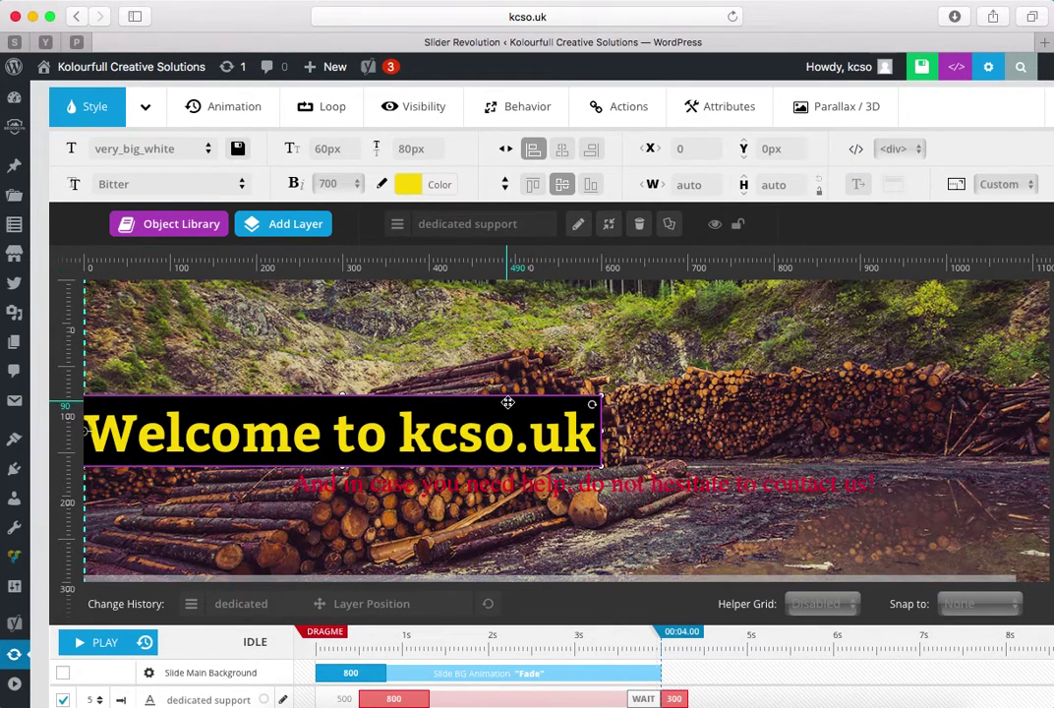
left_click(591, 152)
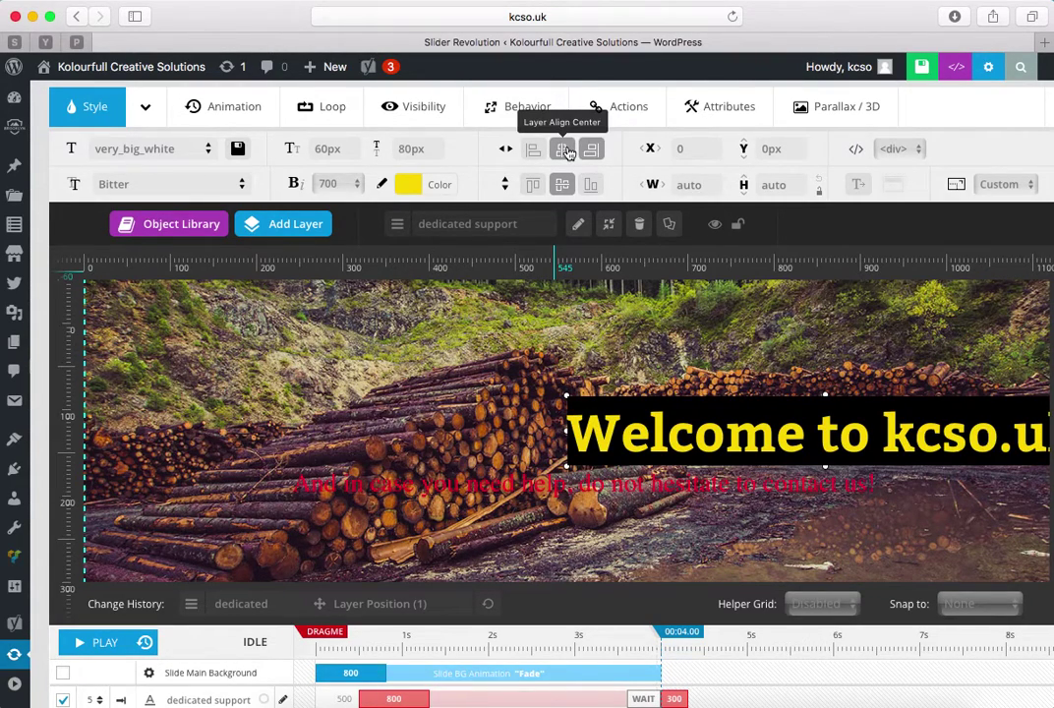
left_click(565, 150)
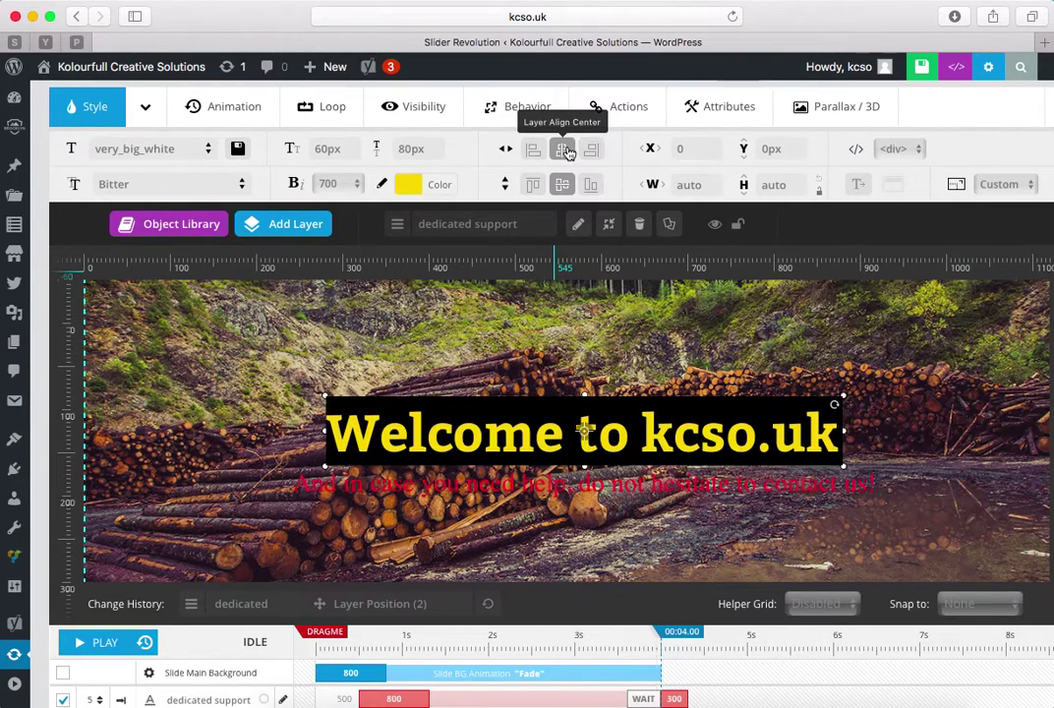
Step: Try top and bottom vertical alignment on the heading layer, and return it to the vertical middle
left_click(534, 186)
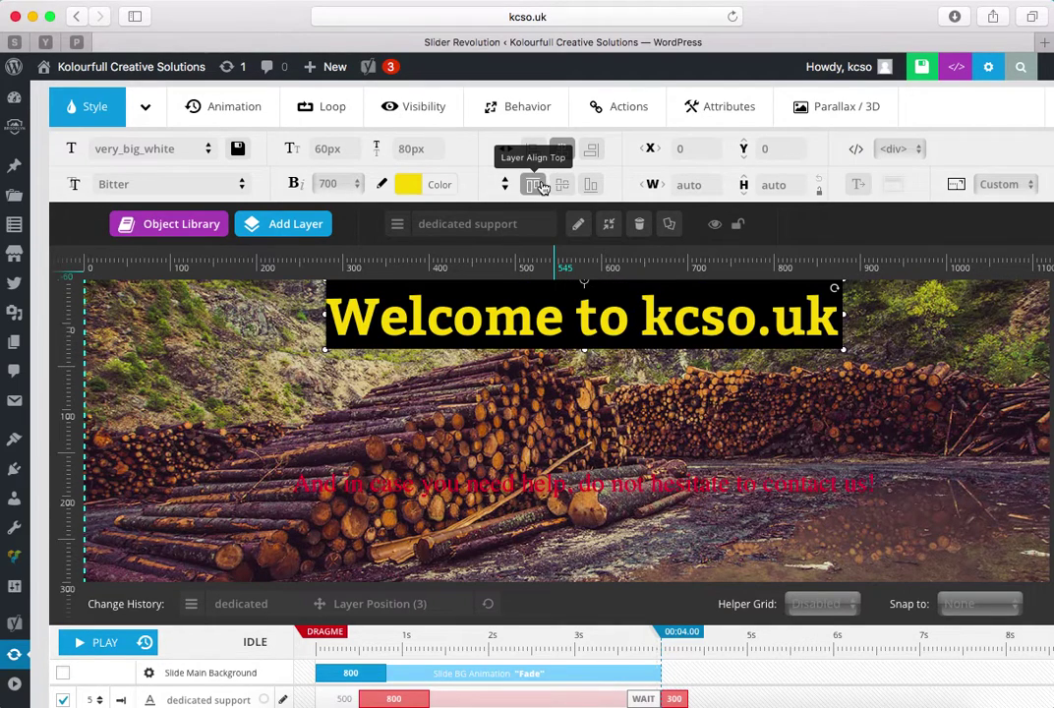
left_click(563, 187)
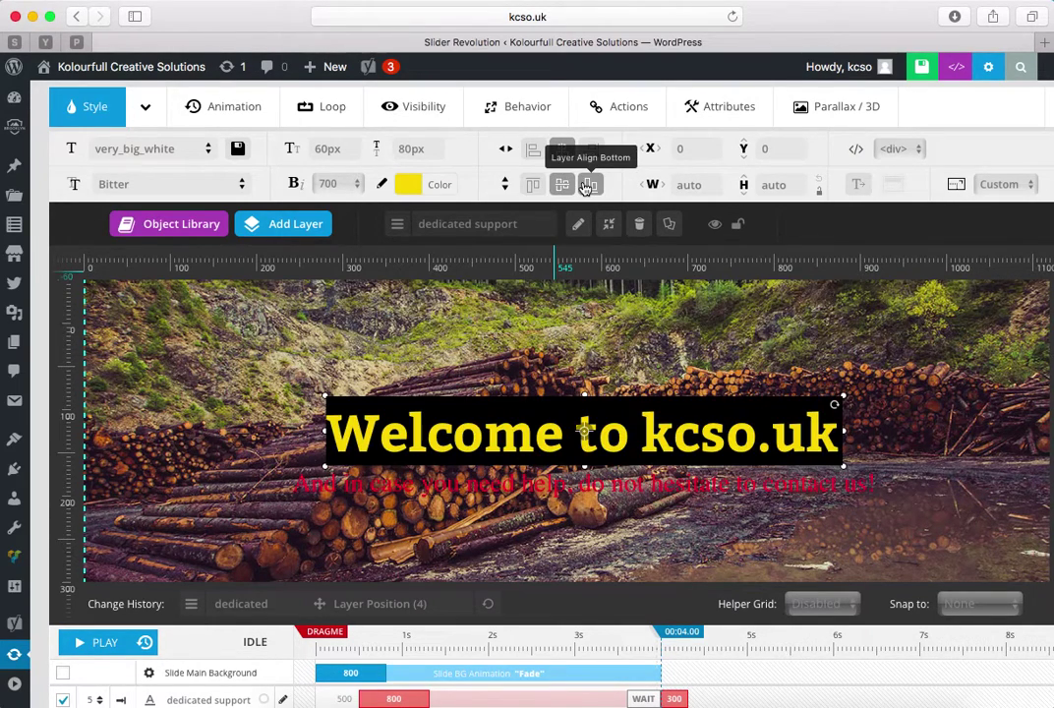
left_click(587, 187)
left_click(563, 186)
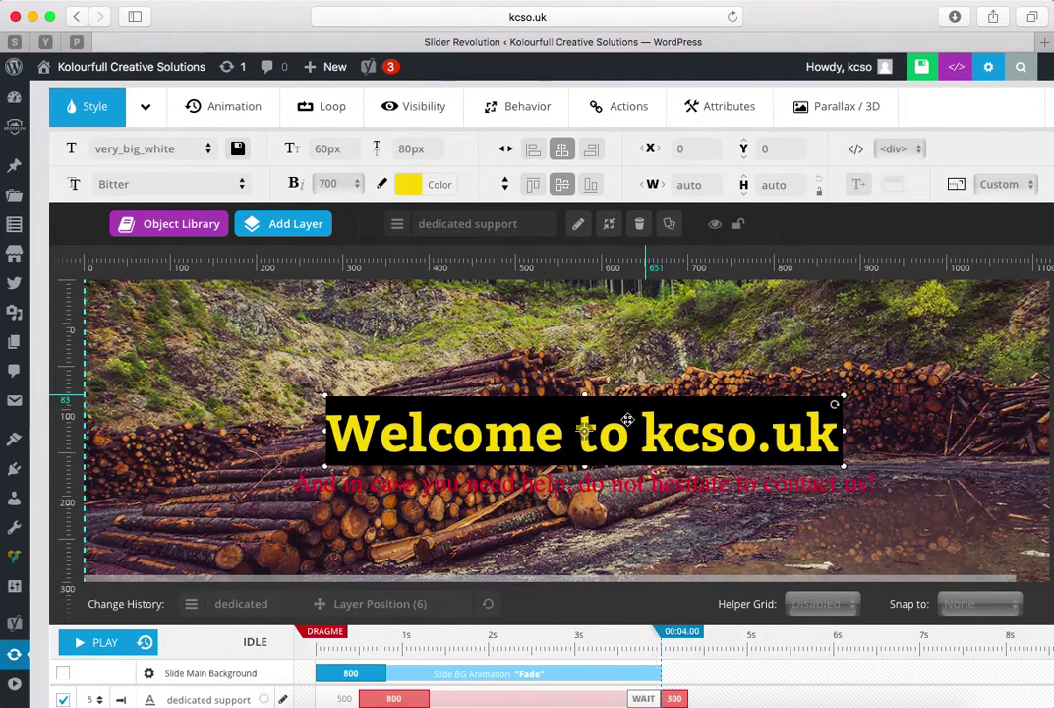
Step: Move the "And in case you need help" text layer down to a Y offset of about 82px
scroll(627, 419, "down", 3)
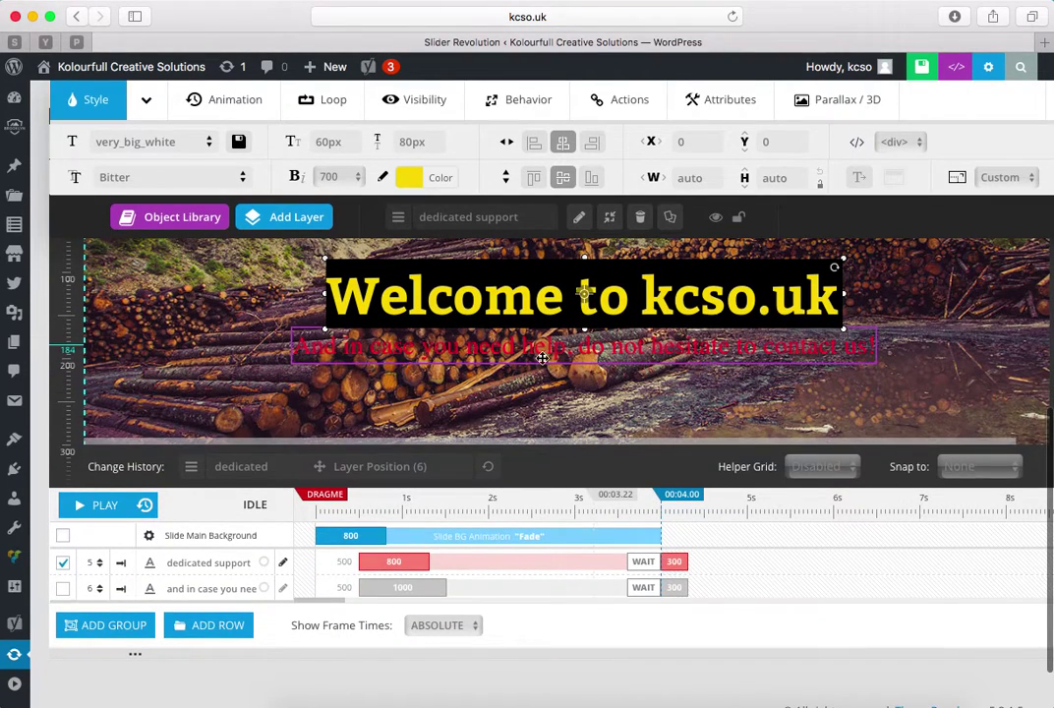
left_click(542, 358)
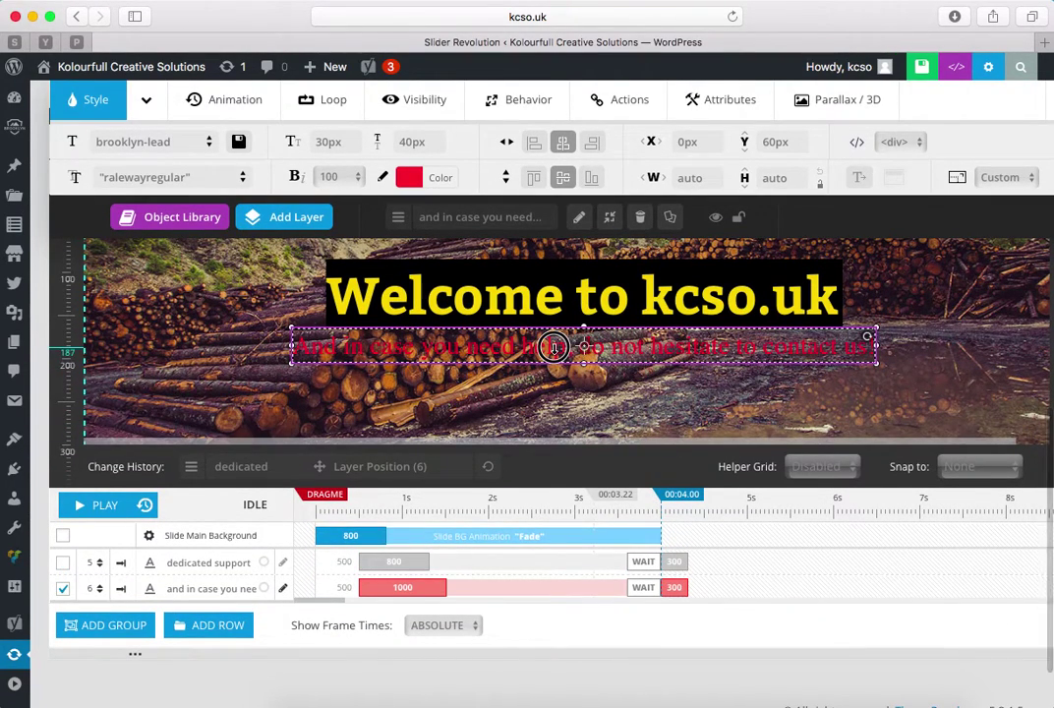
left_click_drag(554, 346, 552, 366)
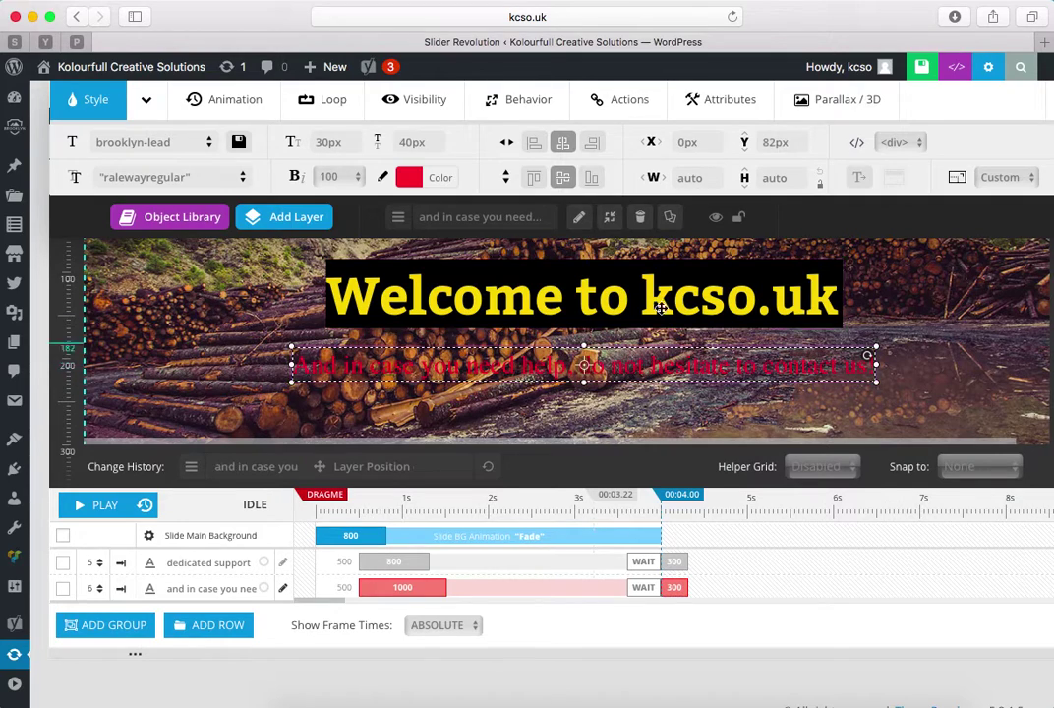
Step: Change the font color of the "And in case you need help" text layer to white, #ffffff
left_click(409, 178)
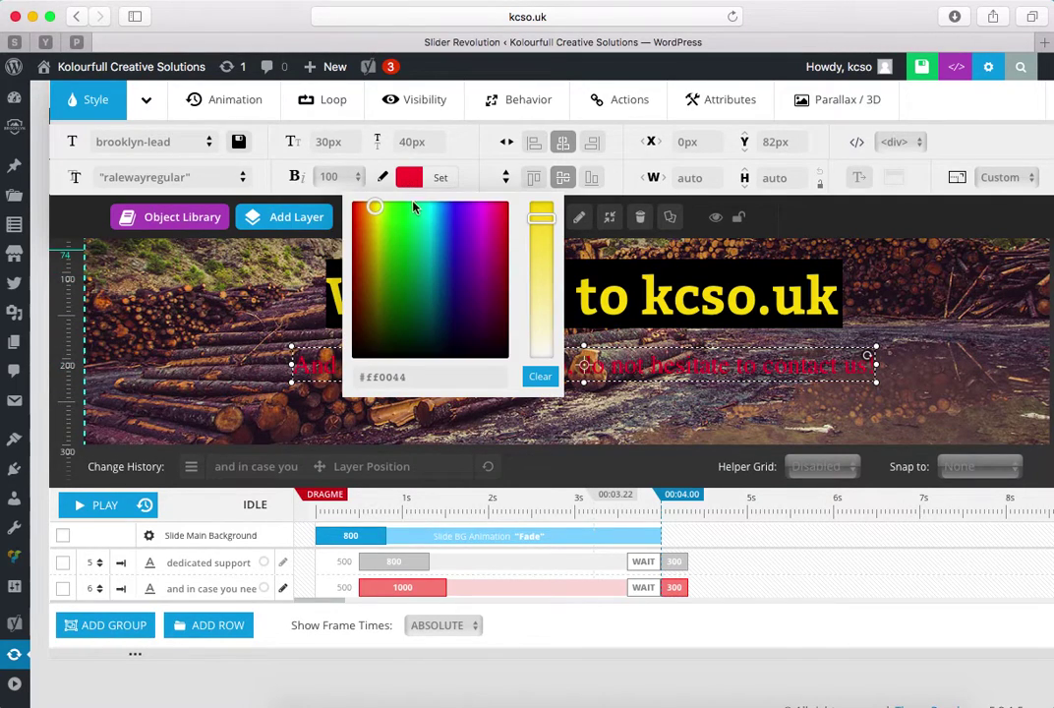
left_click_drag(545, 217, 539, 346)
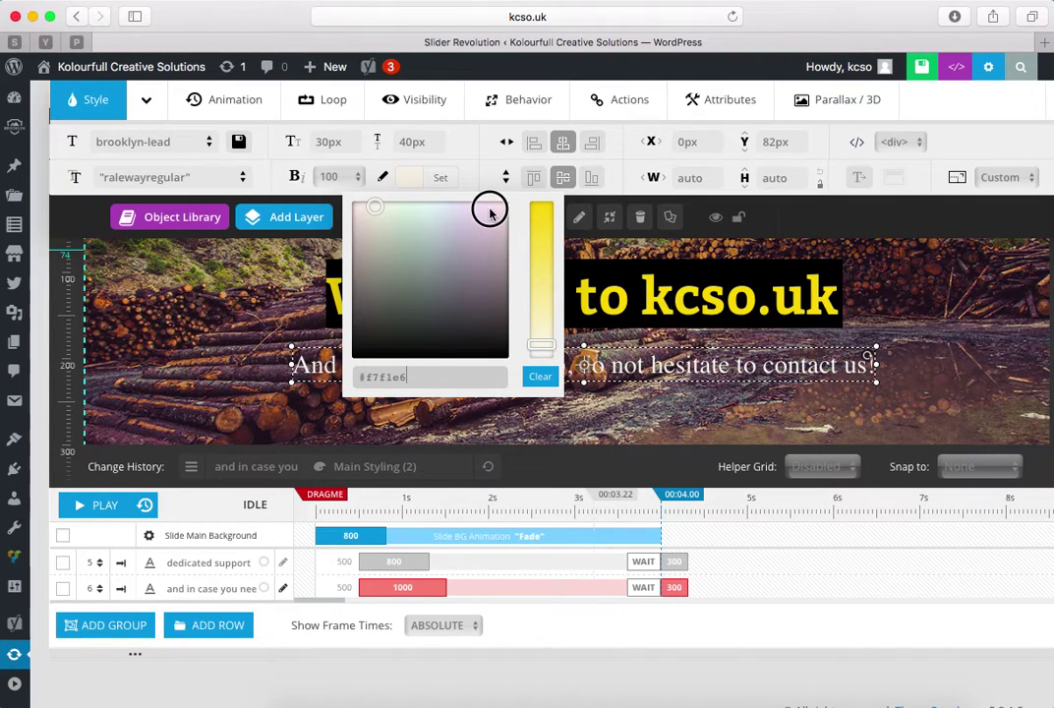
left_click_drag(489, 208, 350, 199)
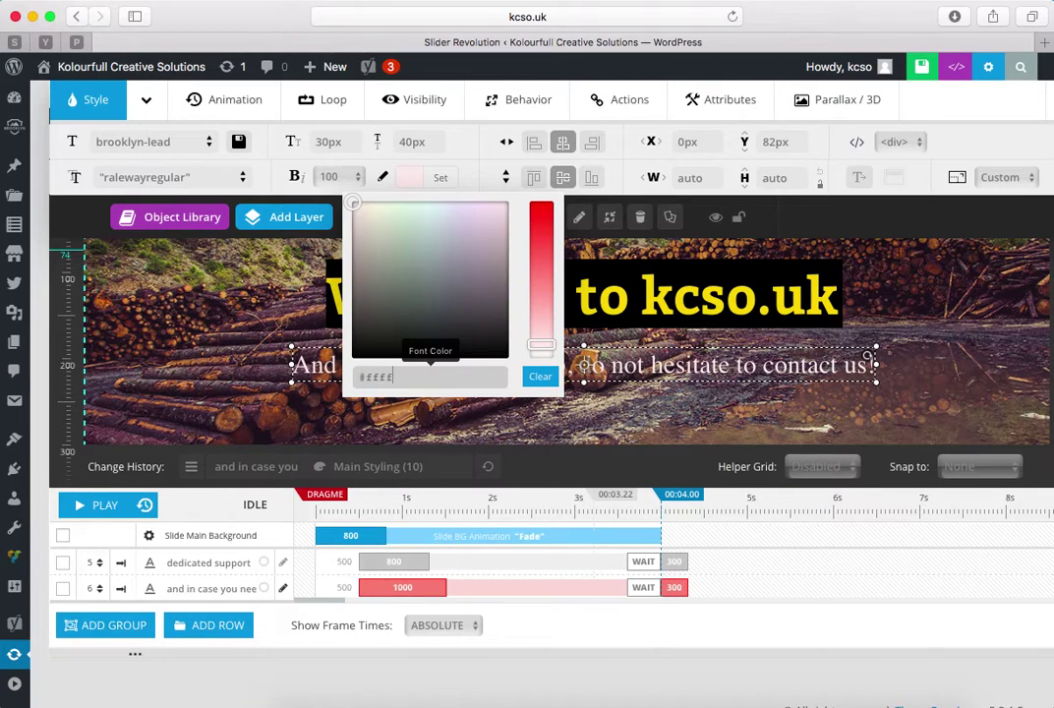
key("Return")
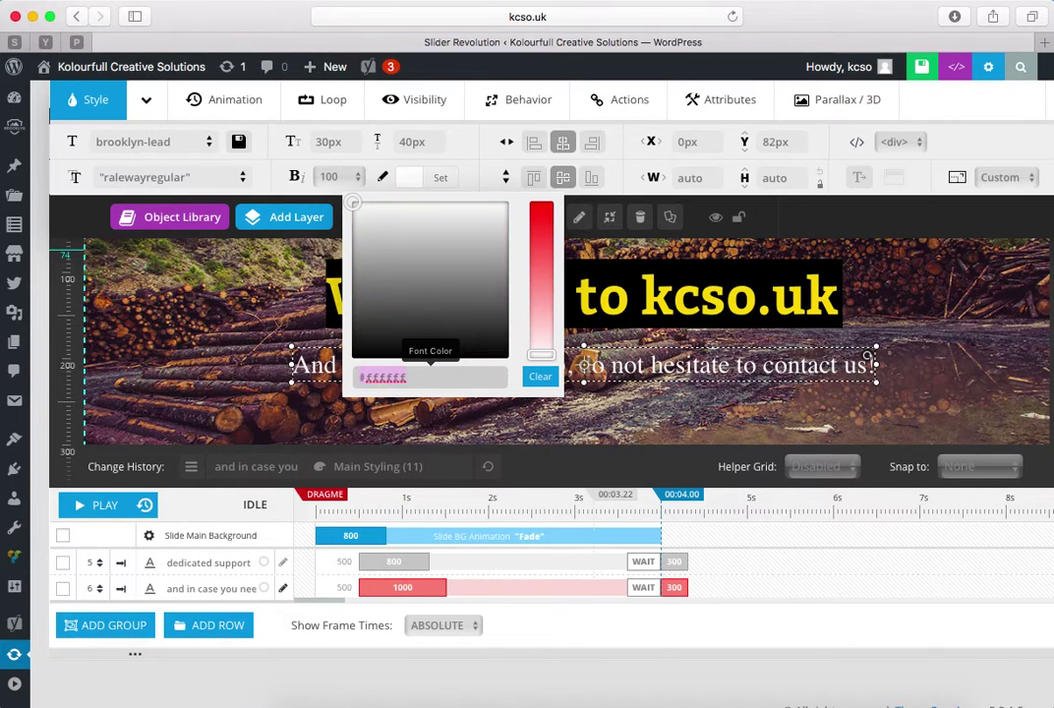
left_click(544, 406)
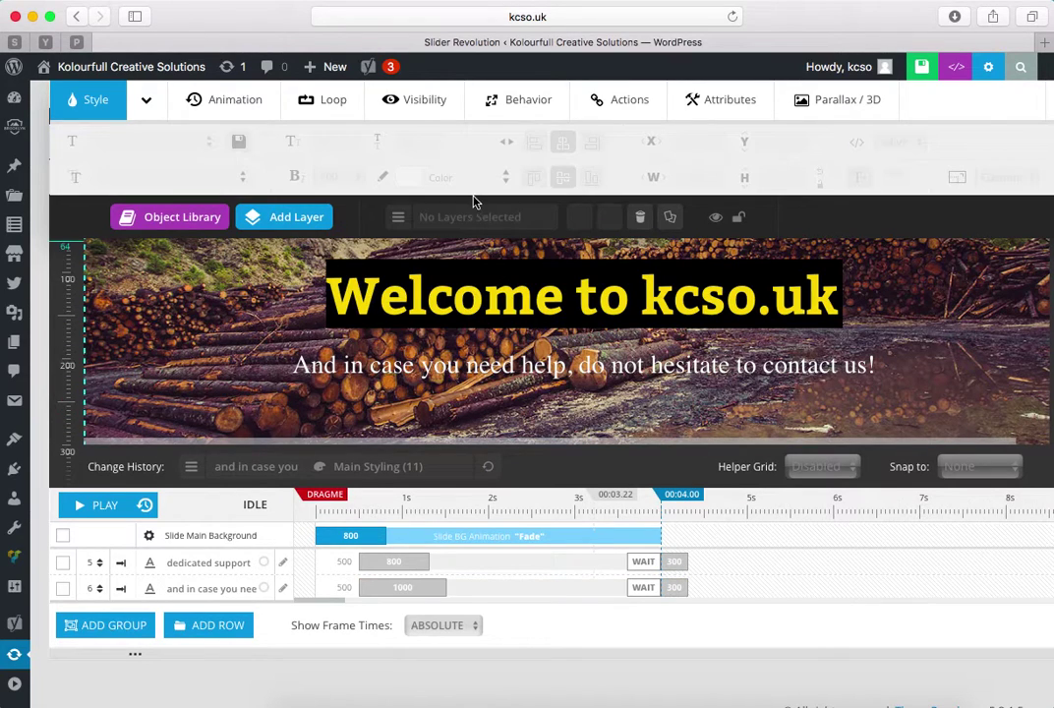
Step: Apply the Furniture-Title style preset to the "And in case you need help" text layer
left_click(441, 363)
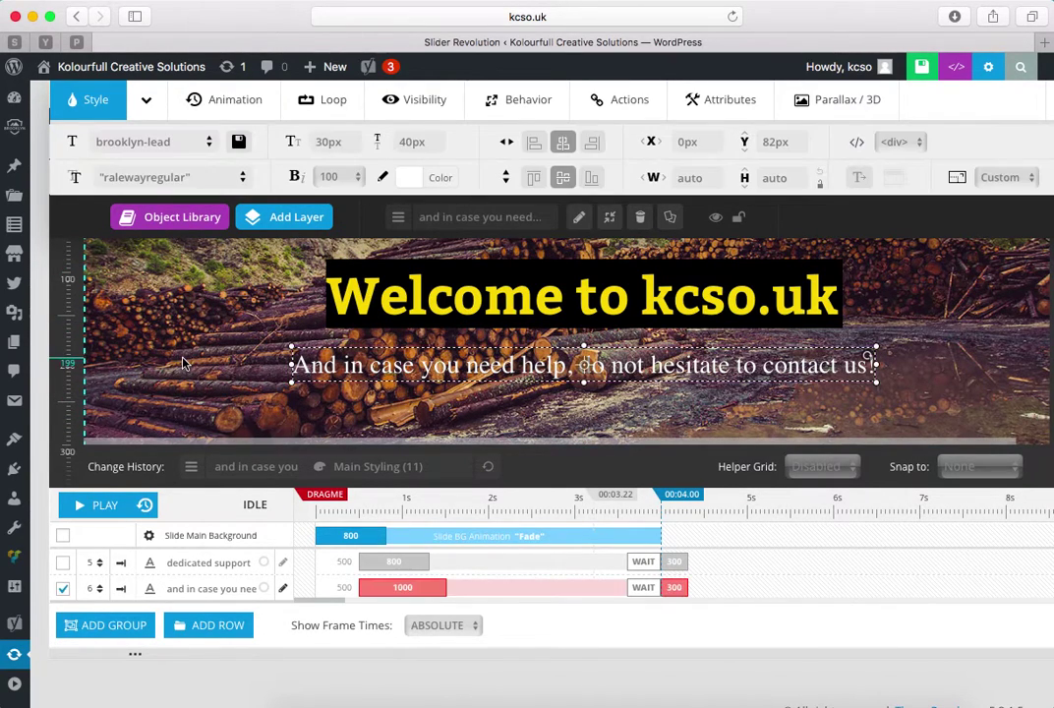
left_click(210, 152)
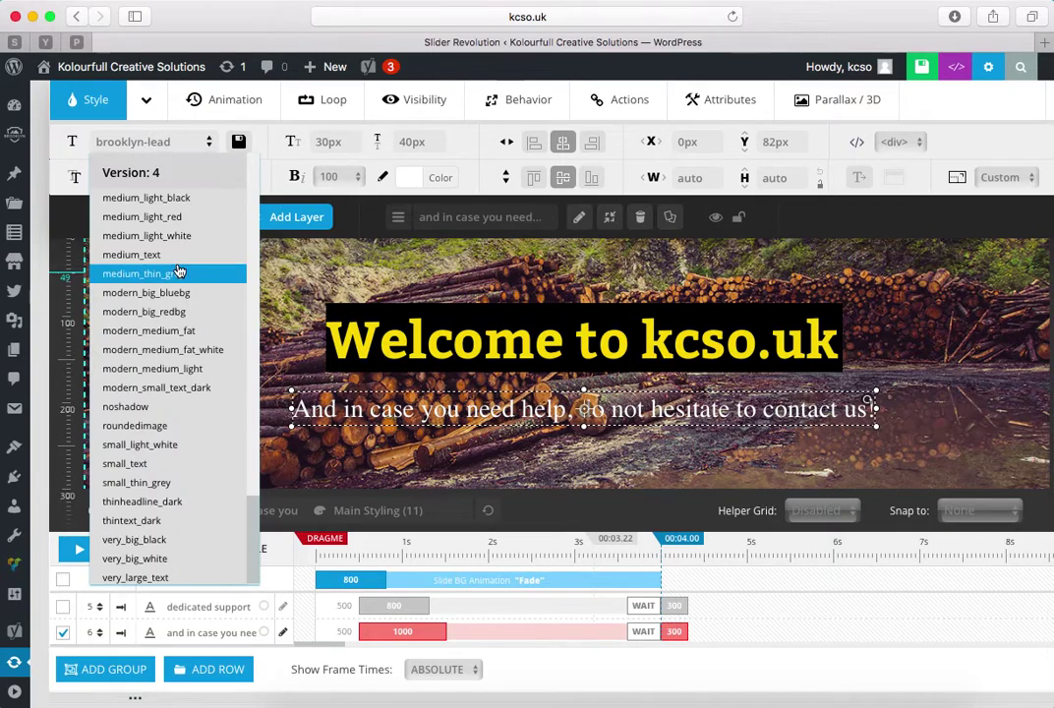
scroll(176, 270, "down", 10)
scroll(176, 270, "up", 3)
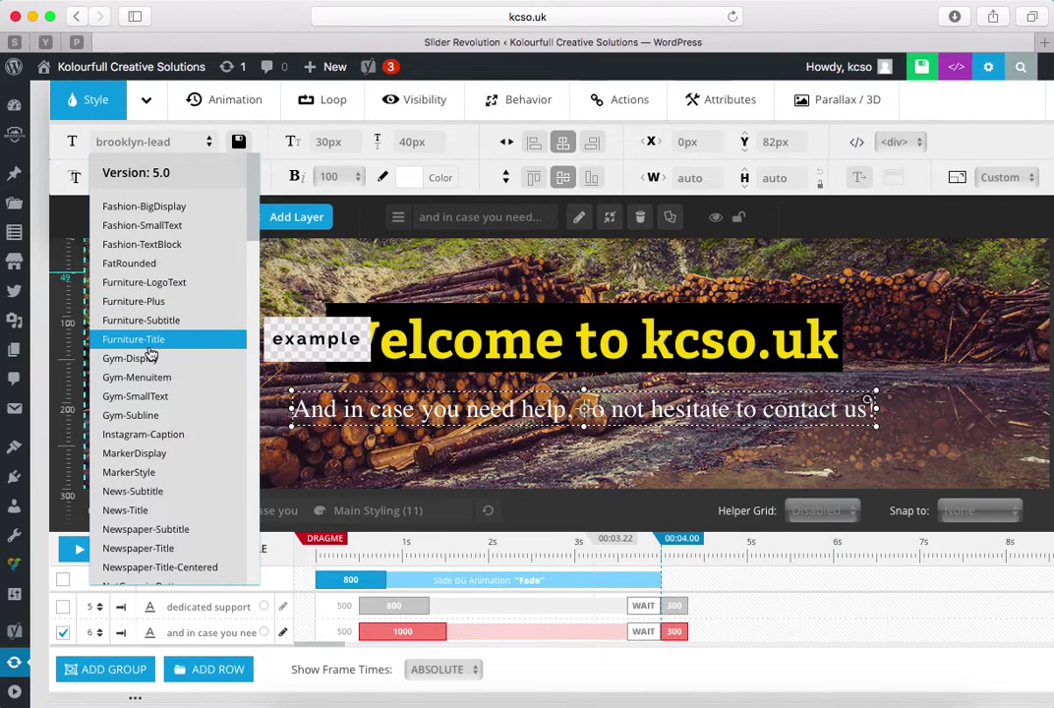
left_click(153, 339)
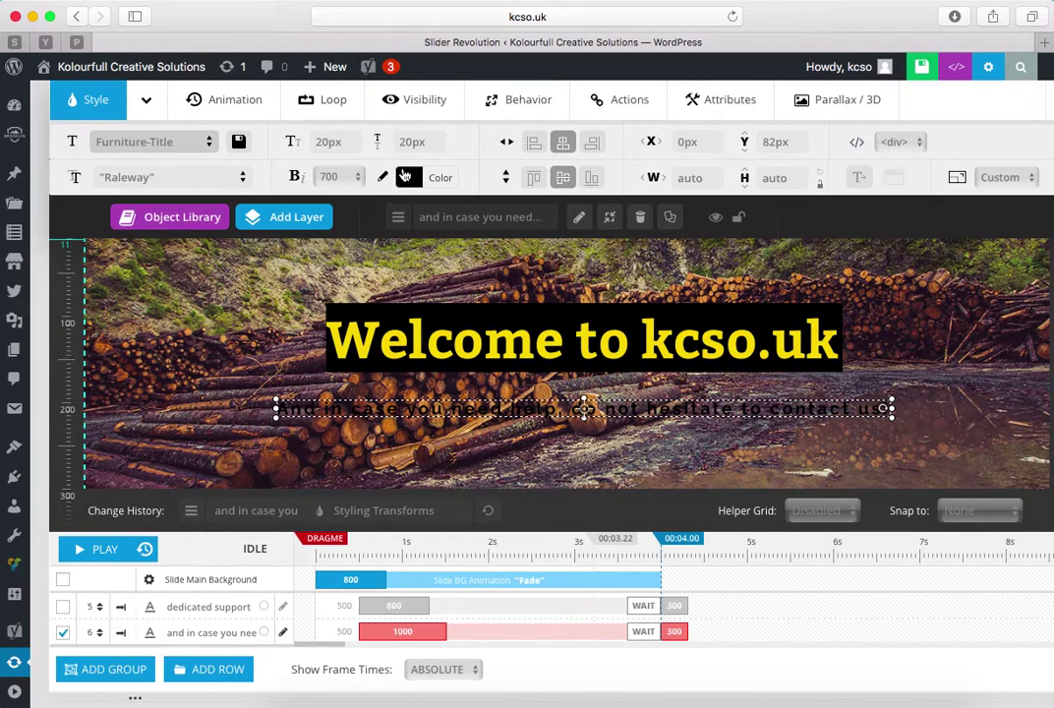
Step: Set the font color of the "And in case you need help" text layer to off-white, #f9f9f9, and deselect the layer
left_click(404, 175)
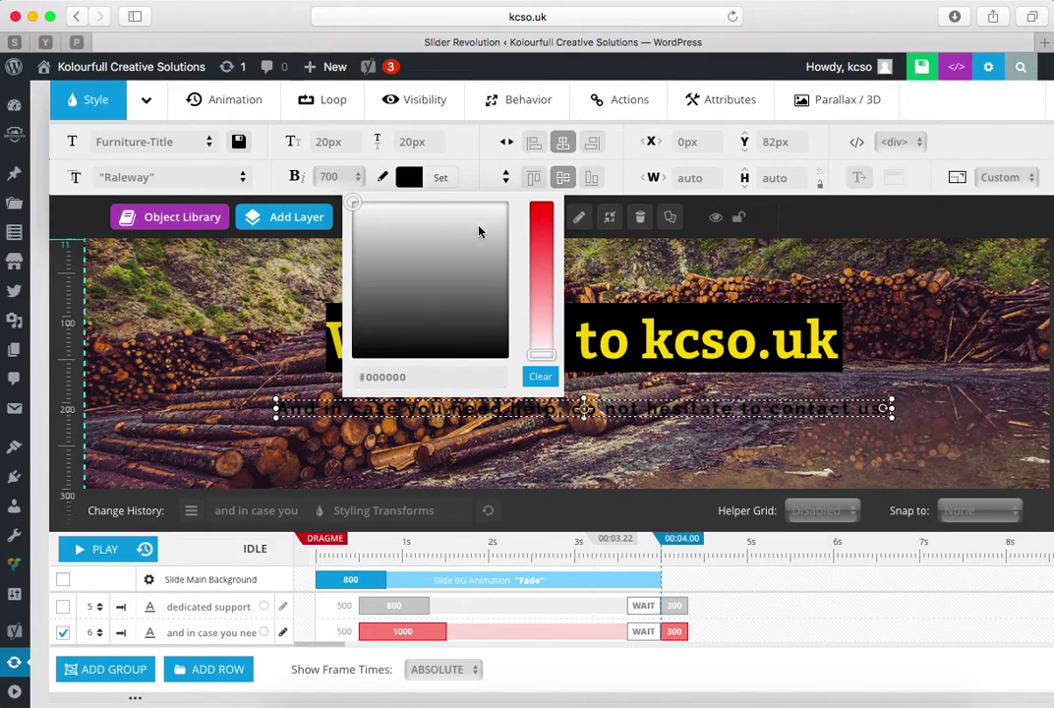
left_click(504, 208)
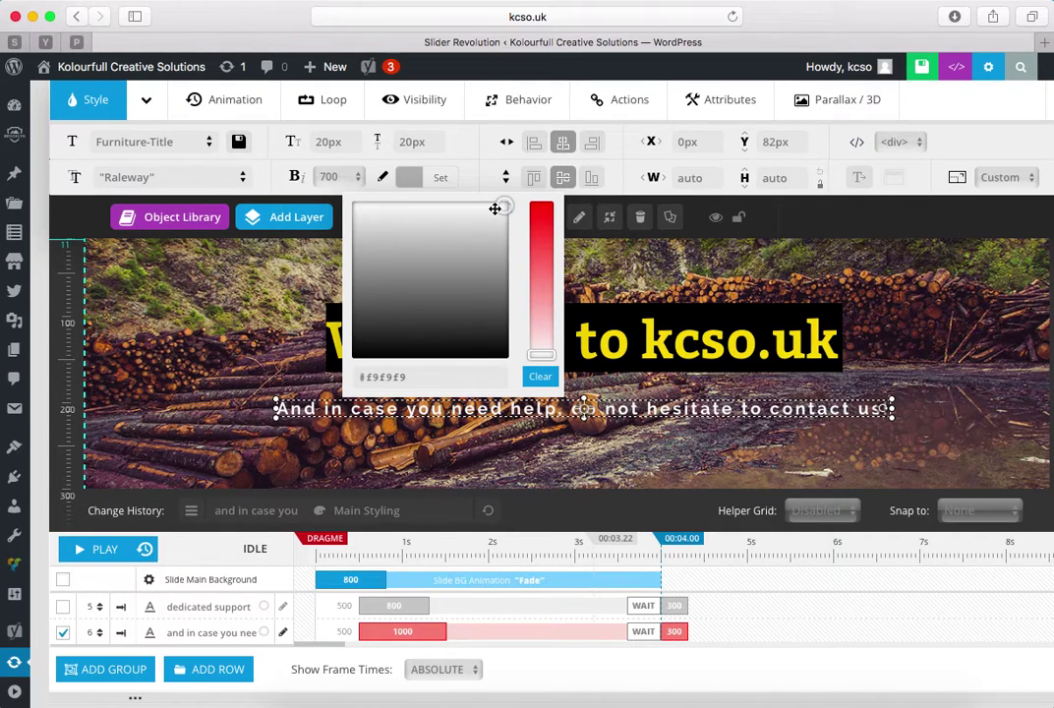
left_click(506, 446)
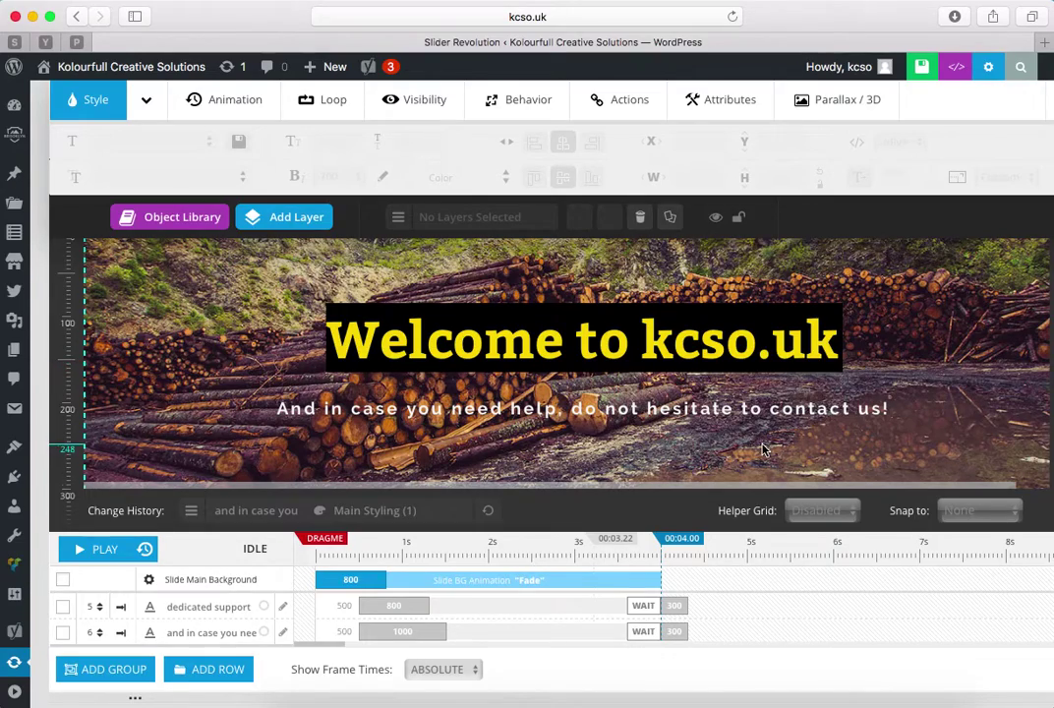
Step: Set the start animation of the "Welcome to kcso.uk" heading layer to Long-From-Top
scroll(760, 447, "down", 3)
scroll(708, 451, "up", 5)
scroll(669, 453, "up", 10)
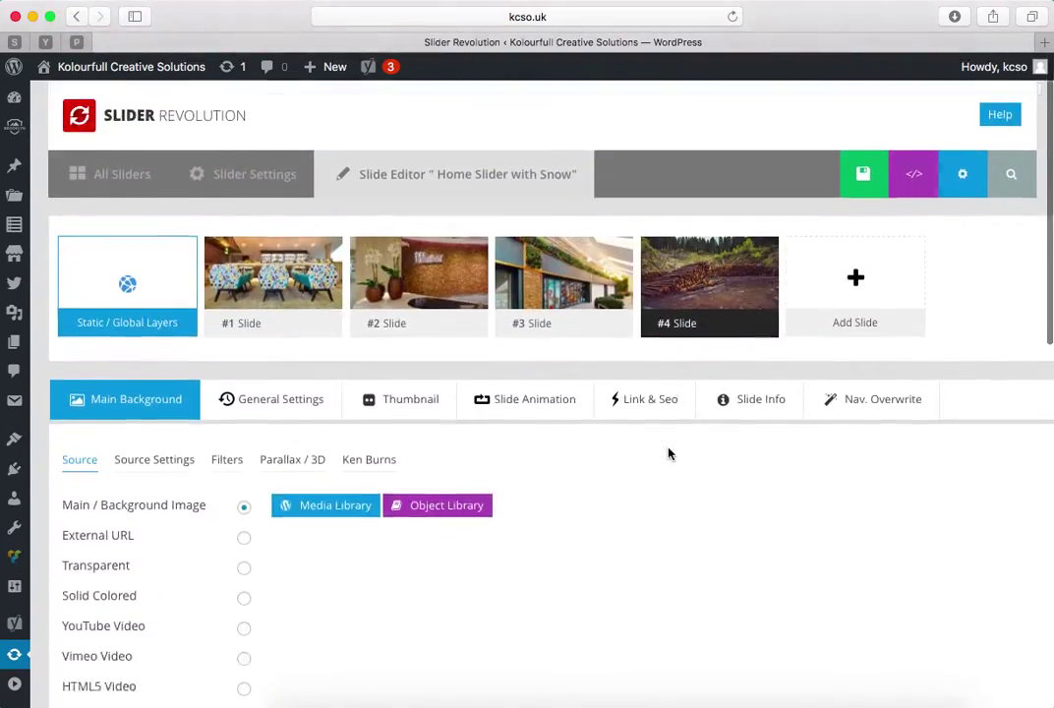
scroll(669, 452, "down", 8)
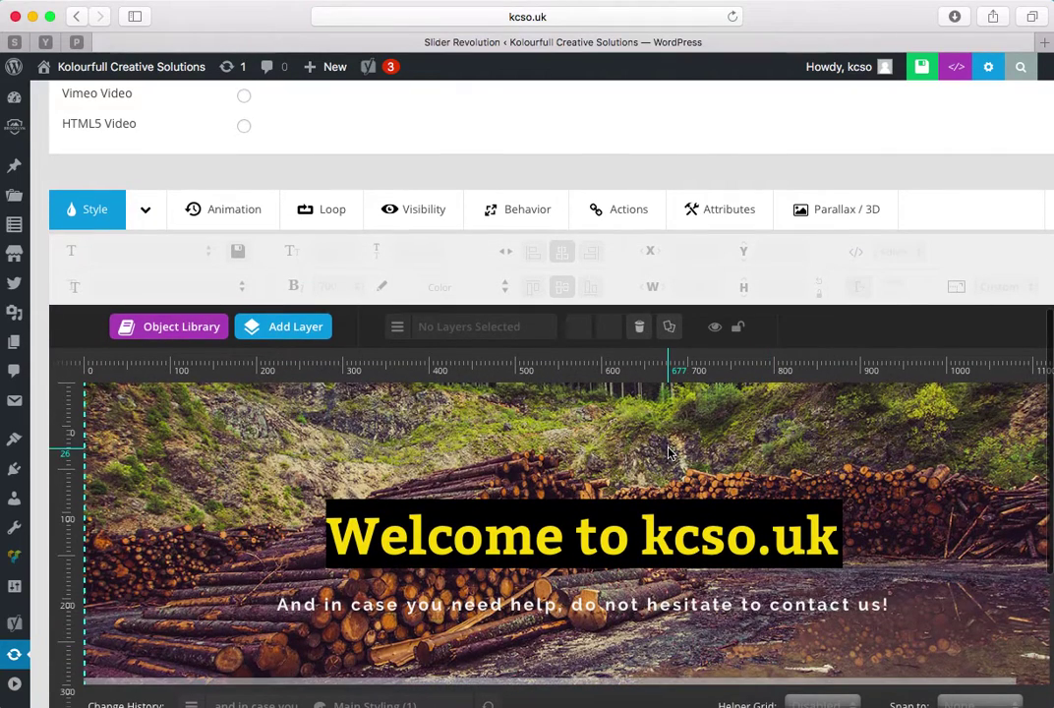
left_click(243, 212)
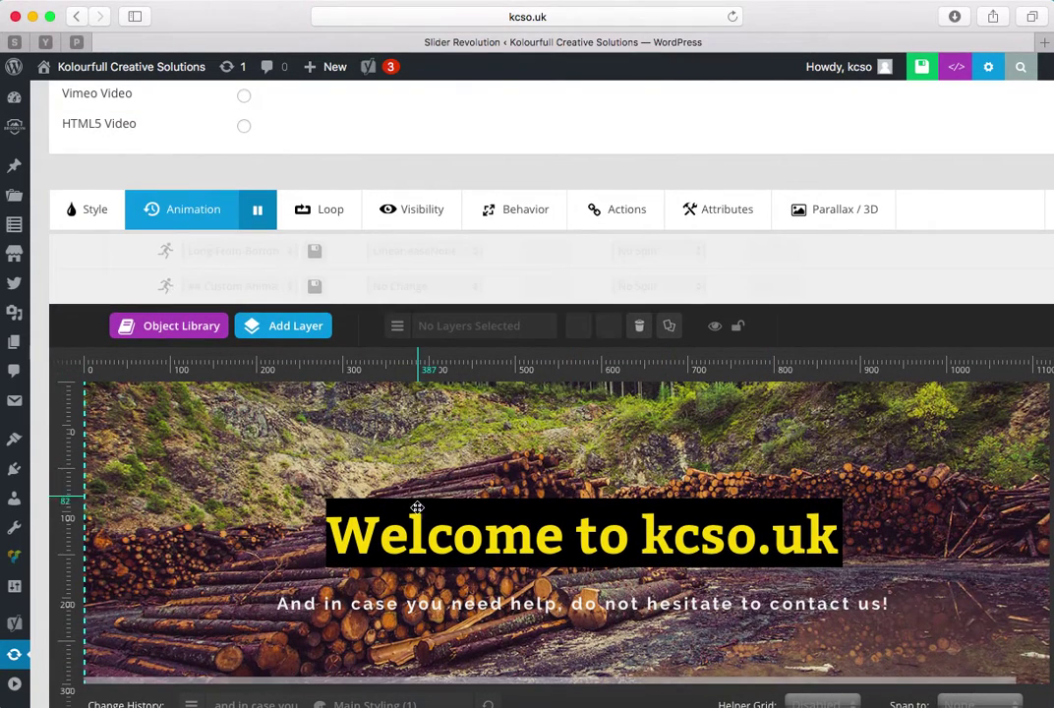
left_click(420, 504)
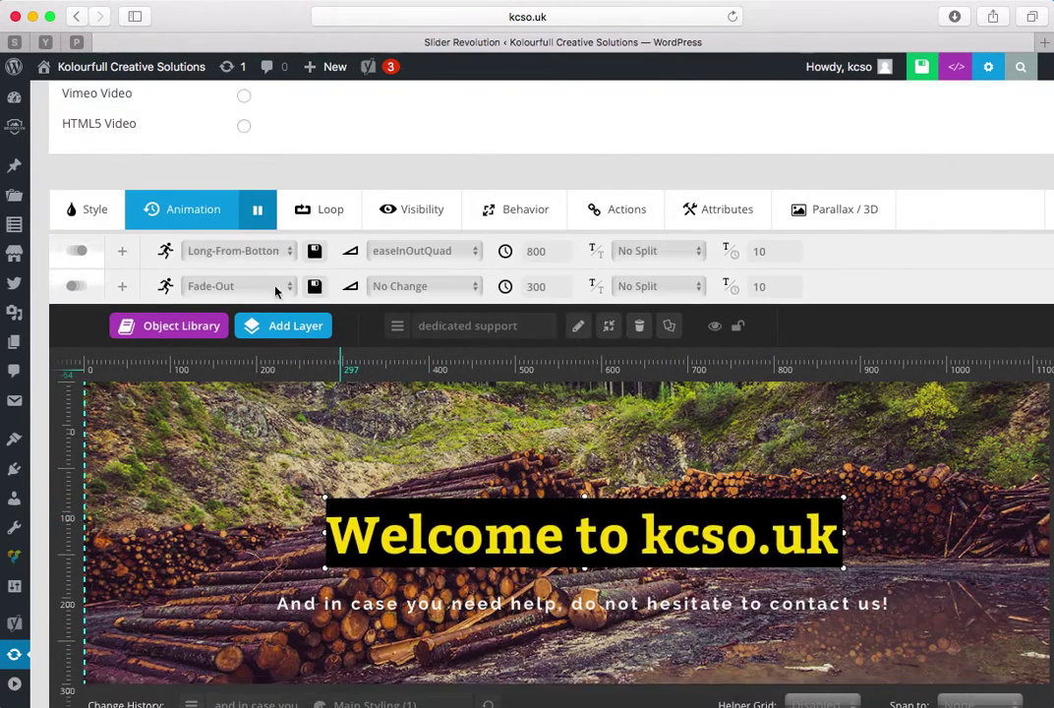
left_click(288, 254)
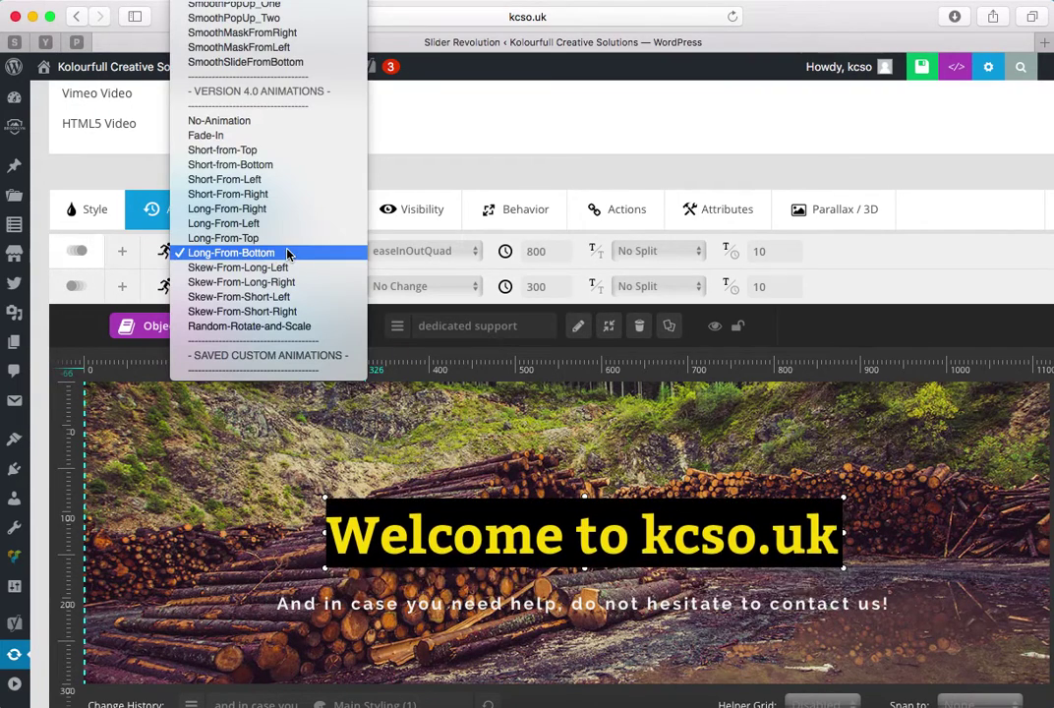
left_click(273, 248)
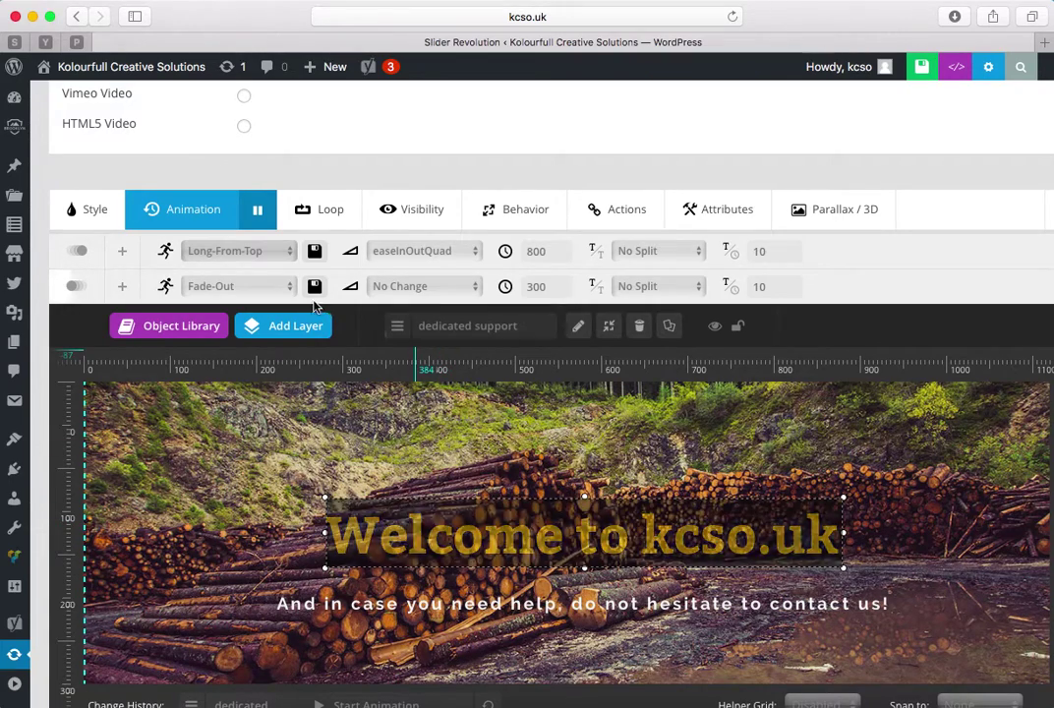
Step: Try the Long-To-Right end animation on the heading layer, and return it to Fade-Out
left_click(280, 286)
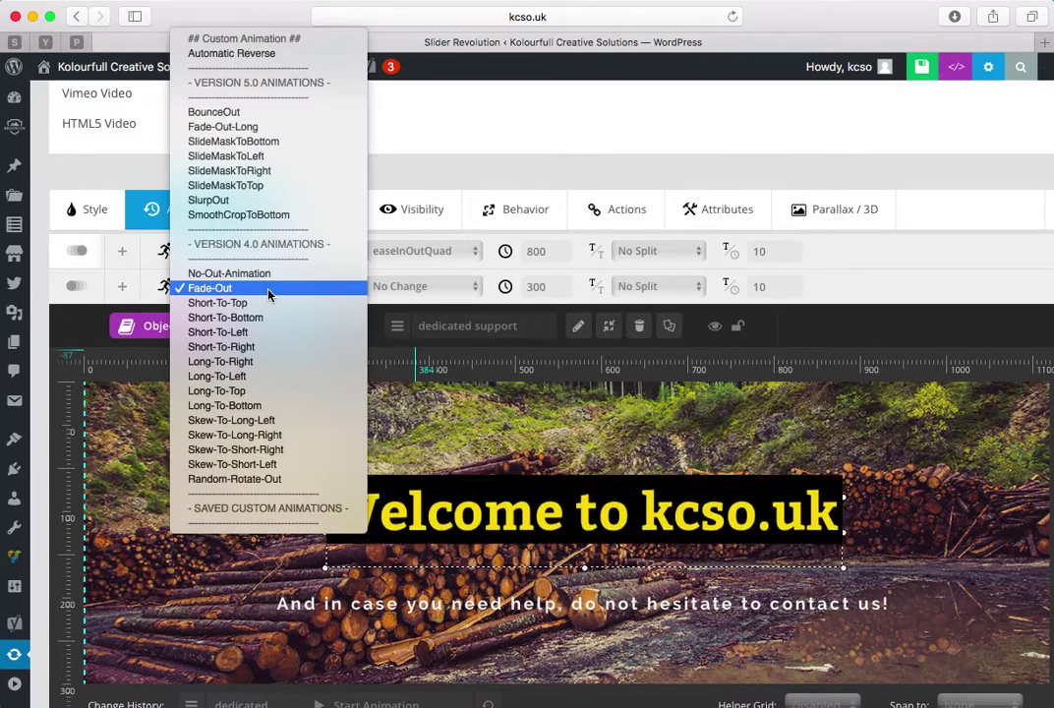
left_click(245, 361)
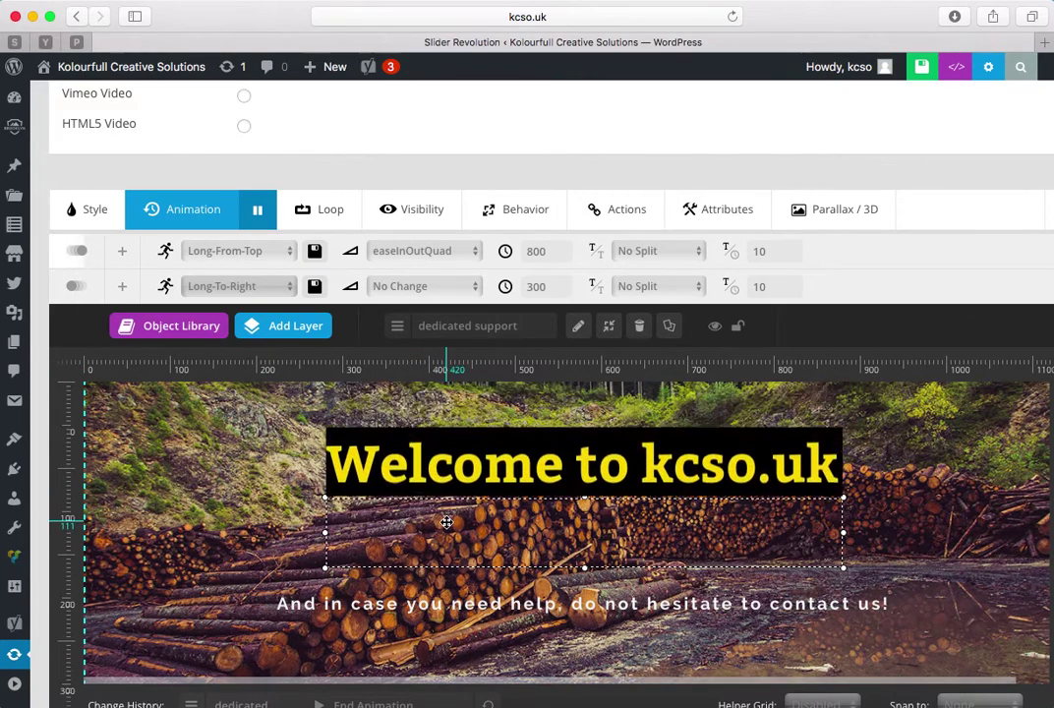
left_click(261, 286)
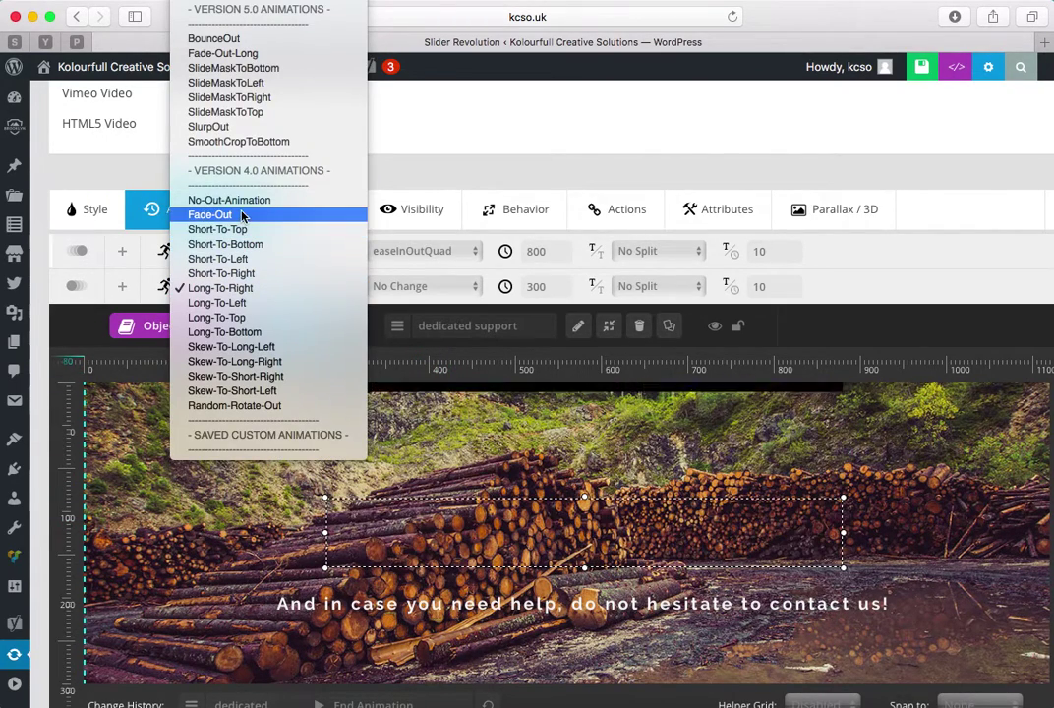
left_click(211, 214)
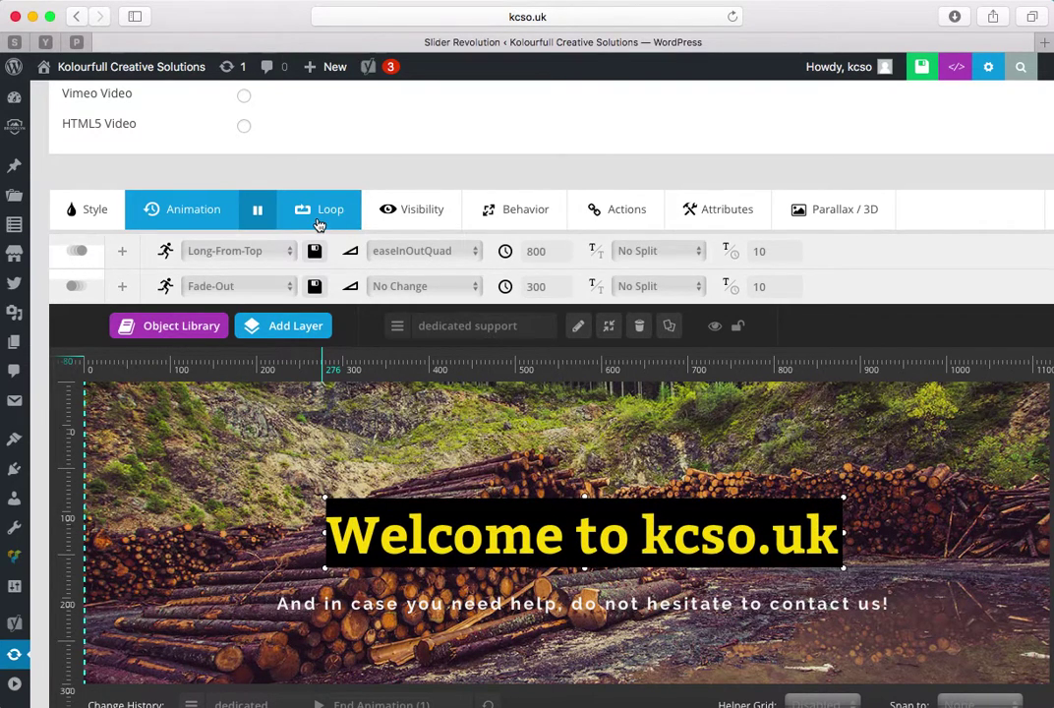
Step: Try switching off the heading layer's visibility on desktop devices, and switch it back on
left_click(318, 222)
left_click(396, 219)
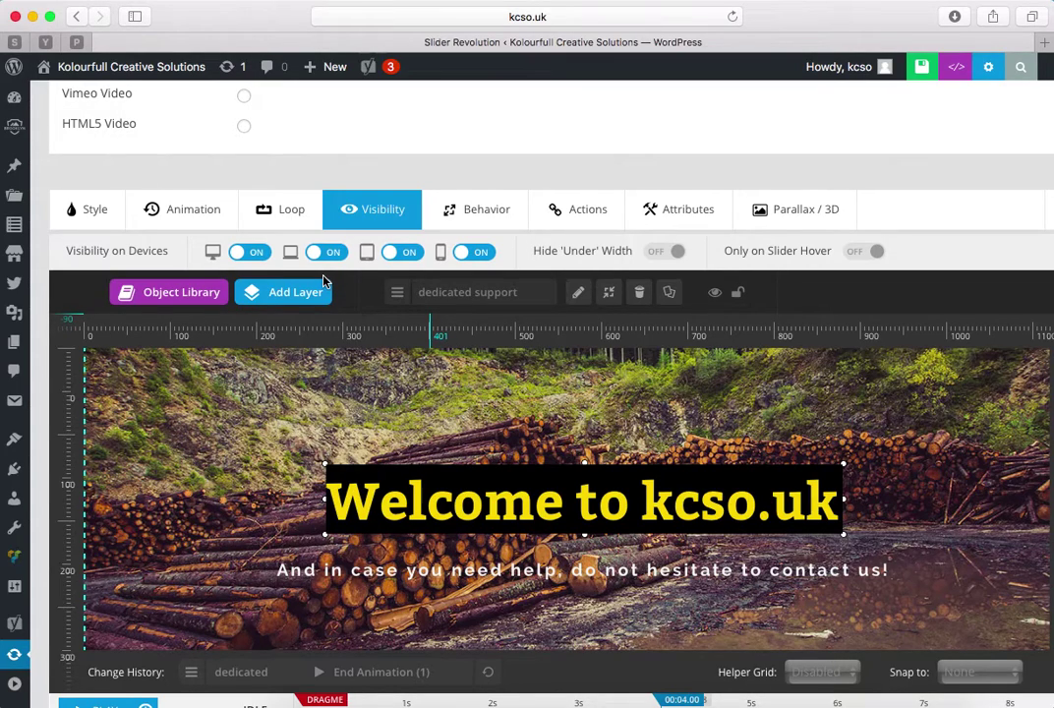
left_click(258, 254)
left_click(260, 258)
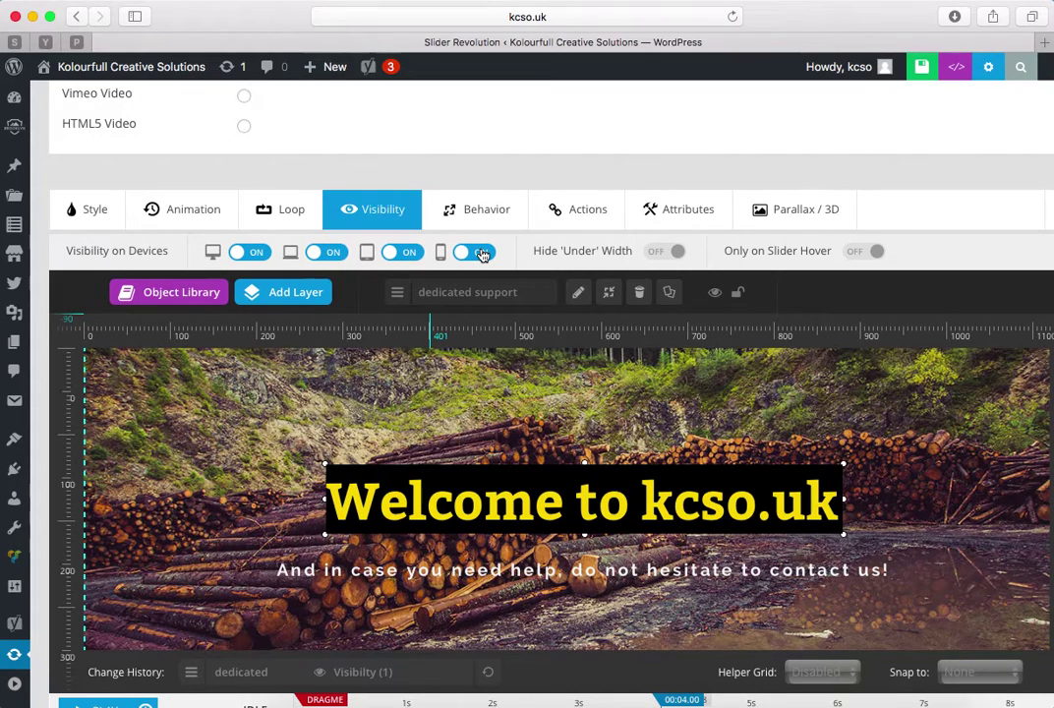
Step: Review the heading layer's behavior and actions settings, leaving its text content unchanged
left_click(491, 208)
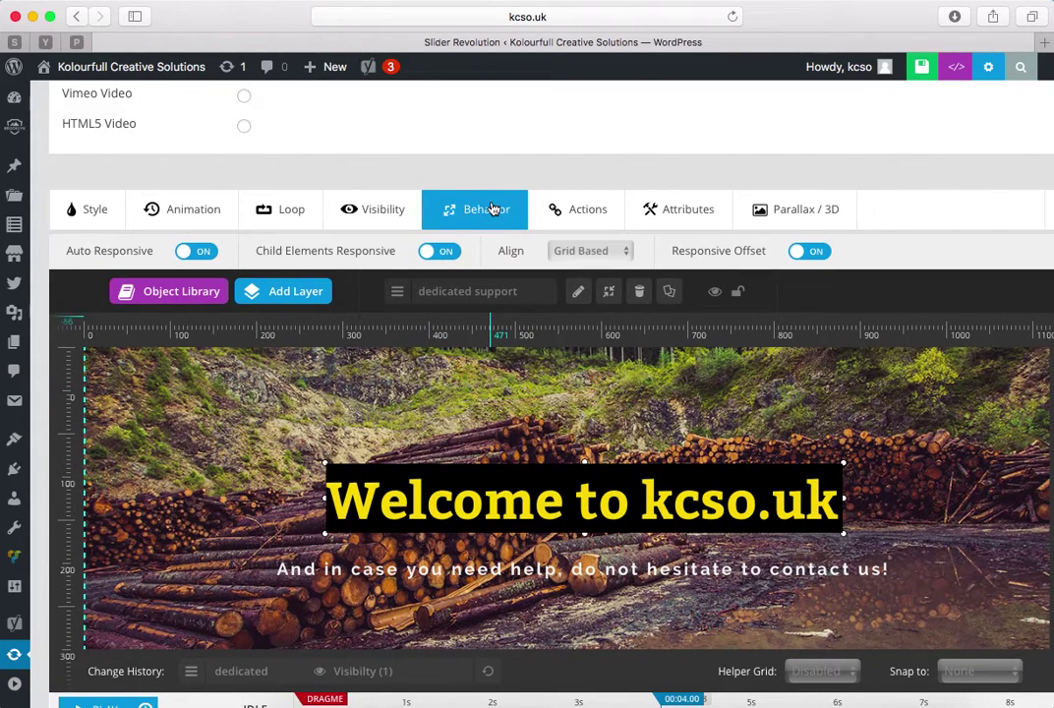
scroll(550, 197, "down", 2)
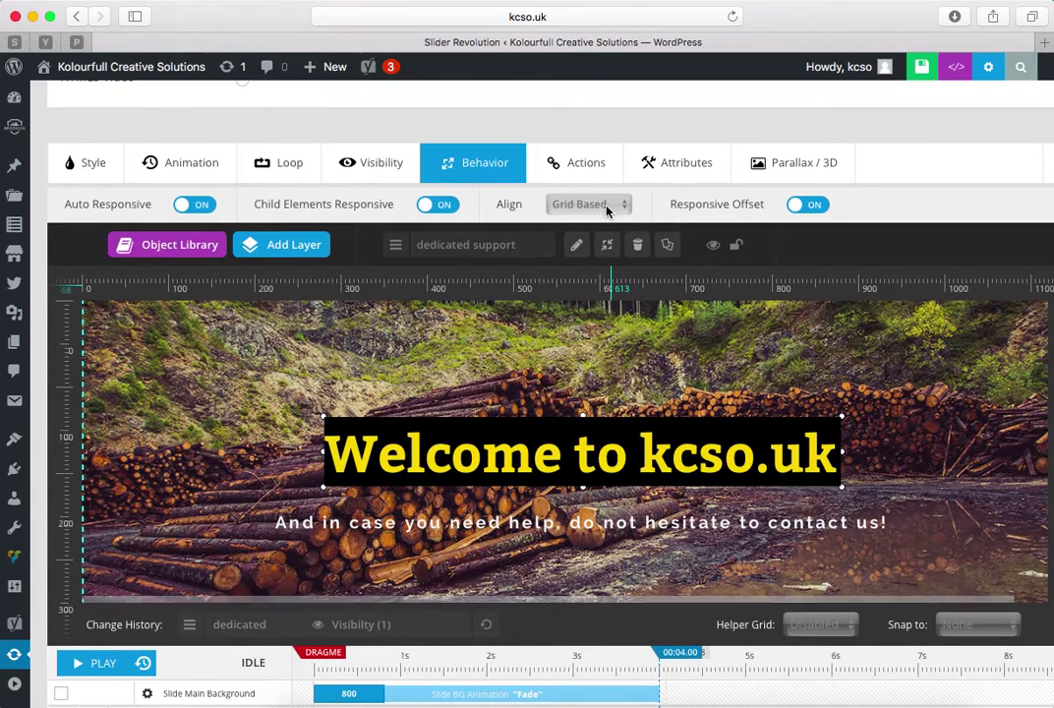
left_click(594, 176)
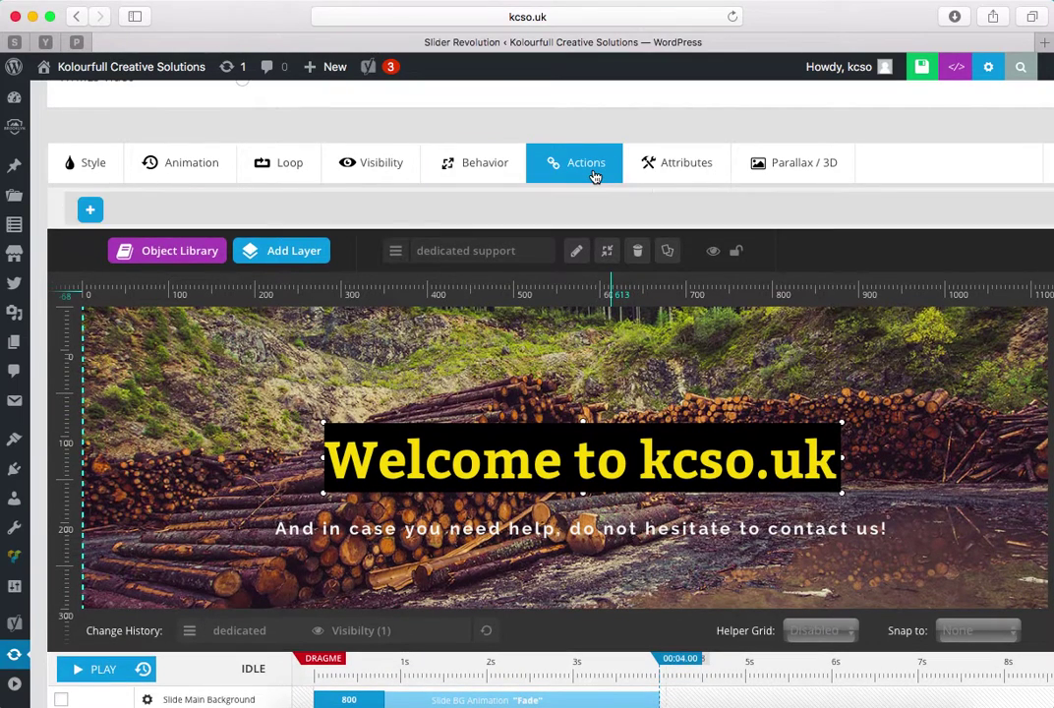
double_click(537, 430)
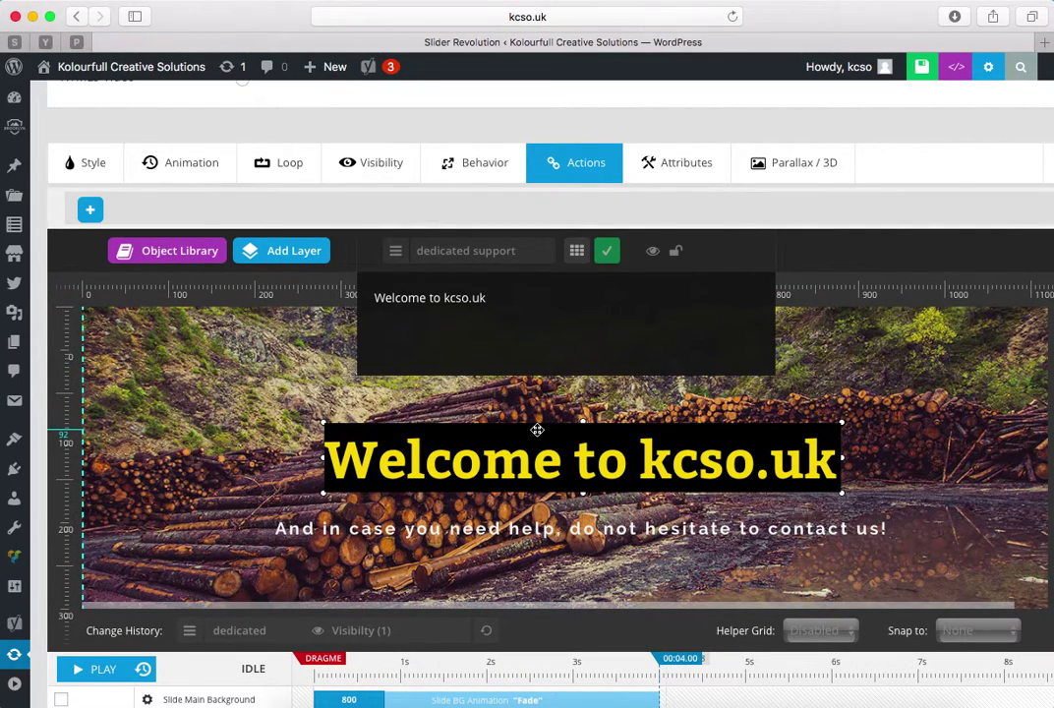
left_click(548, 164)
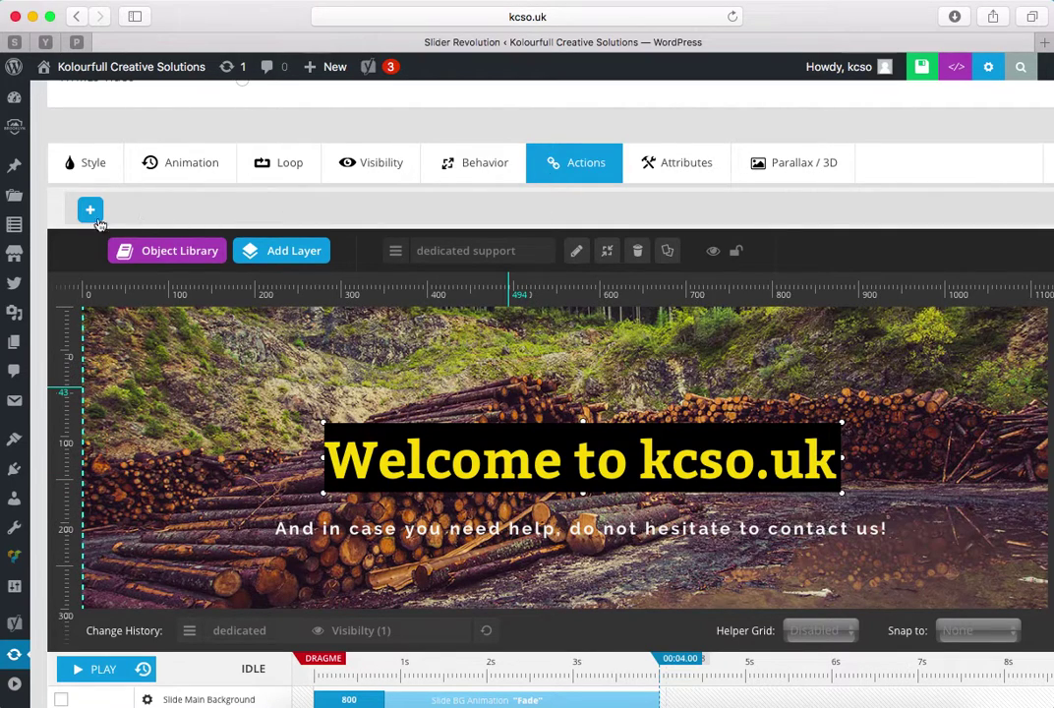
Step: Add a click action to the heading layer, look through the available action types, and remove the action again
left_click(90, 212)
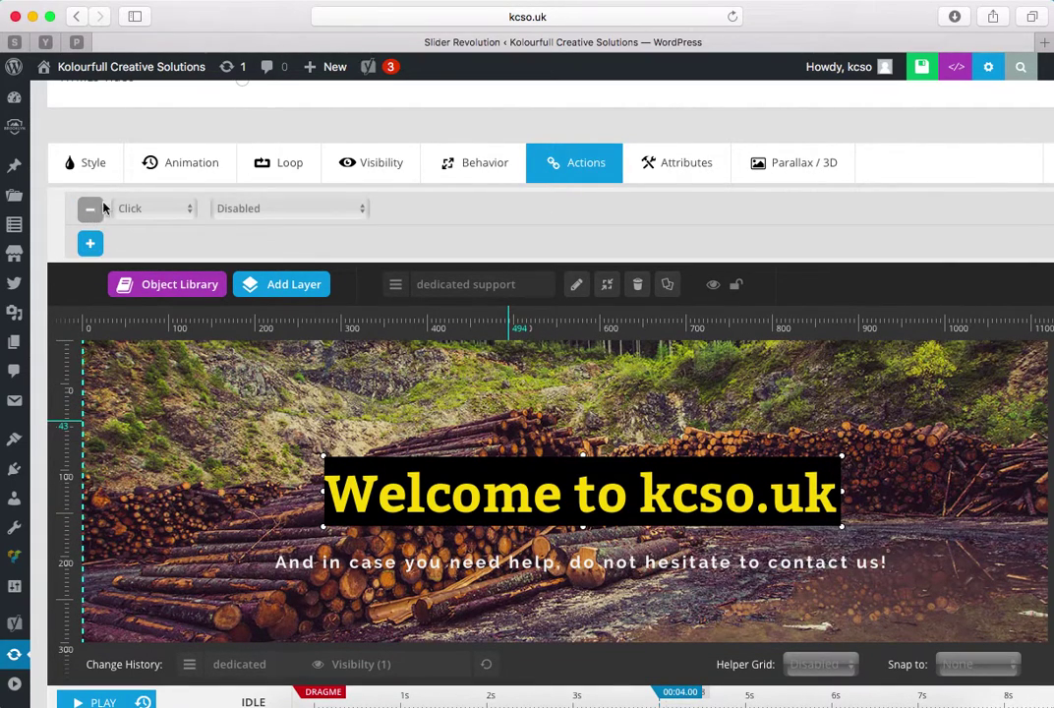
left_click(251, 218)
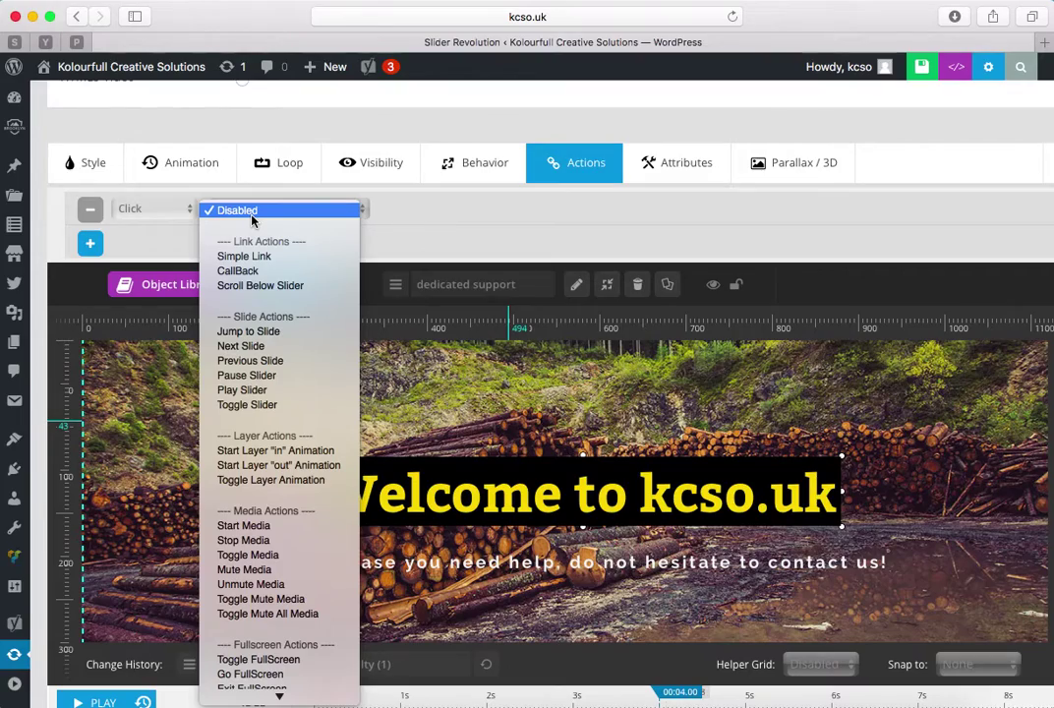
left_click(424, 211)
left_click(93, 213)
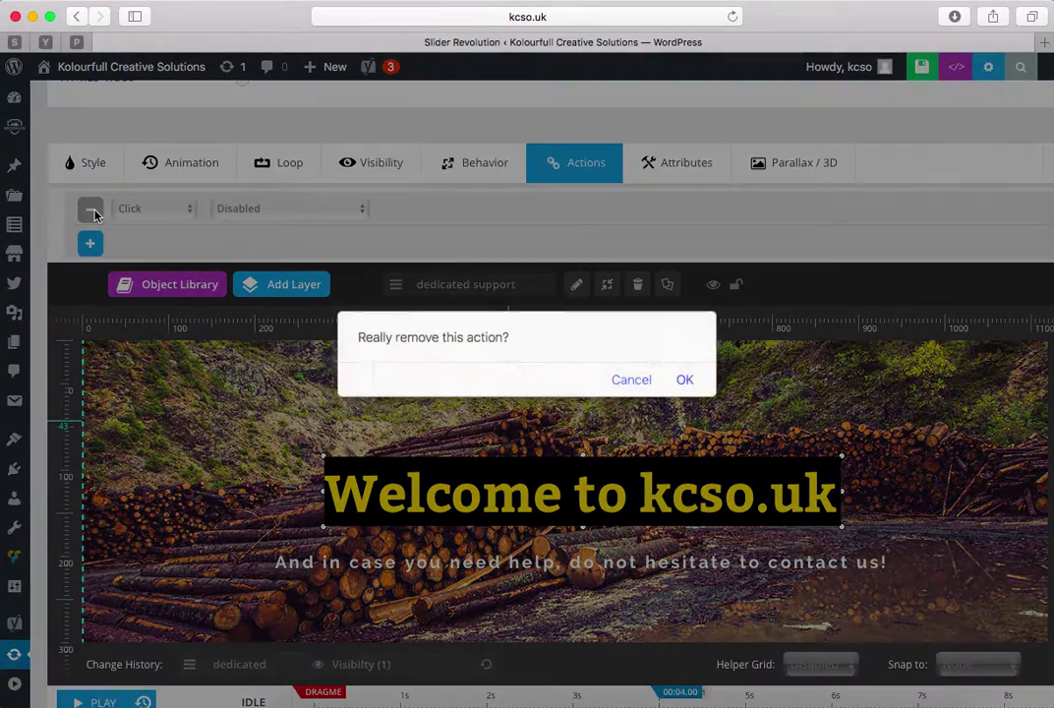
left_click(685, 383)
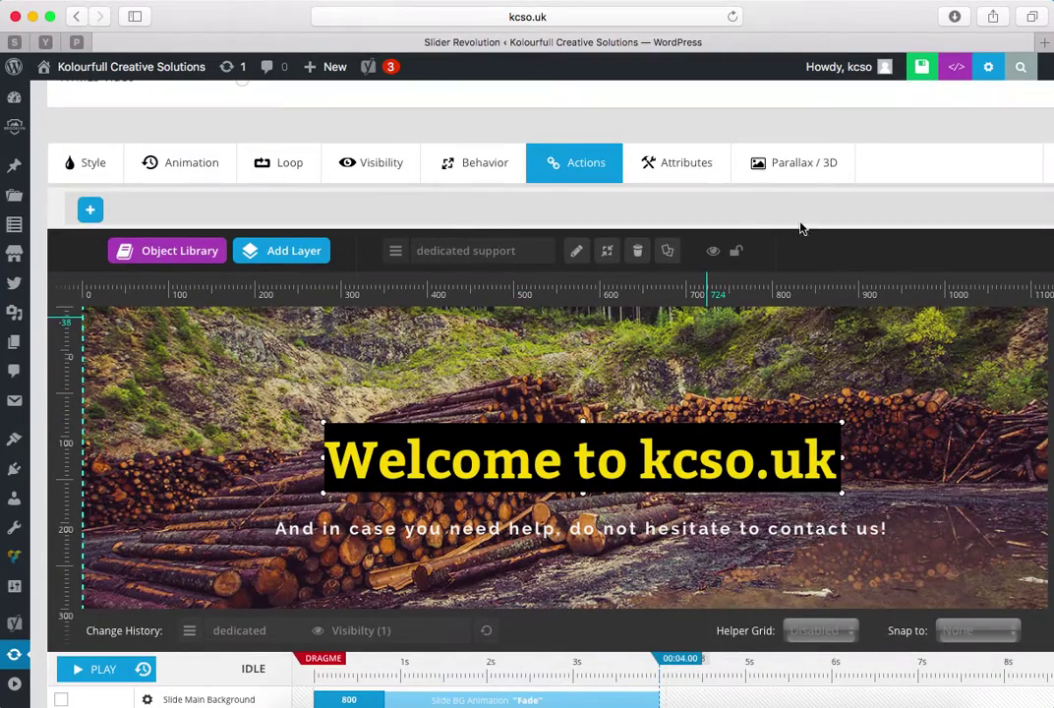
Step: Save the changes made to slide #4
scroll(849, 306, "down", 5)
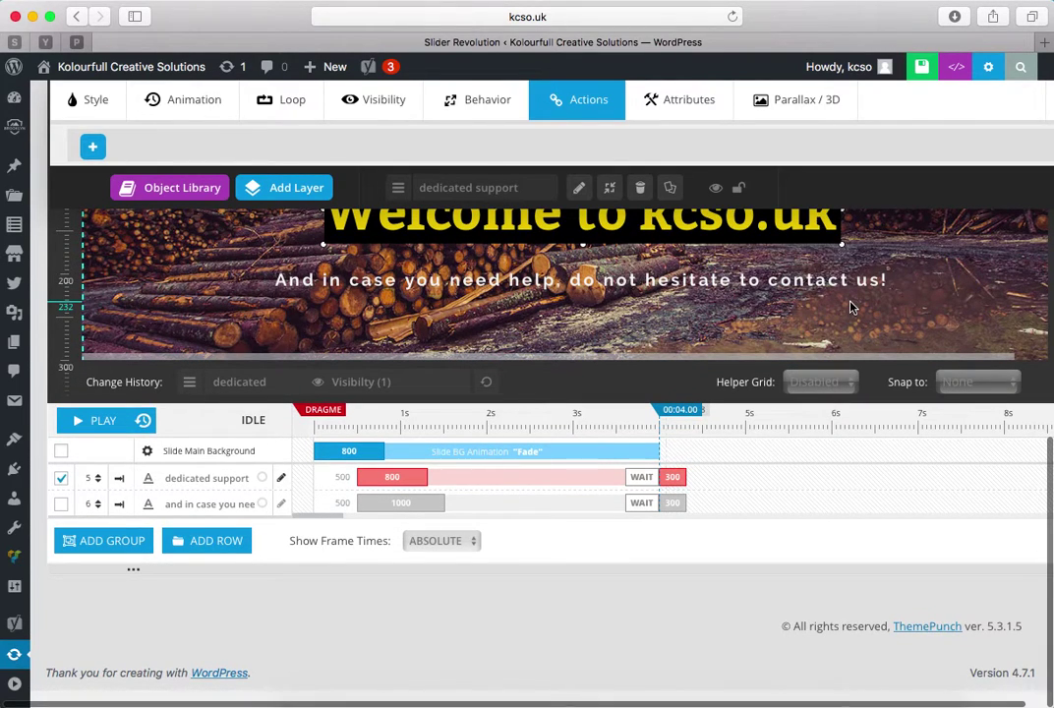
scroll(852, 306, "up", 10)
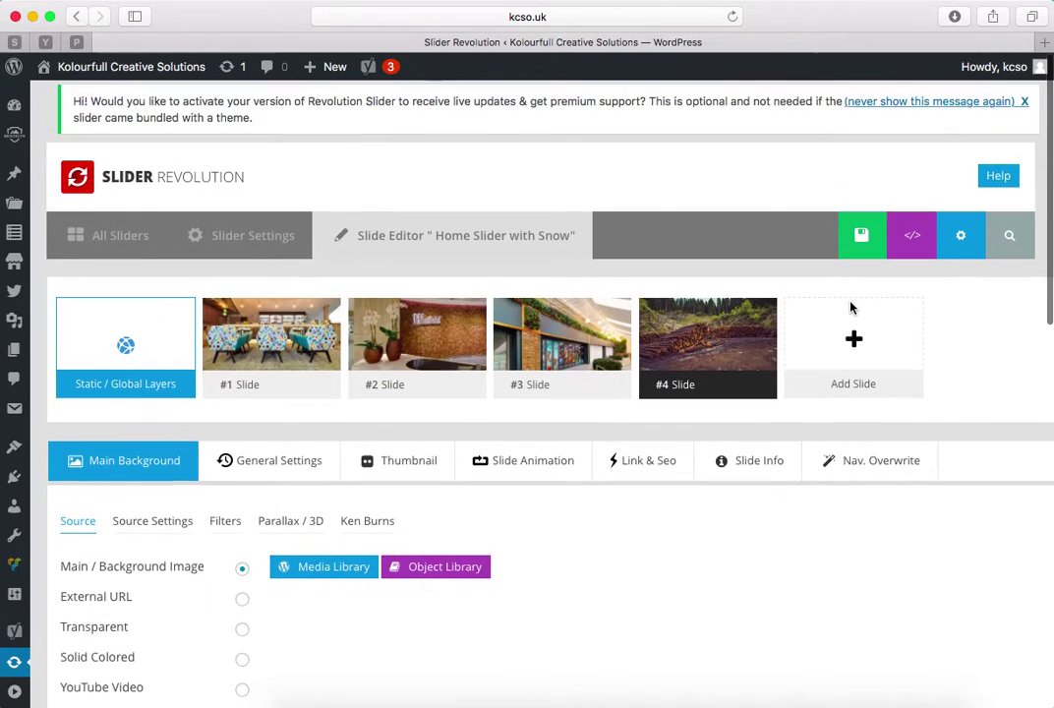
mouse_move(716, 336)
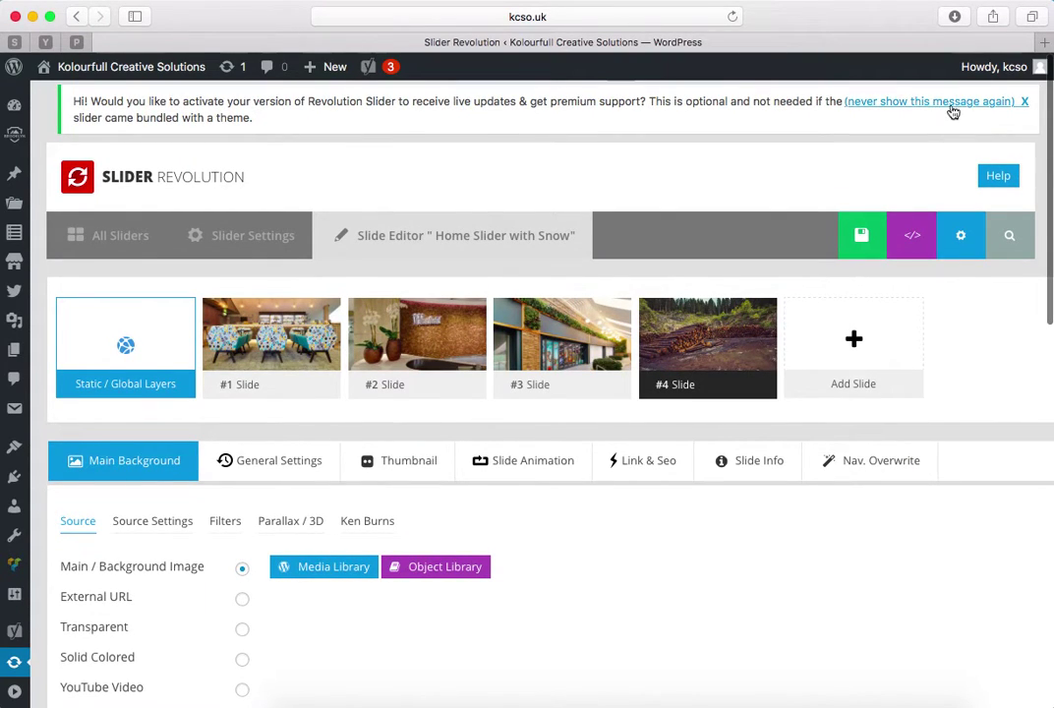
left_click(852, 235)
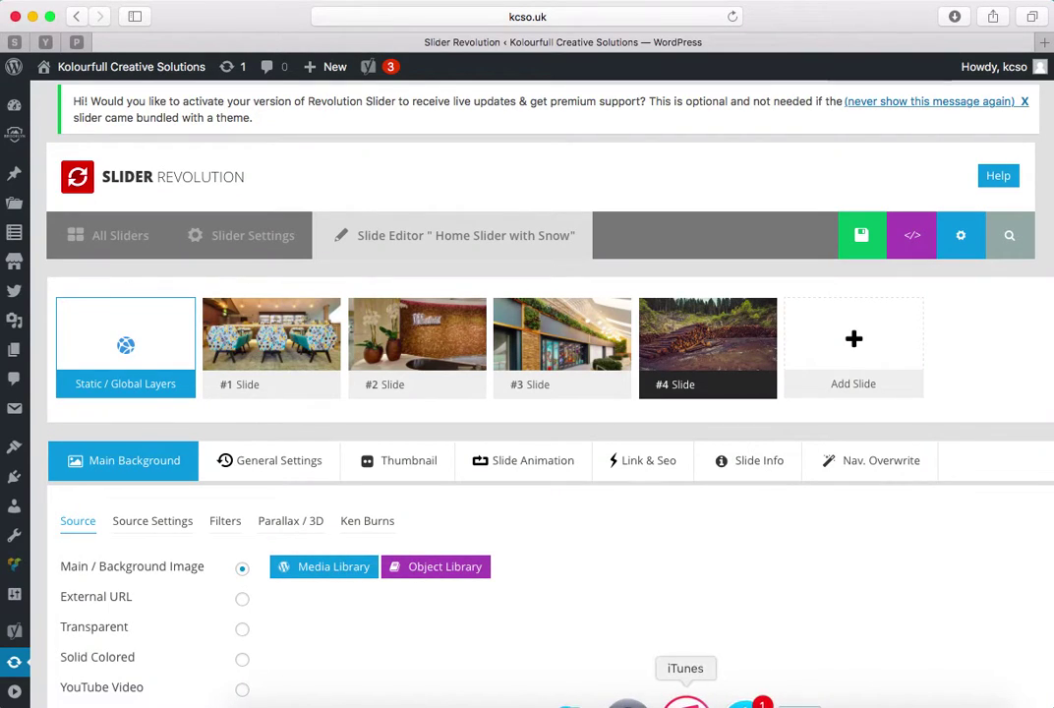
Step: Open the kcso.uk front page in the browser
left_click(556, 16)
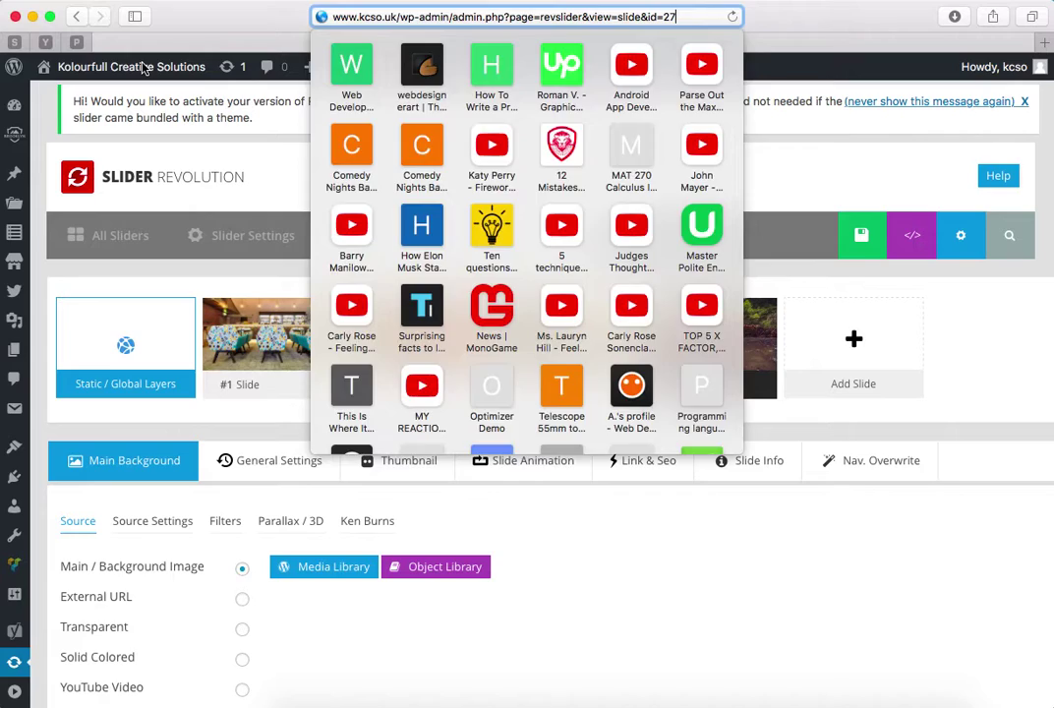
key("Return")
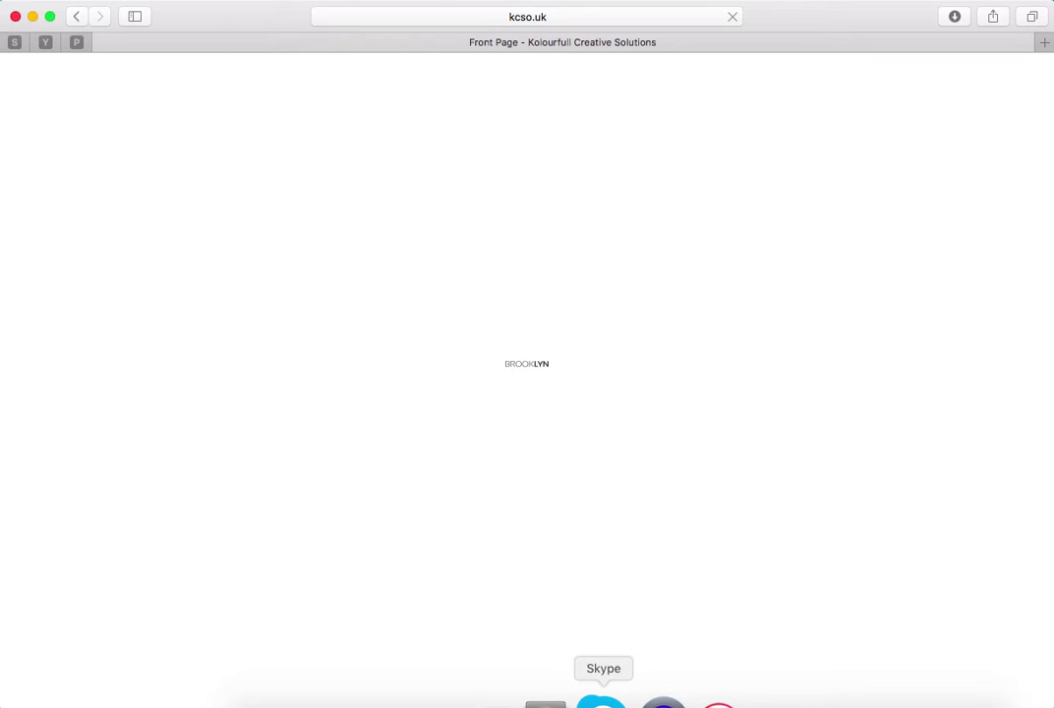
left_click(645, 702)
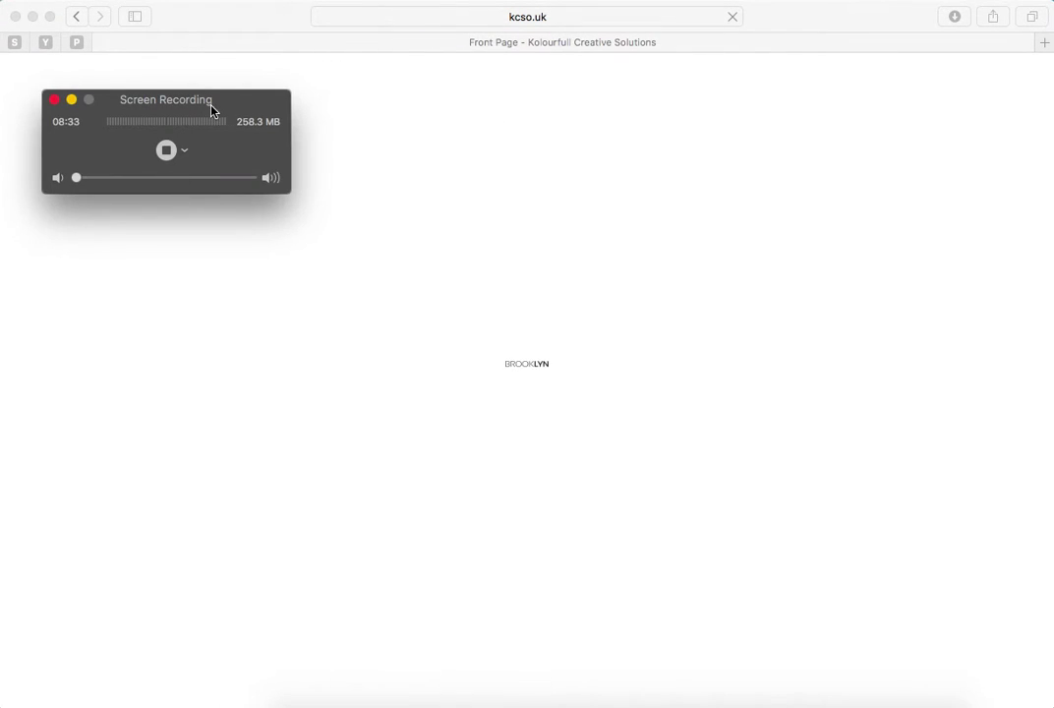
left_click_drag(211, 110, 1053, 86)
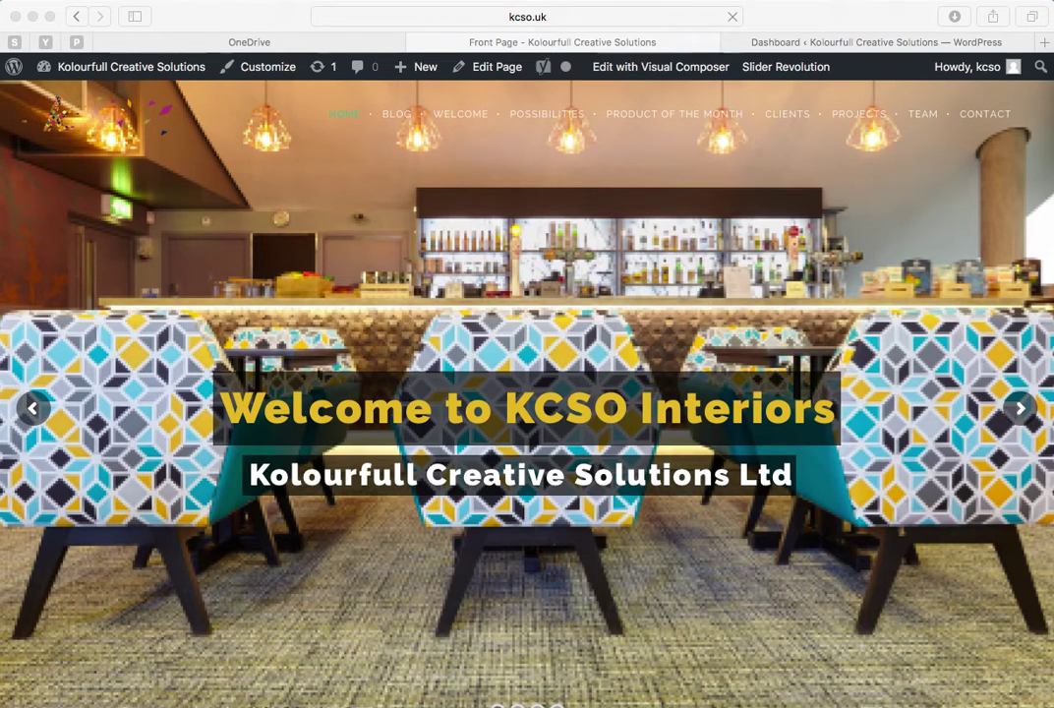
Step: Advance the front page slider to the "Welcome to kcso.uk" slide to check the edited result
left_click(1019, 411)
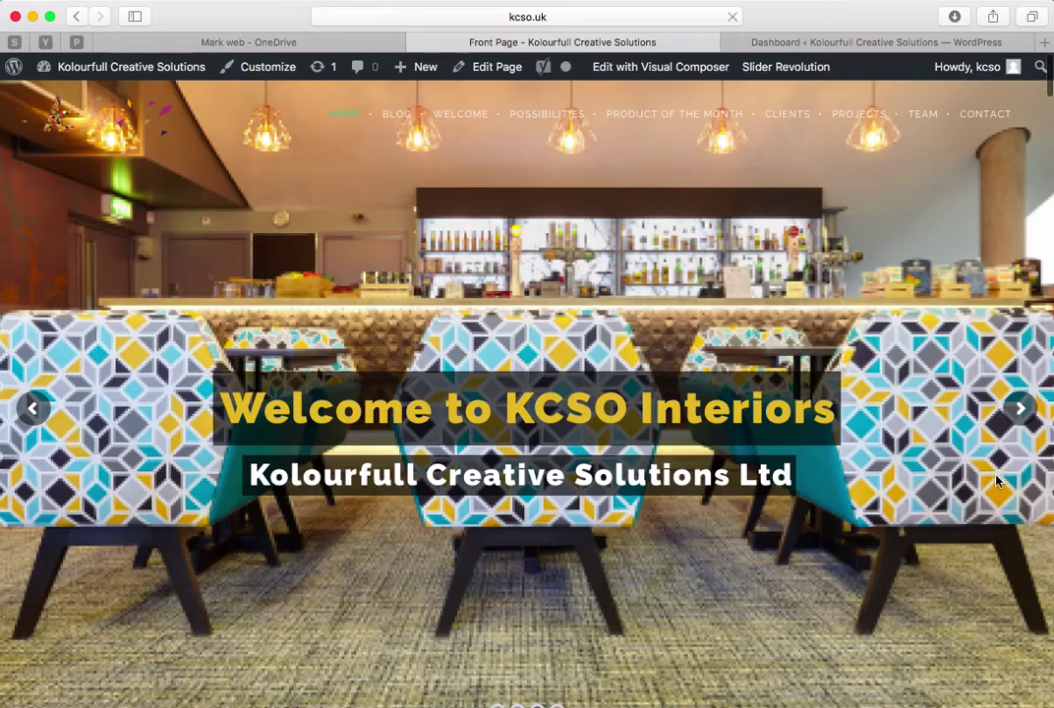
left_click(1020, 409)
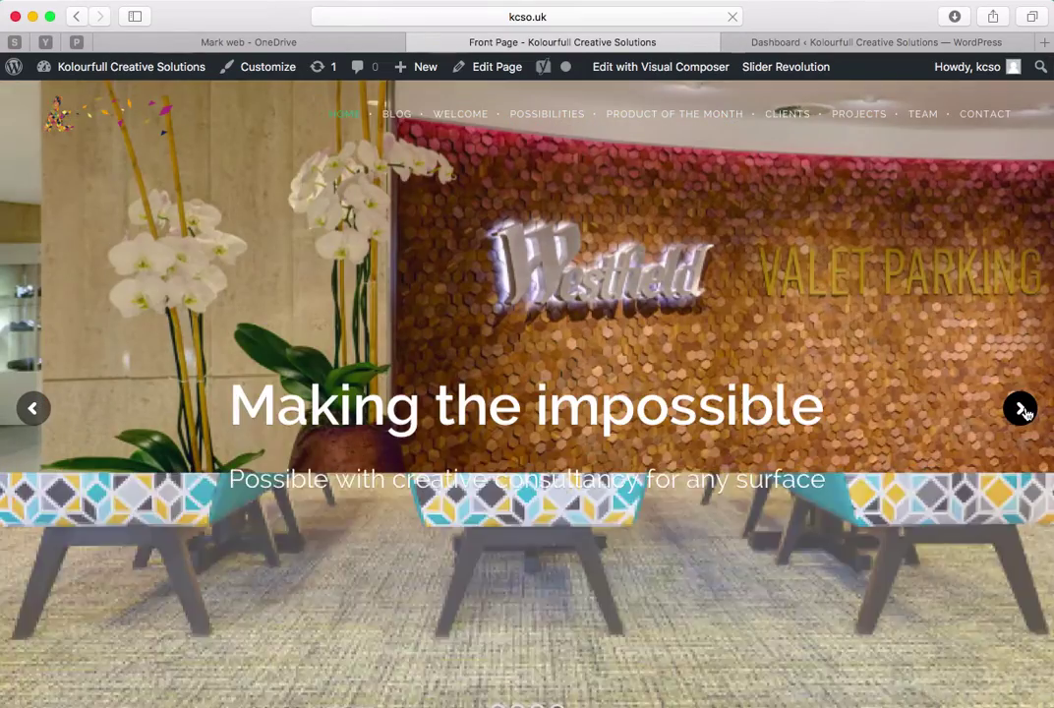
left_click(1022, 411)
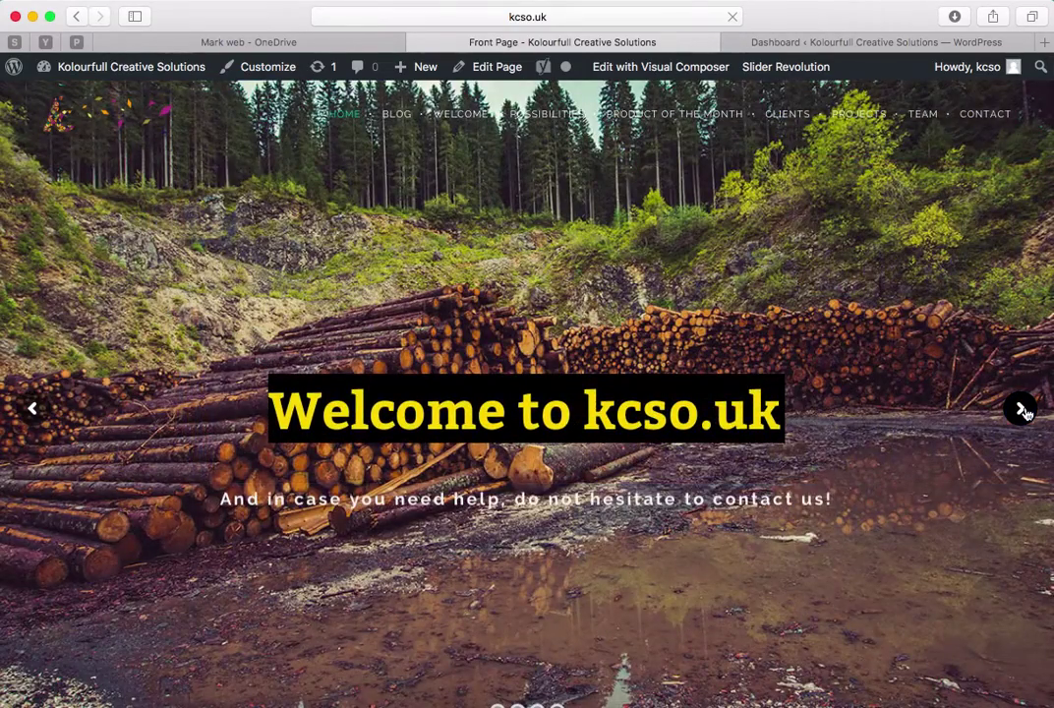